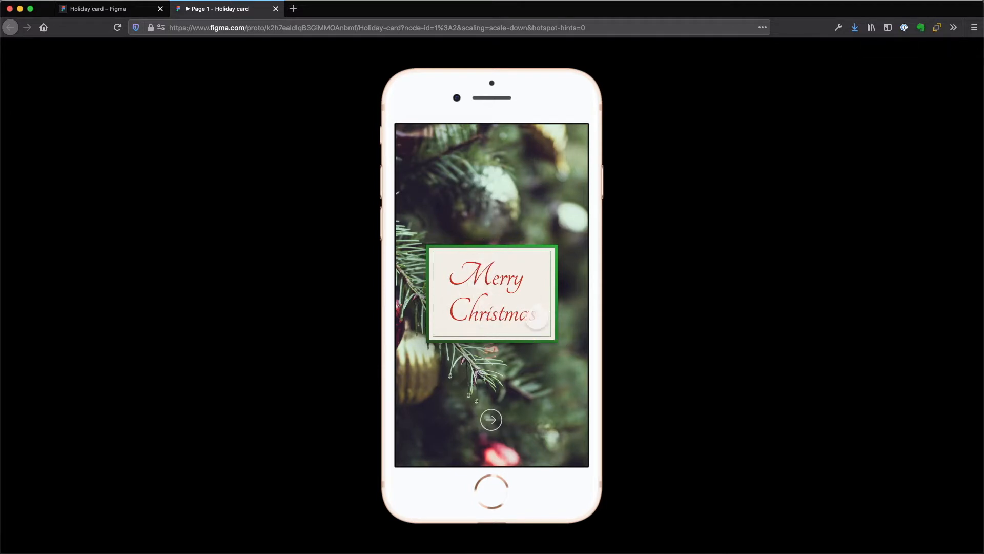
- Click through the holiday card prototype between its Merry Christmas and Thank you screens
click(491, 419)
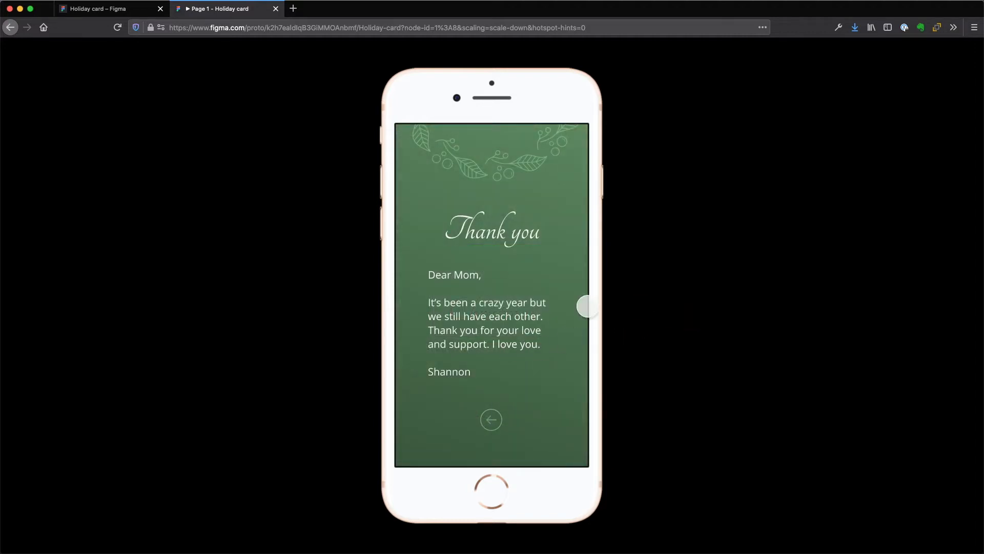
click(491, 420)
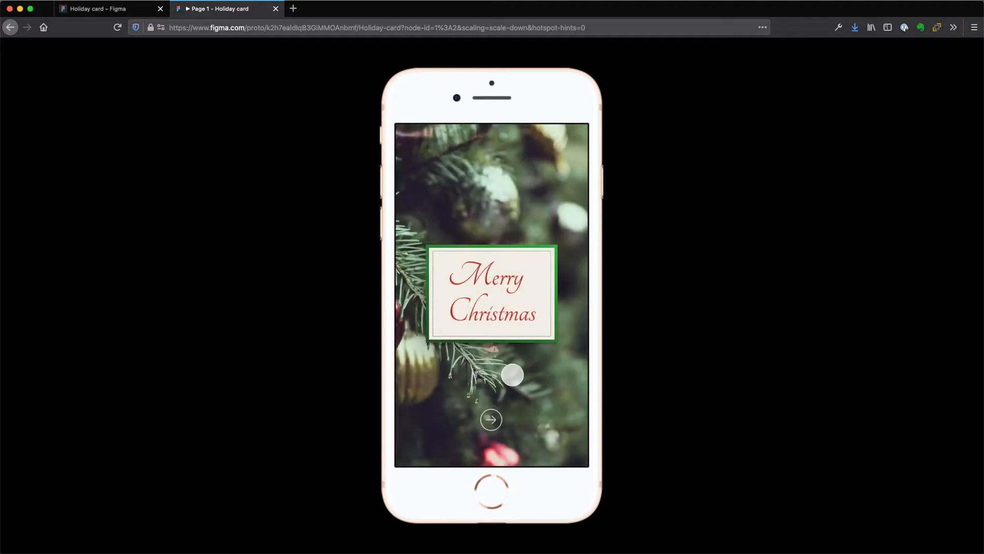
click(512, 376)
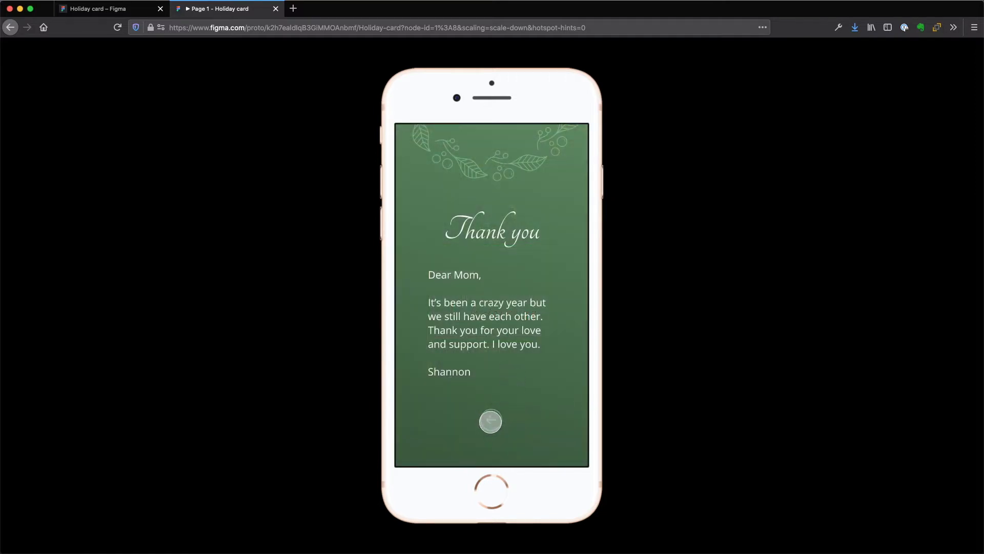
click(489, 419)
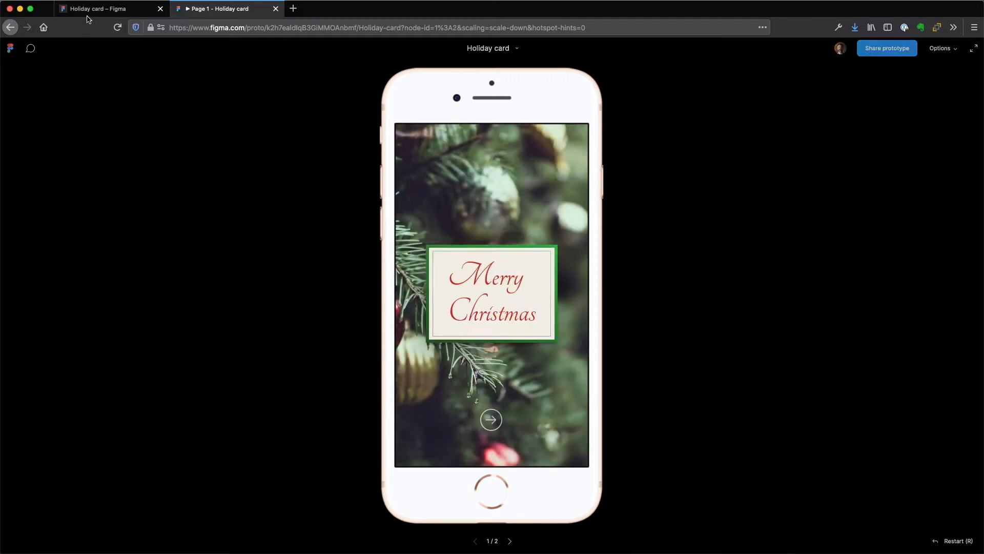
- Switch to the Holiday card design file and inspect the two existing card frames
click(98, 8)
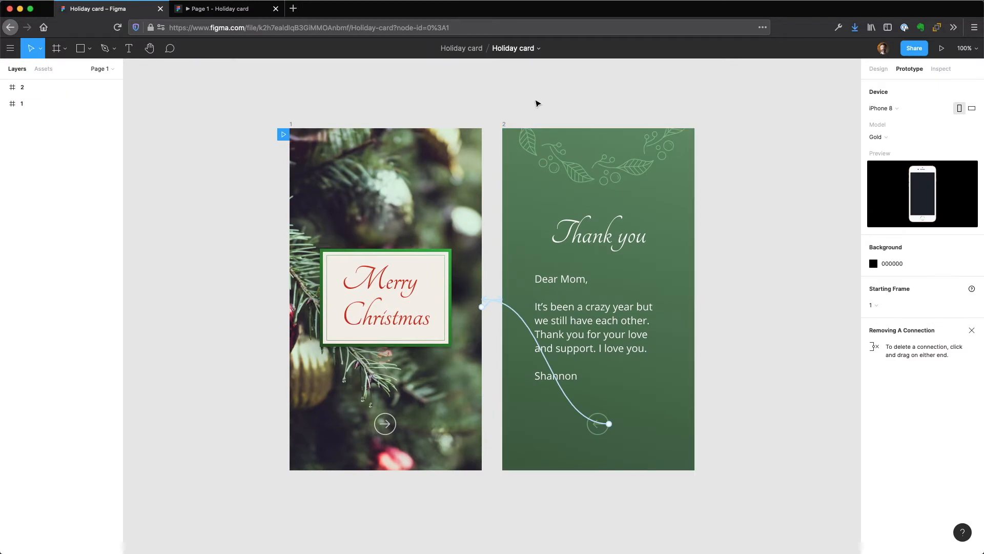
click(878, 69)
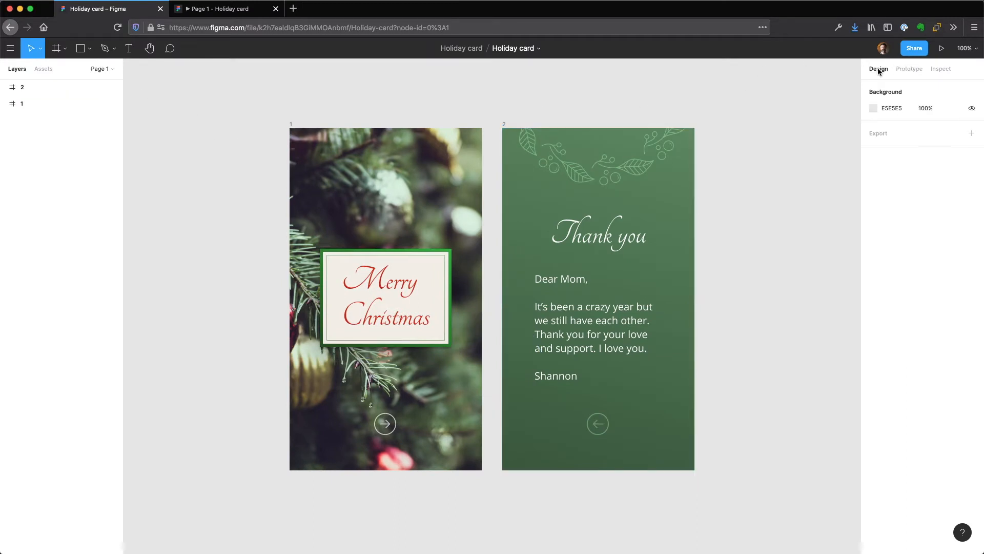
click(291, 124)
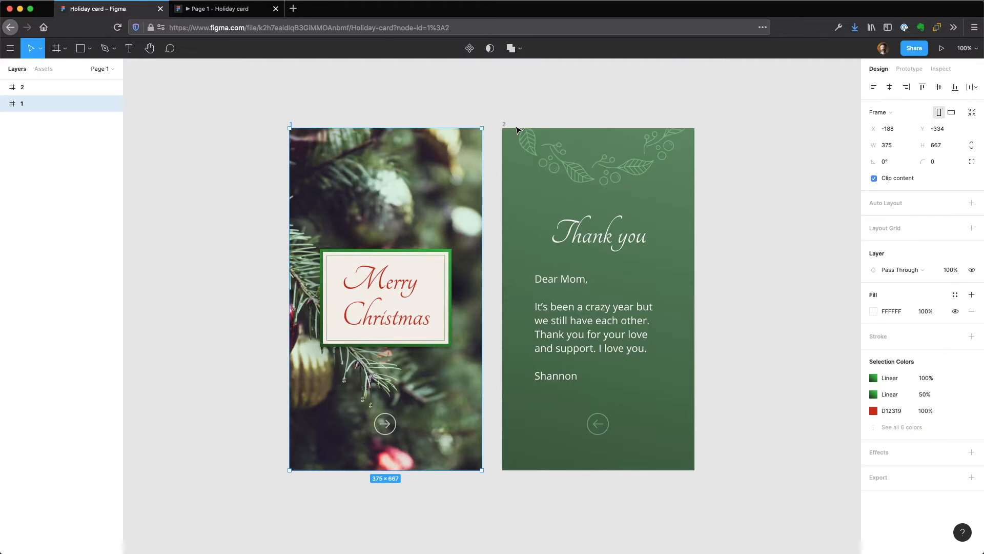
click(512, 125)
click(505, 124)
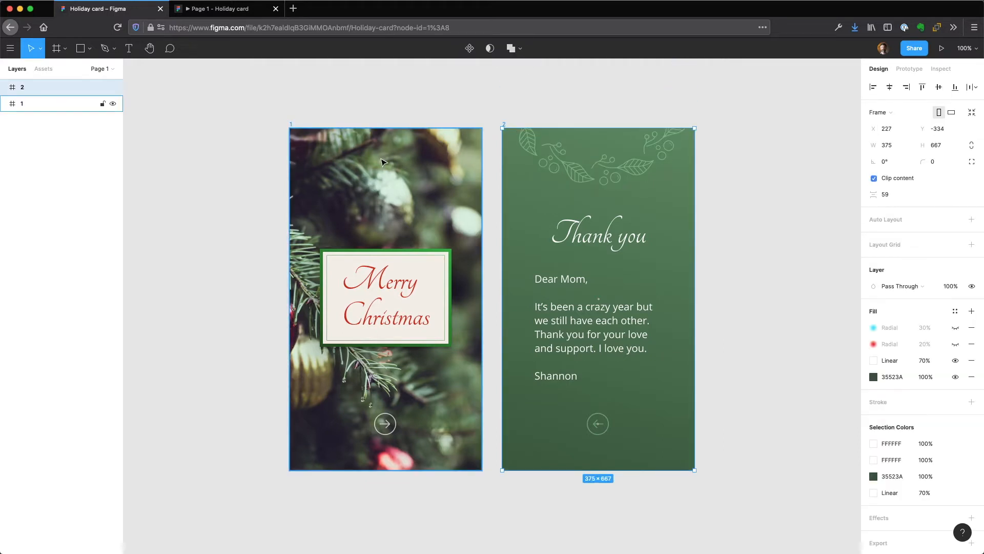
scroll(198, 205, down, 5)
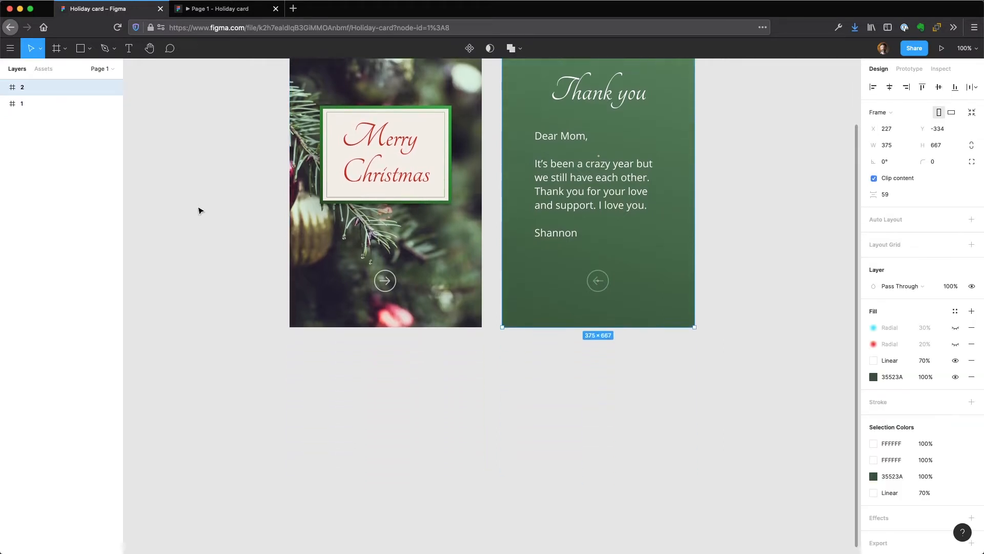
scroll(199, 211, down, 7)
click(419, 207)
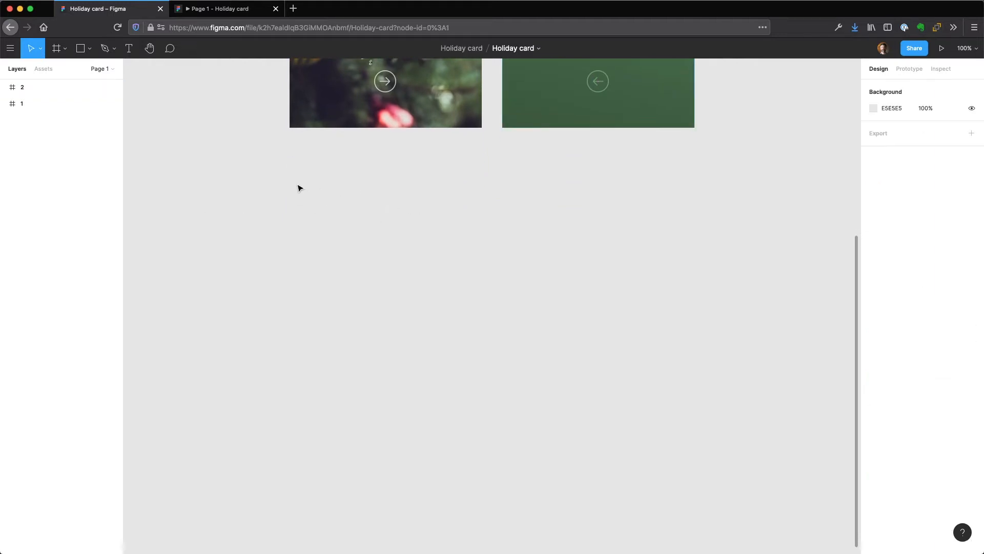
- Add a new iPhone 8 frame below the first card frame
key(f)
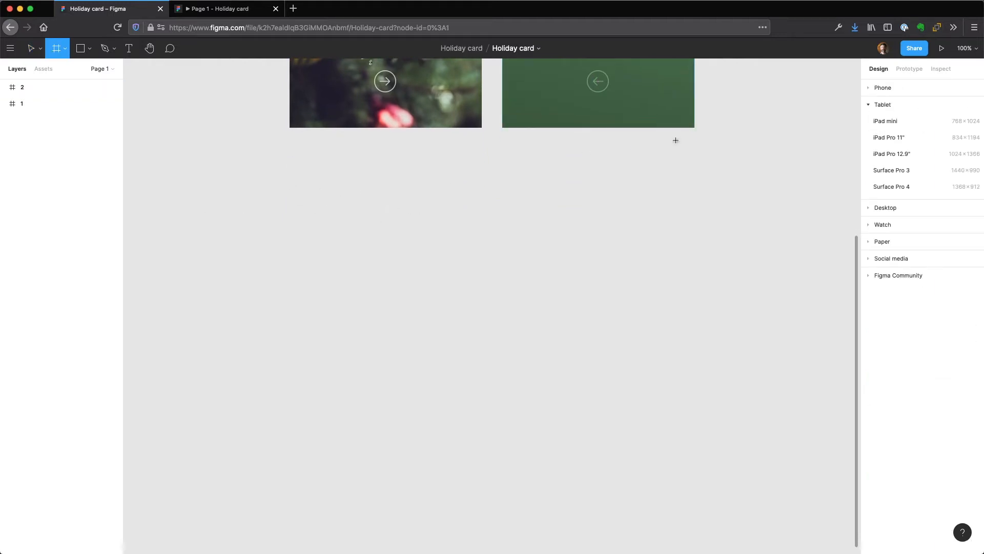
click(869, 89)
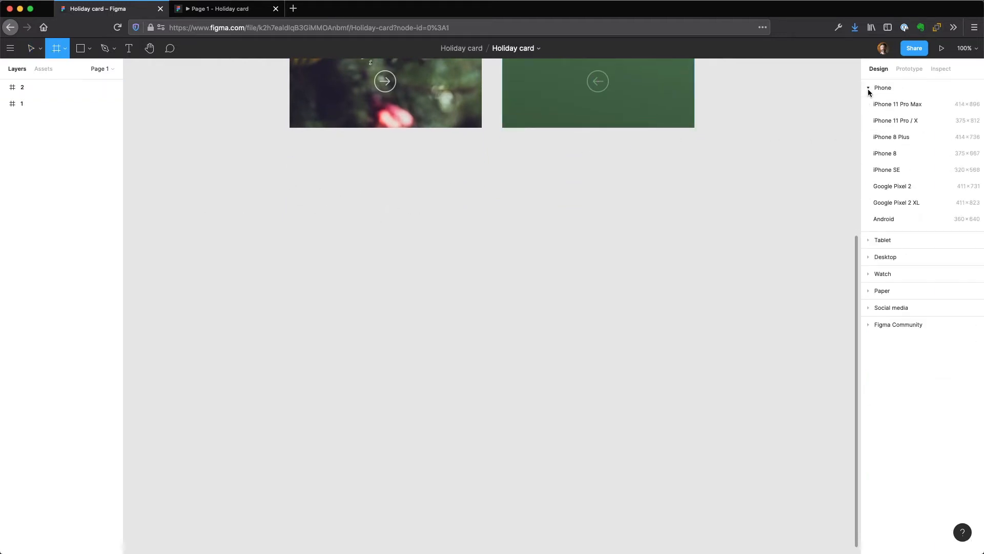
click(883, 153)
drag(486, 211, 378, 230)
scroll(615, 244, up, 8)
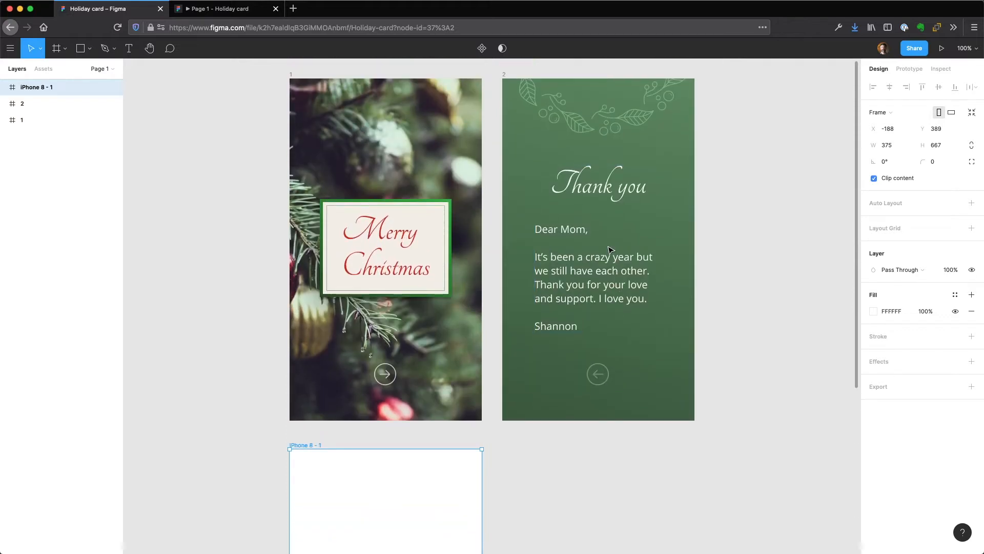
- Inspect the Merry Christmas text's font settings, then reselect the new frame
scroll(382, 399, down, 3)
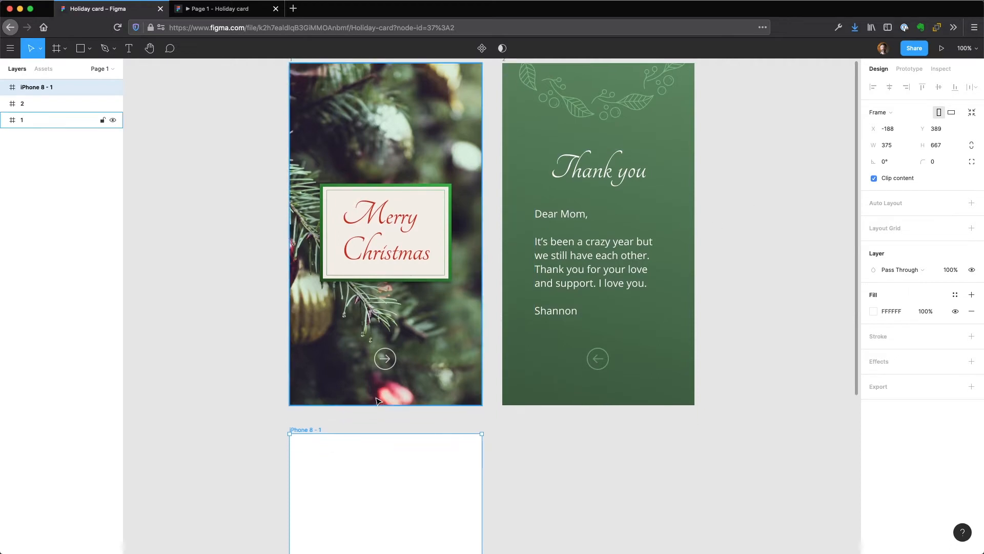
scroll(505, 364, down, 5)
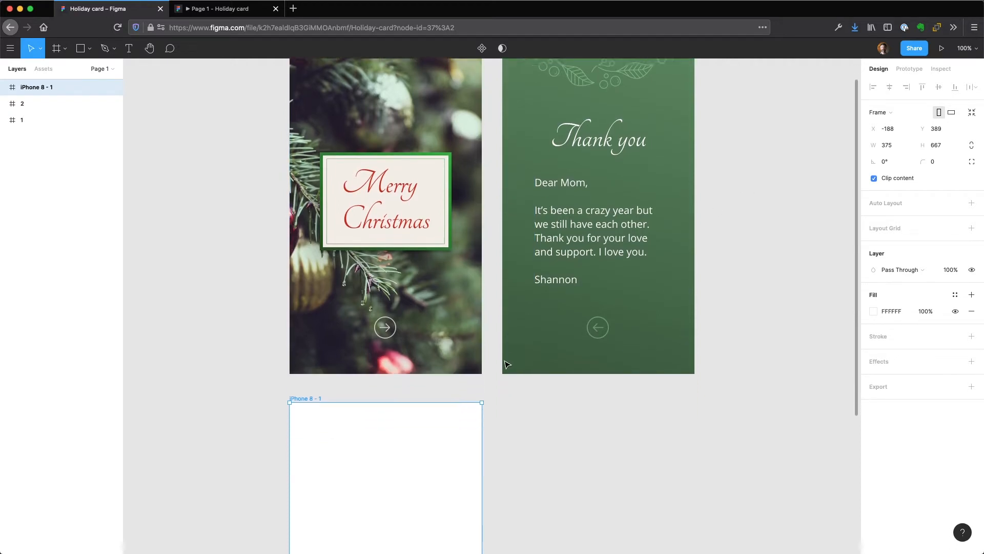
scroll(505, 364, down, 2)
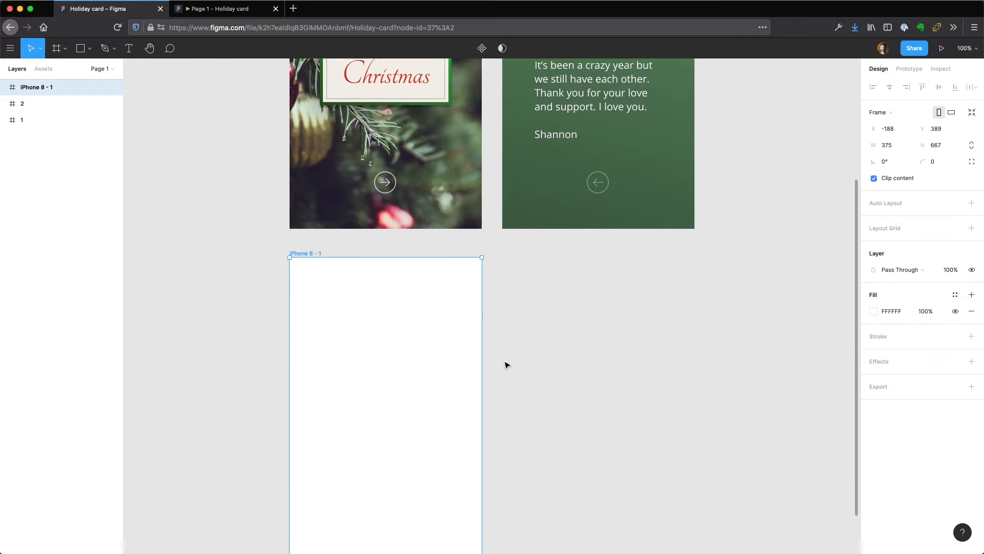
scroll(579, 305, up, 1)
scroll(579, 305, up, 2)
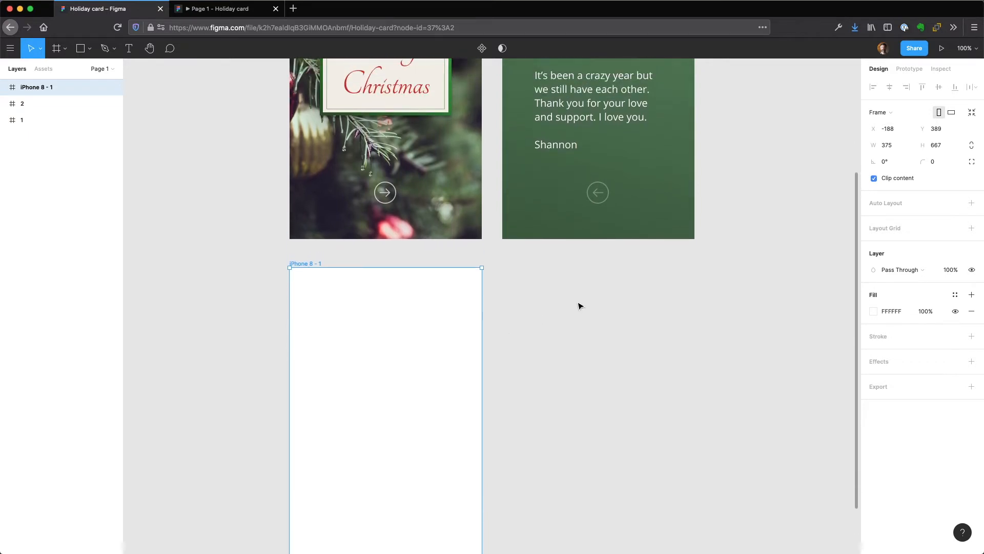
scroll(580, 305, down, 1)
scroll(578, 304, up, 3)
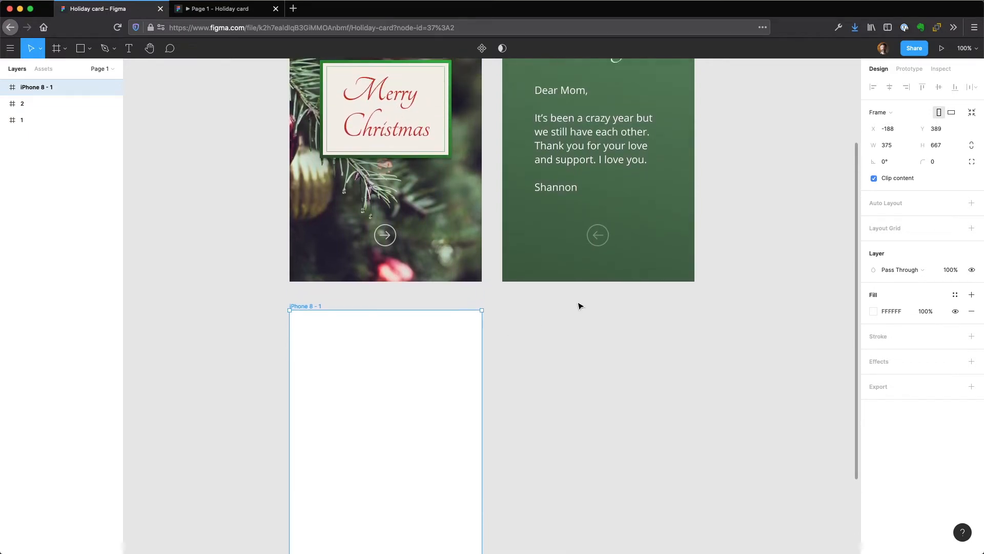
double_click(400, 160)
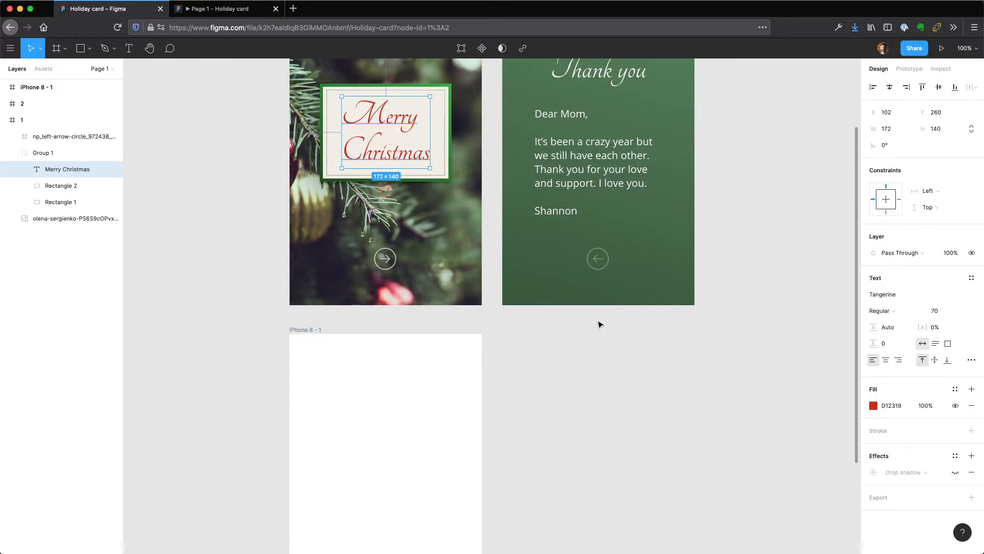
click(423, 387)
scroll(617, 419, down, 4)
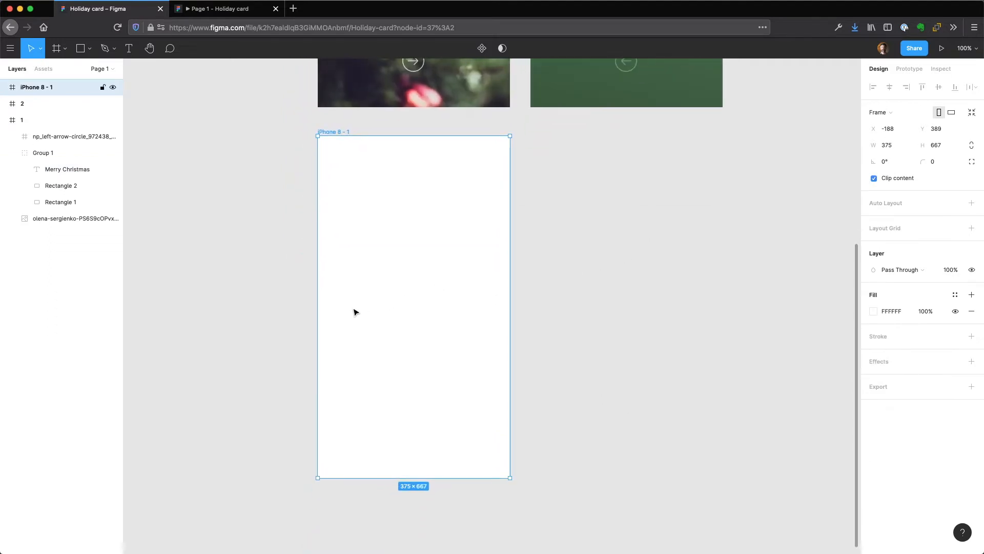
- Add the text 'Happy Holidays' on two lines inside the new frame
key(t)
click(372, 284)
text(Happuy)
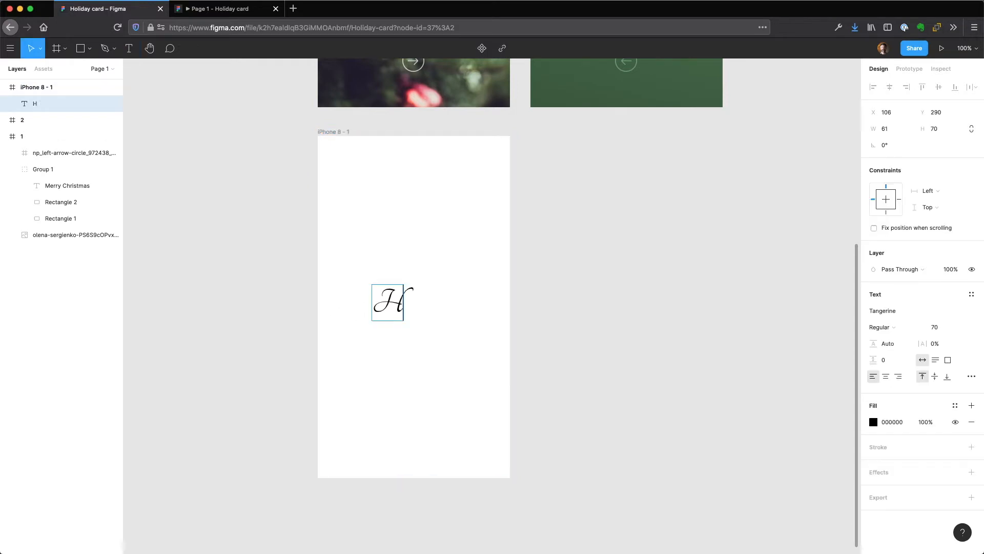
key(BackSpace)
key(BackSpace)
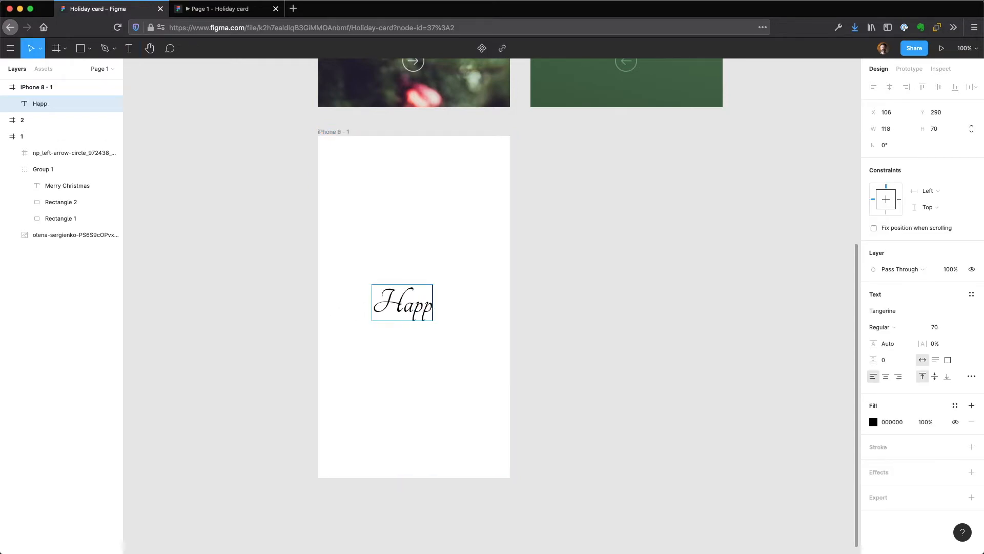
text(y)
key(Return)
text(Holidays)
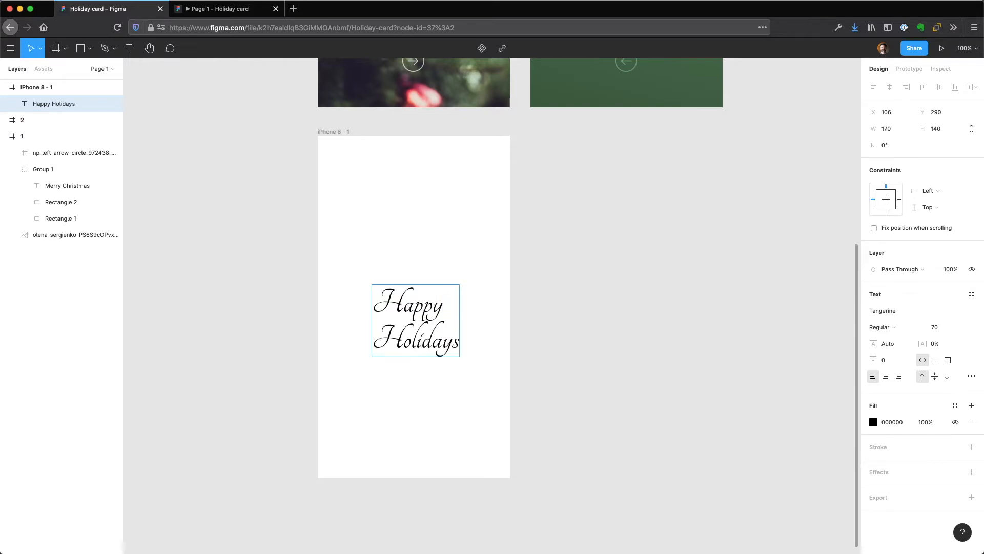
key(Escape)
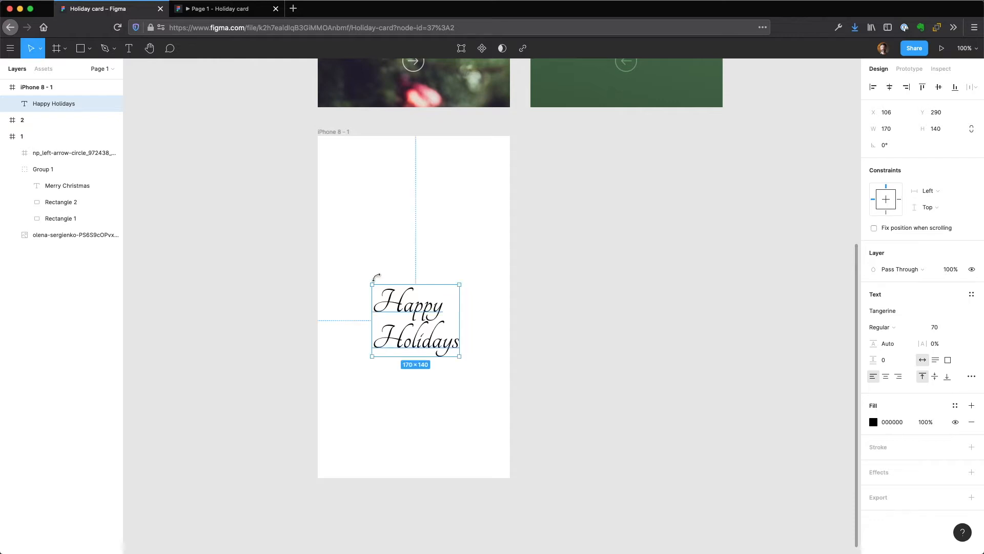
- Move the Happy Holidays text higher in the frame and center-align it
drag(410, 314, 409, 258)
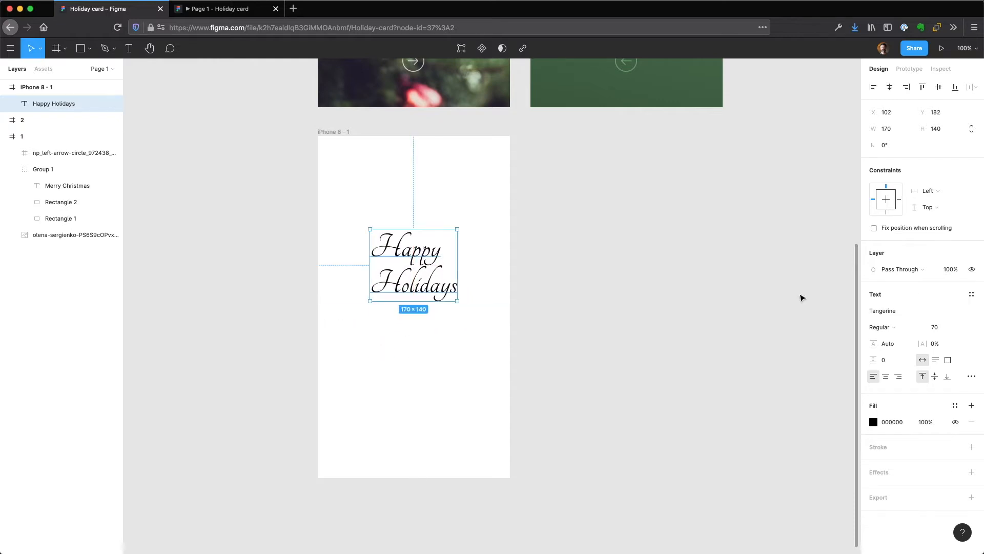
click(886, 376)
drag(416, 251, 411, 261)
scroll(562, 279, up, 10)
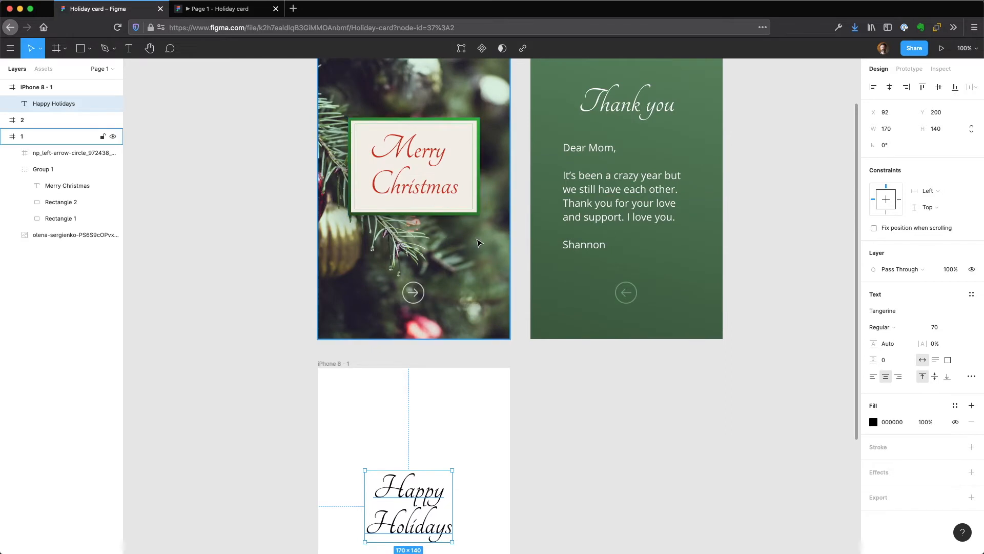
scroll(478, 246, down, 5)
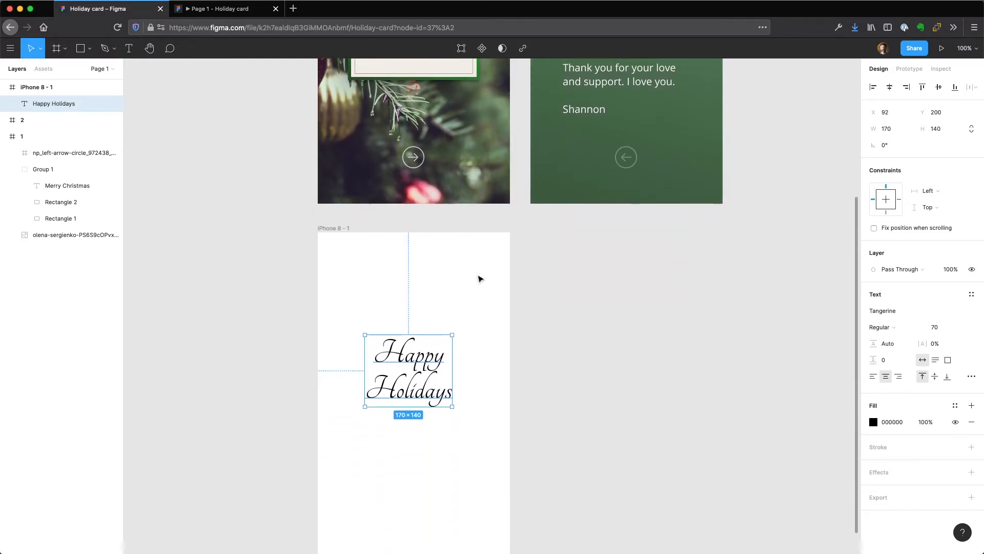
scroll(479, 278, down, 1)
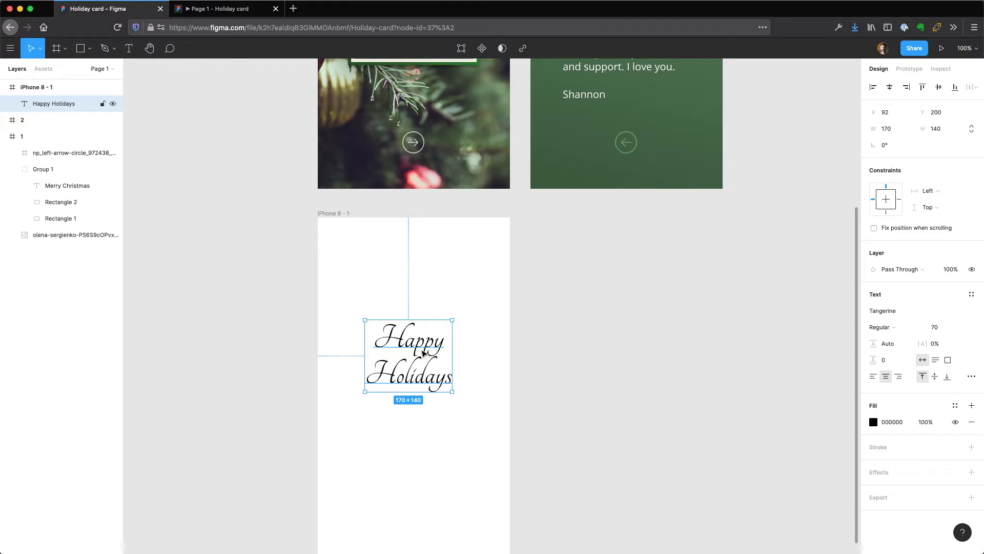
- Draw a rectangle about 240 × 222 around the text and move it beneath the text in the layer order
key(r)
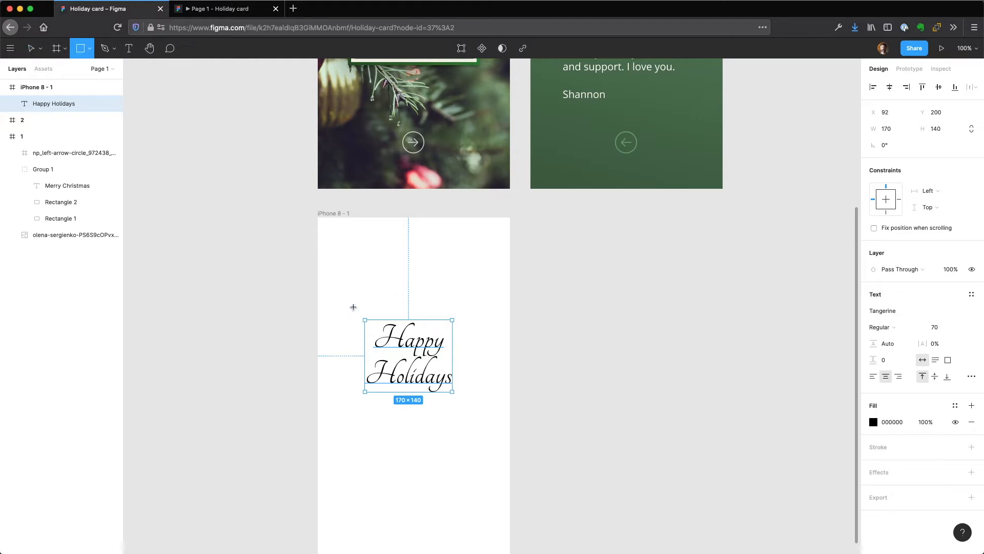
drag(346, 301, 469, 414)
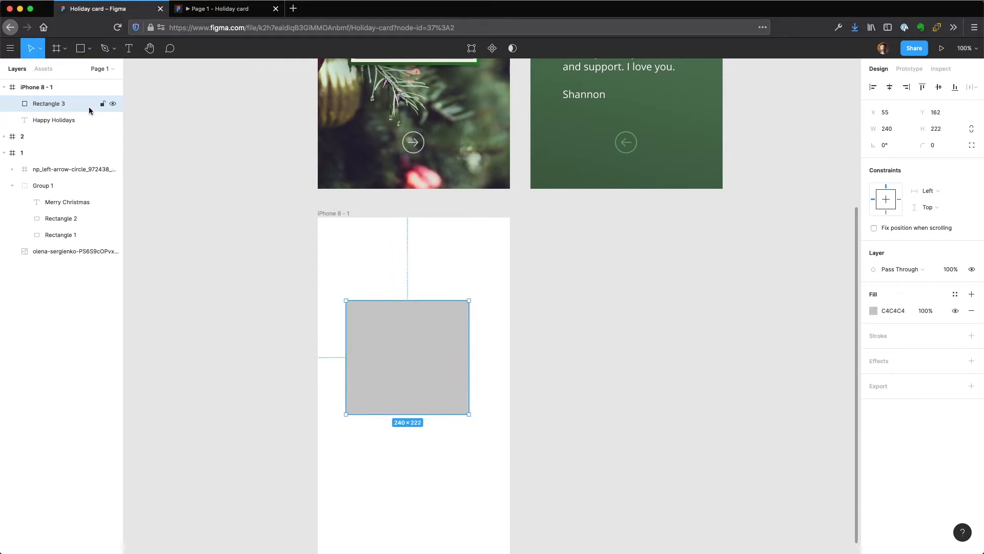
drag(81, 122, 78, 98)
- Nudge the Happy Holidays text 2 px down and 3 px right inside the rectangle, then select the rectangle
click(519, 267)
click(408, 349)
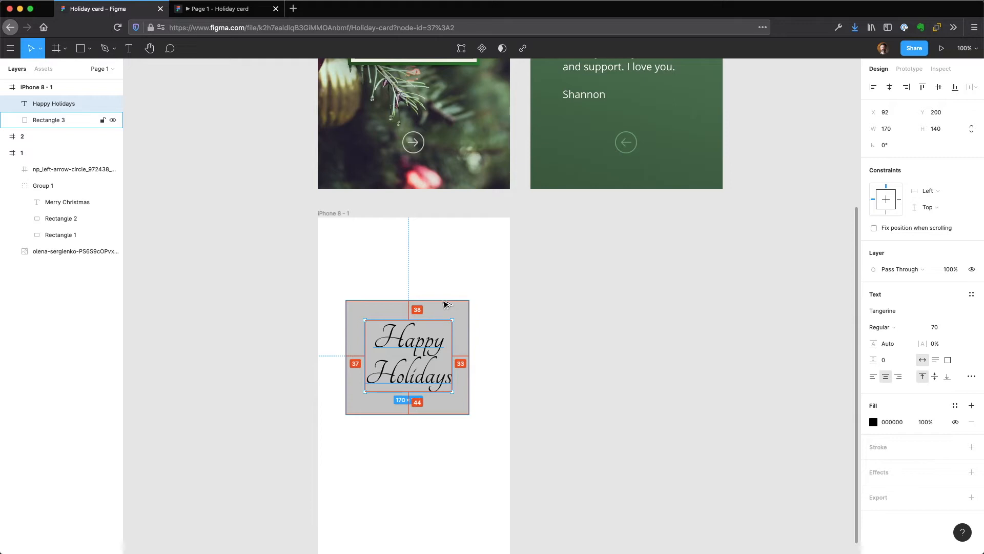
key(Down)
key(Down)
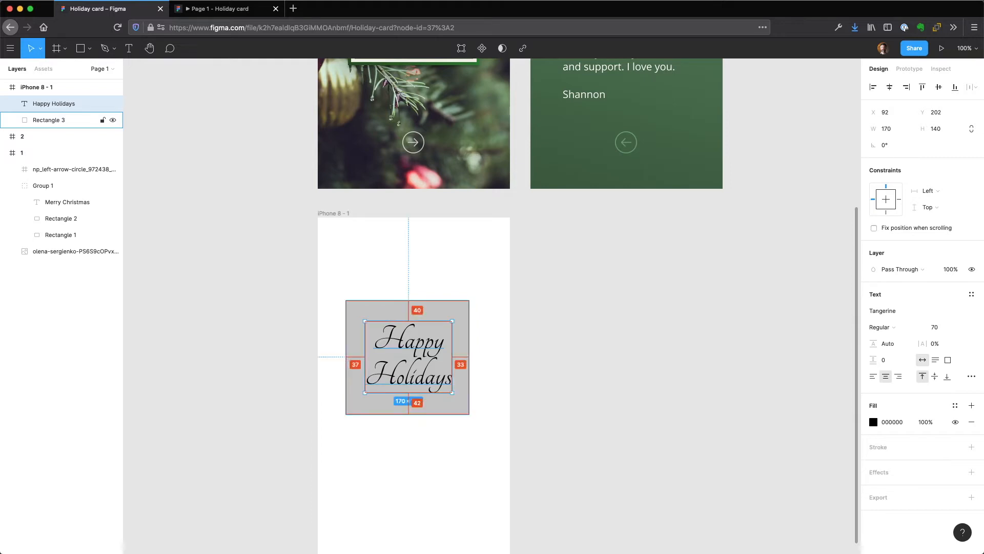
key(Right)
key(Right)
key(Right)
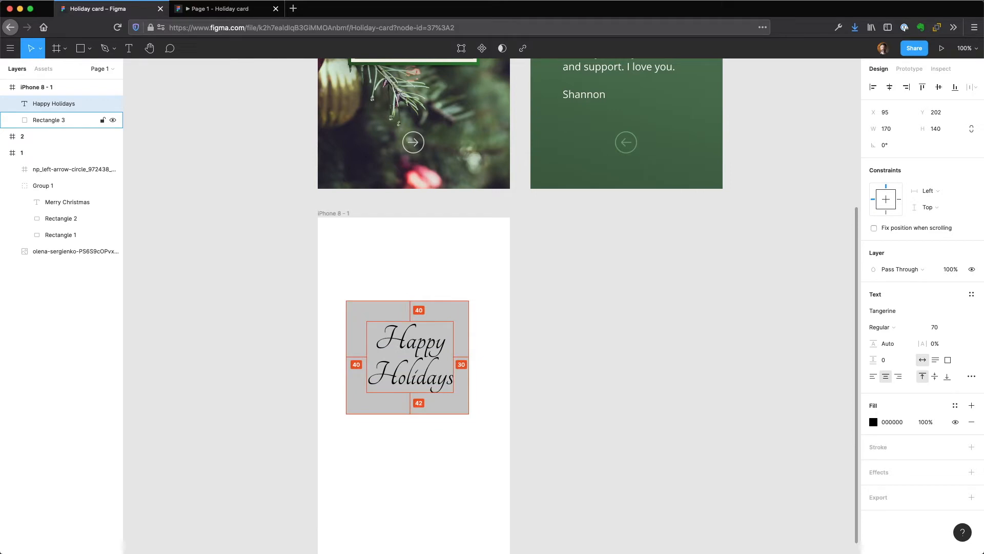
key(alt)
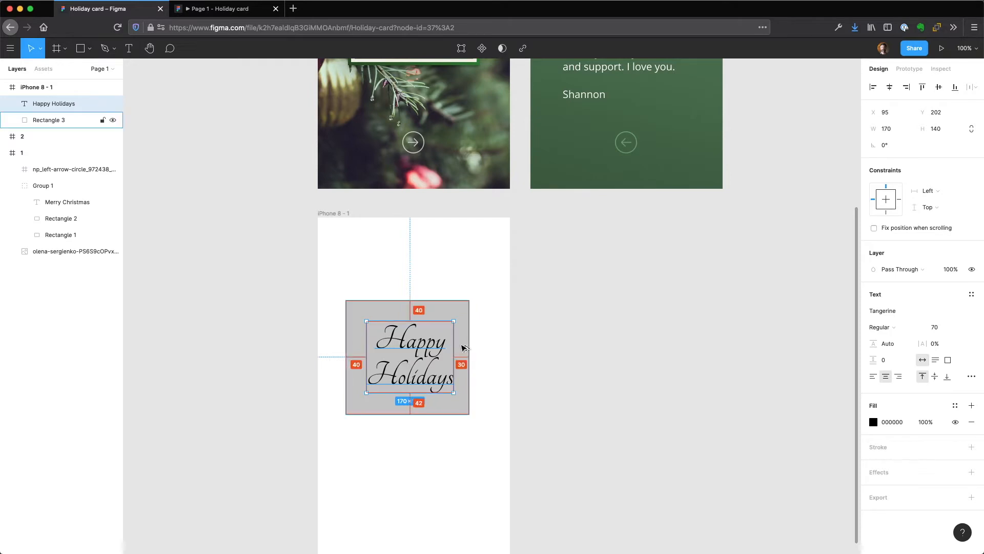
click(462, 348)
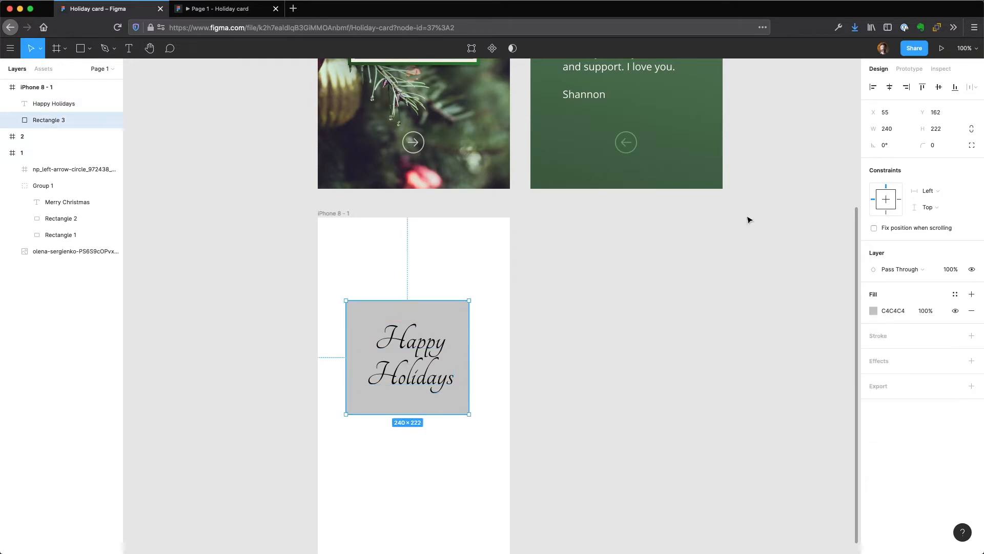
- Set the rectangle's width to 250 and its height to 220
click(897, 130)
click(902, 131)
text(+10)
key(Return)
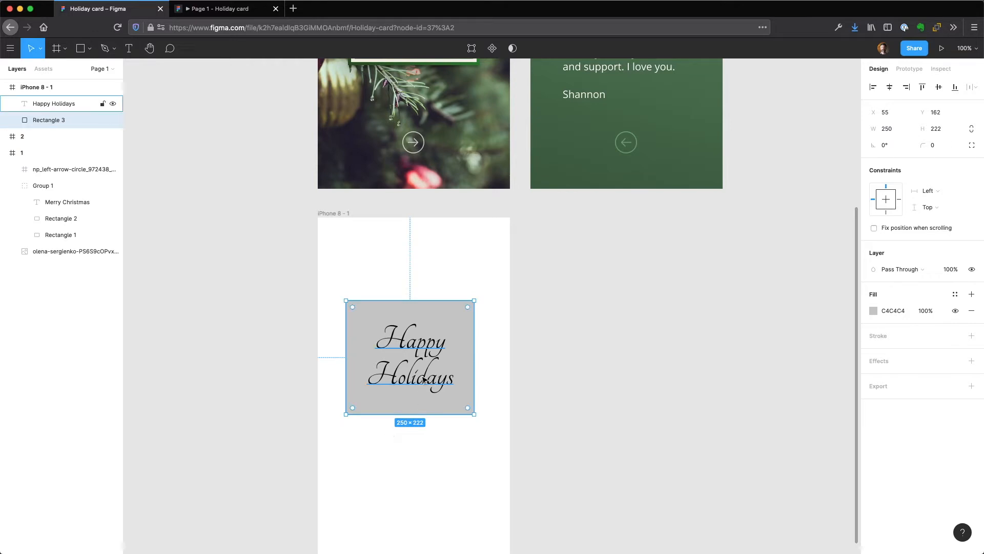
click(424, 379)
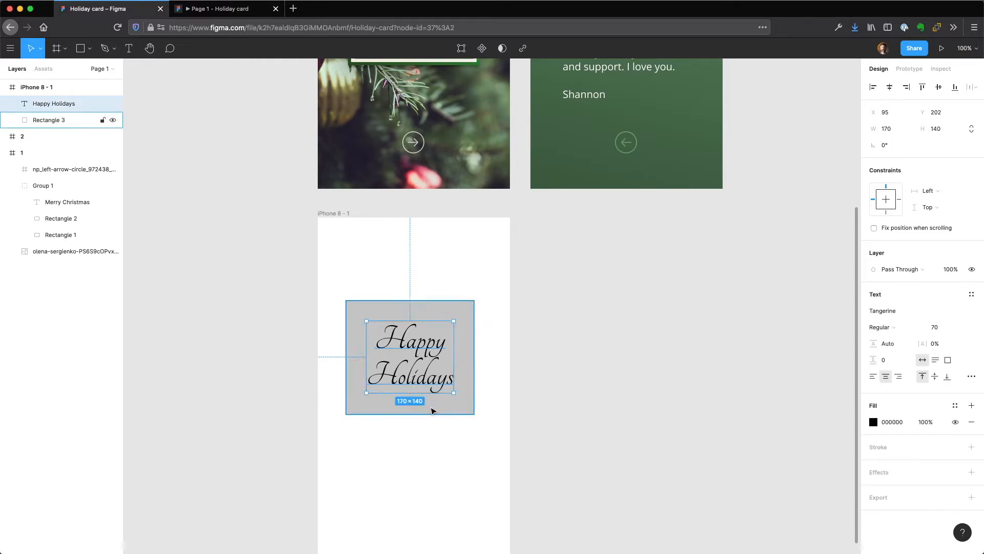
click(432, 409)
click(947, 130)
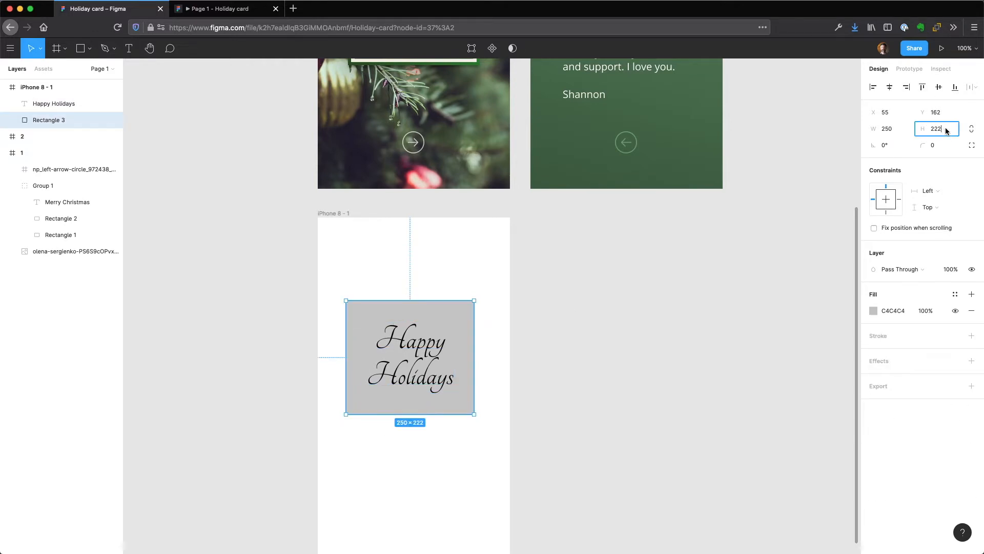
text(-2)
key(Return)
- Group the Happy Holidays text together with the rectangle behind it
click(412, 382)
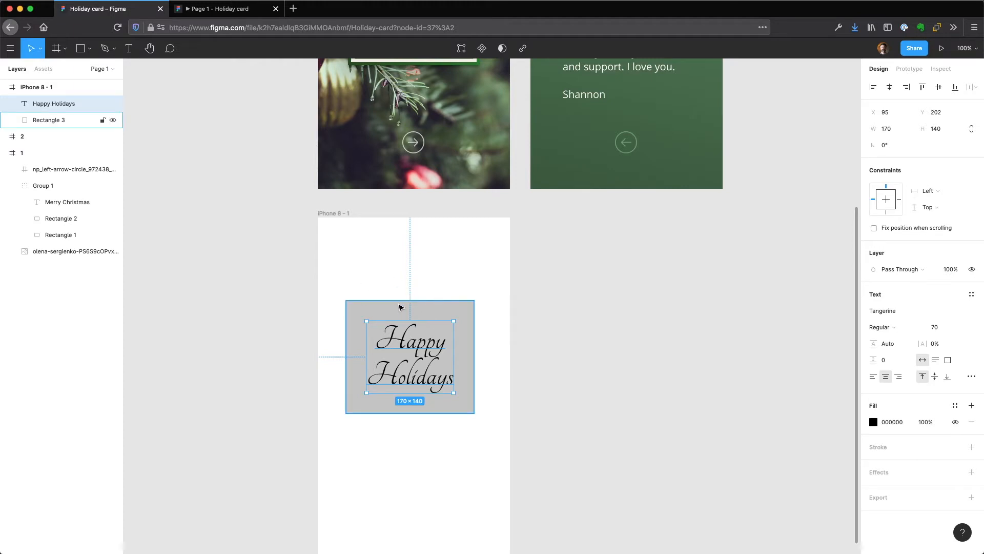
click(65, 121)
shift+click(76, 104)
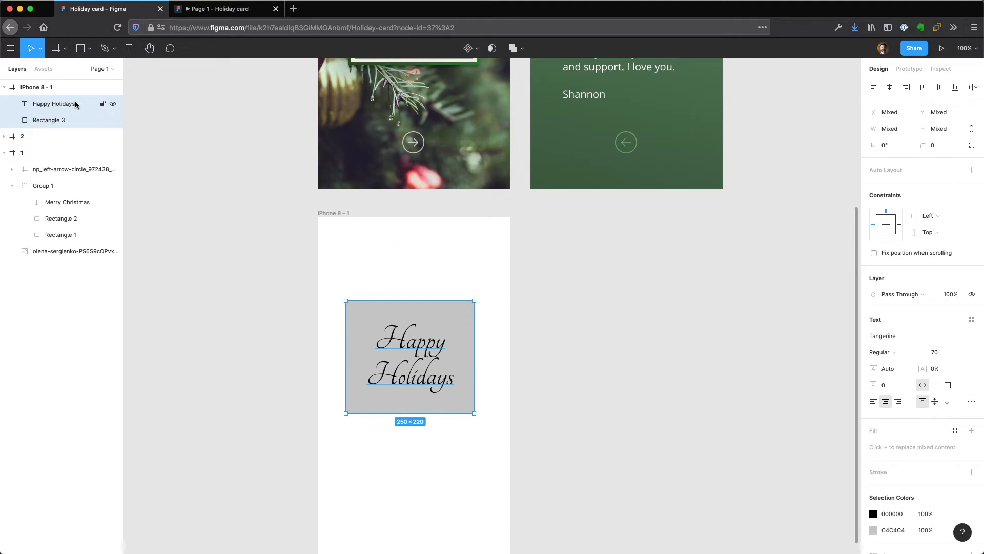
key(super+g)
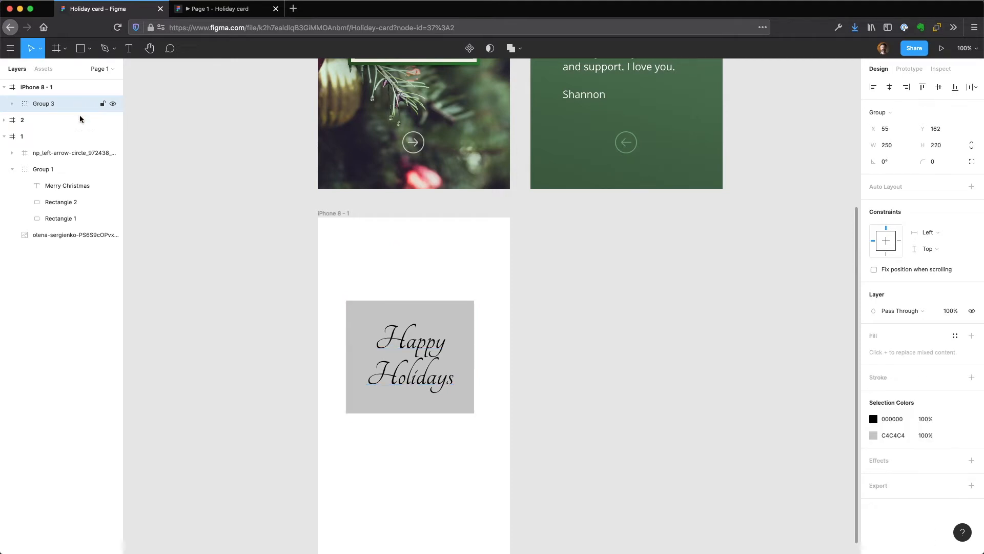
- Move the card group to the frame's horizontal centre at about Y 165
mouse_move(408, 345)
mouse_down()
mouse_move(398, 384)
mouse_move(395, 356)
mouse_up()
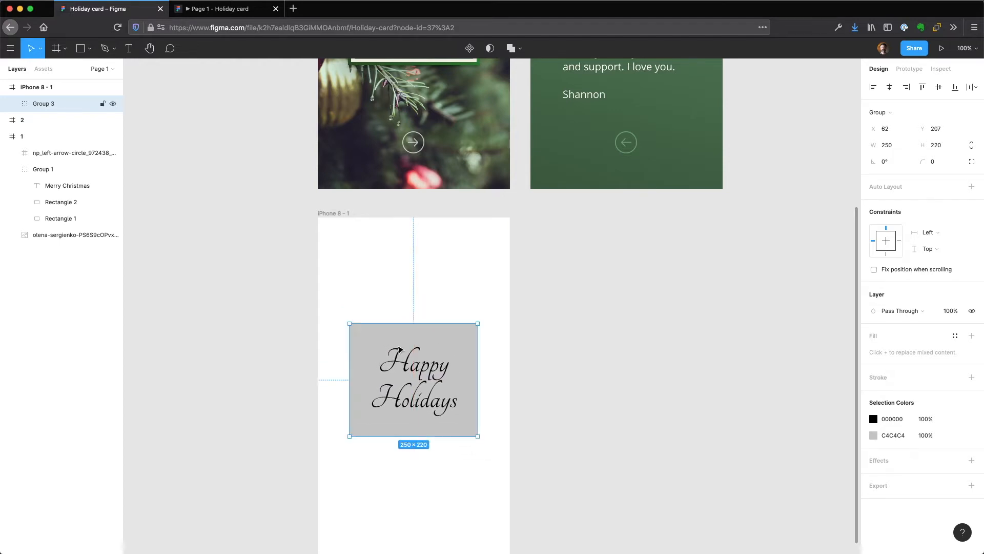
scroll(416, 342, down, 2)
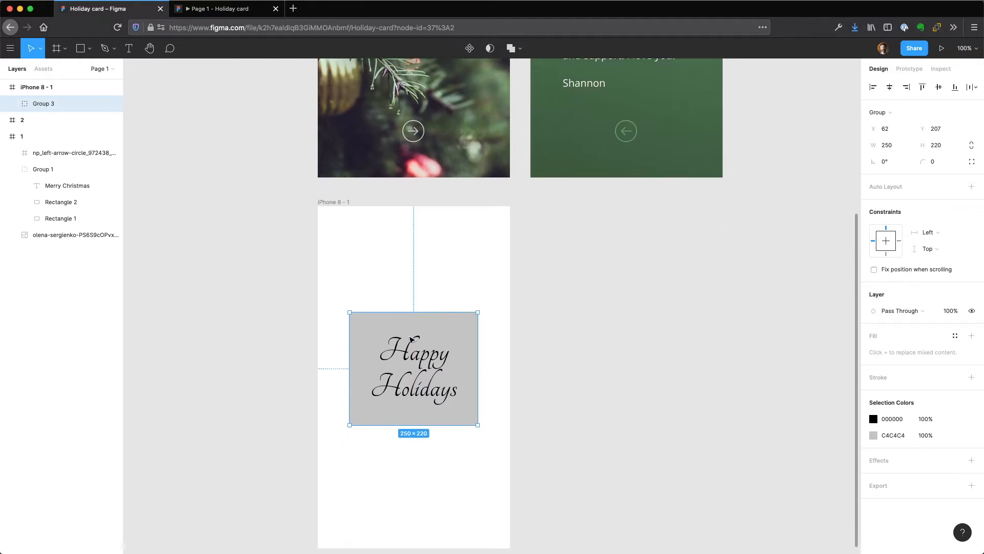
scroll(411, 340, down, 5)
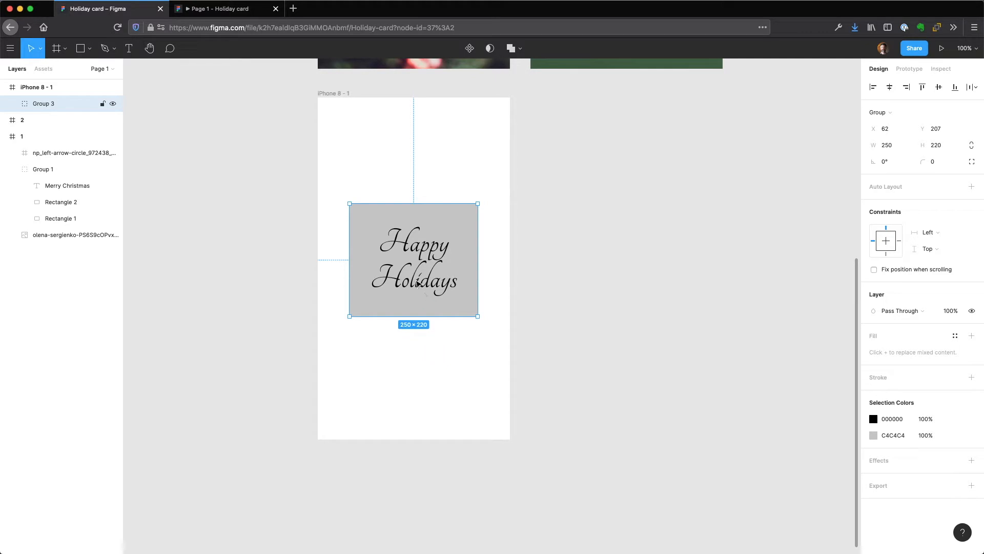
drag(404, 266, 408, 249)
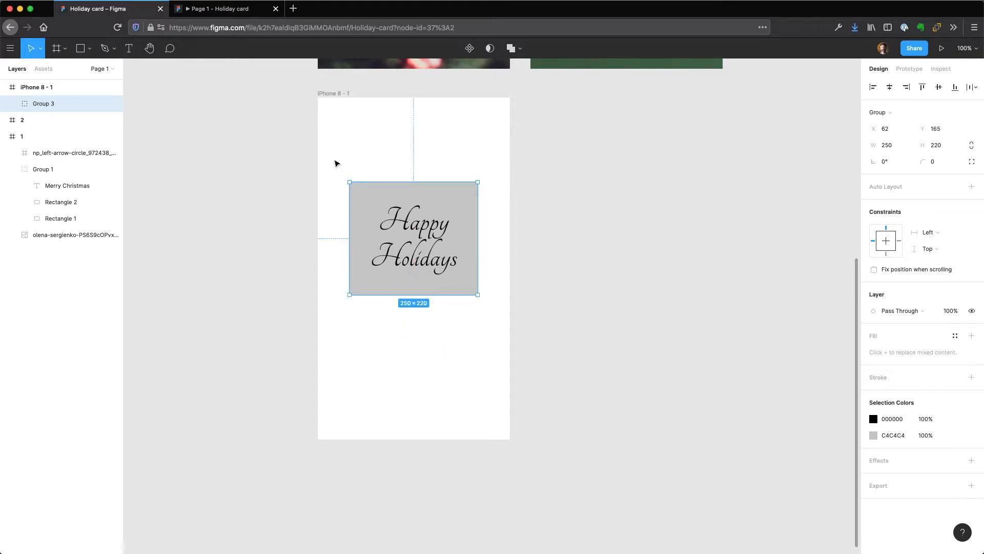
- Inspect the arrow button on the first card and view the running prototype
scroll(451, 208, up, 10)
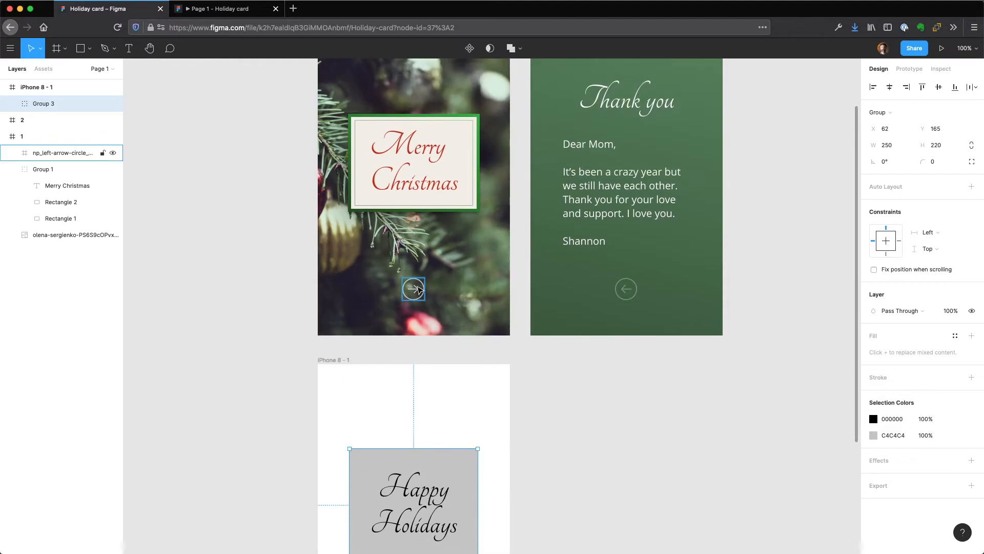
click(419, 289)
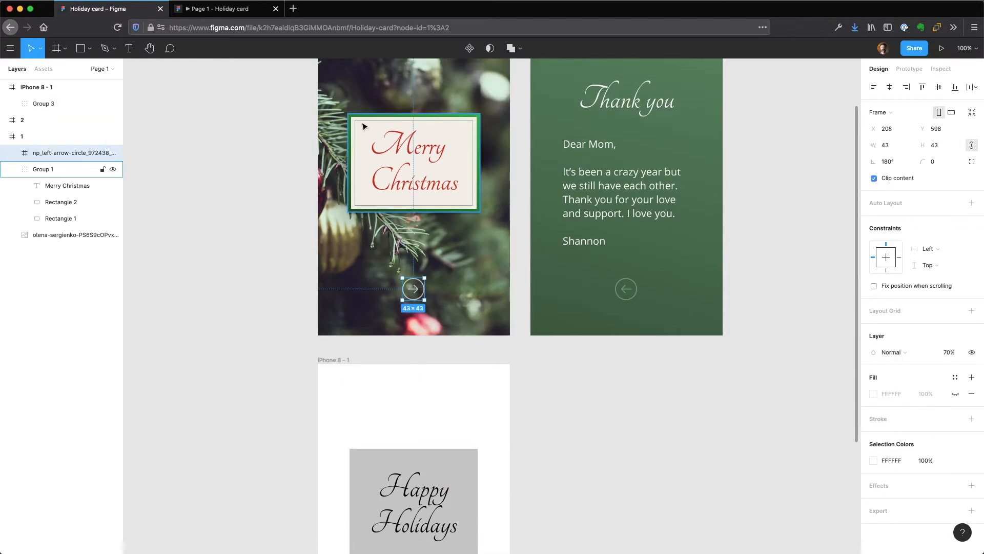
click(229, 13)
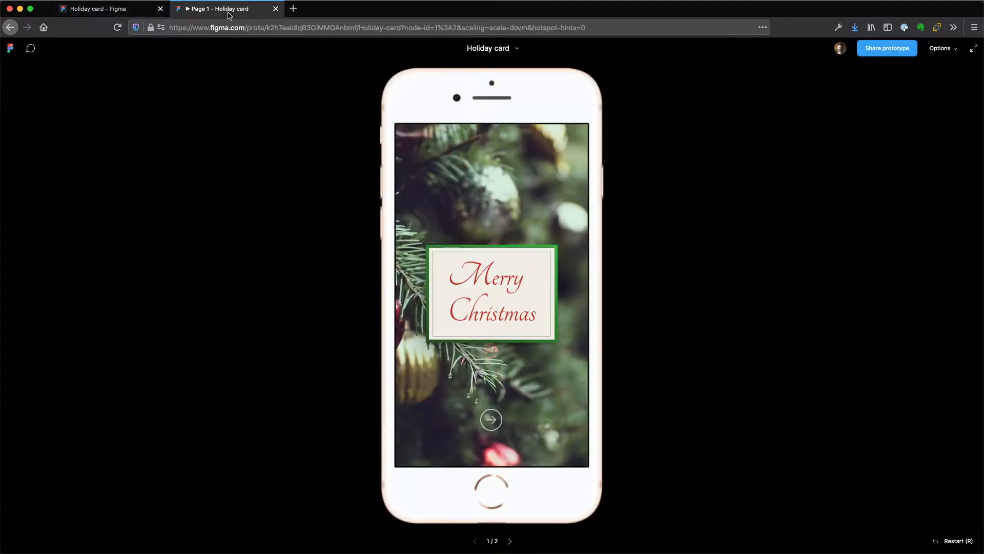
- Open a new browser tab, go to the Noun Project site and search its icons for arrow
key(super+t)
text(the)
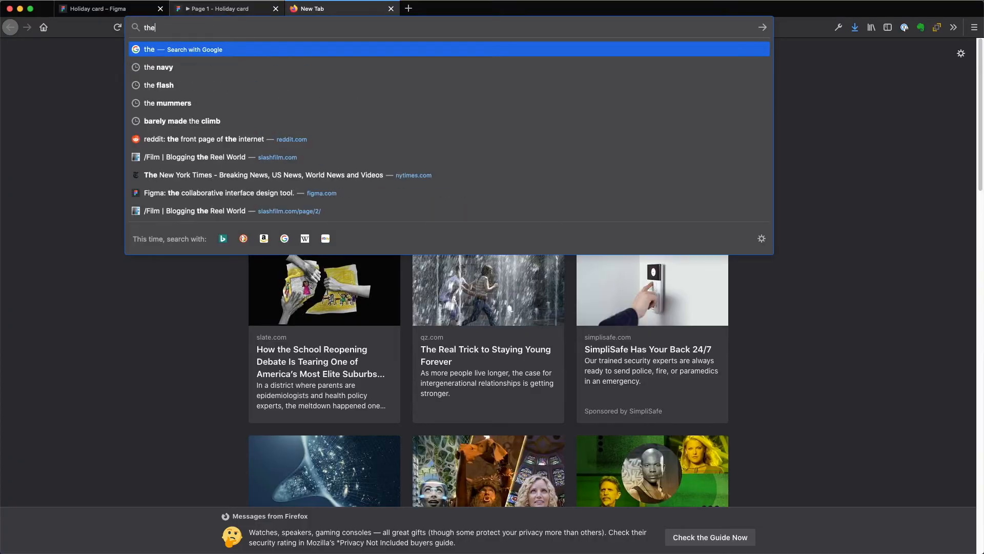
text(nounproject)
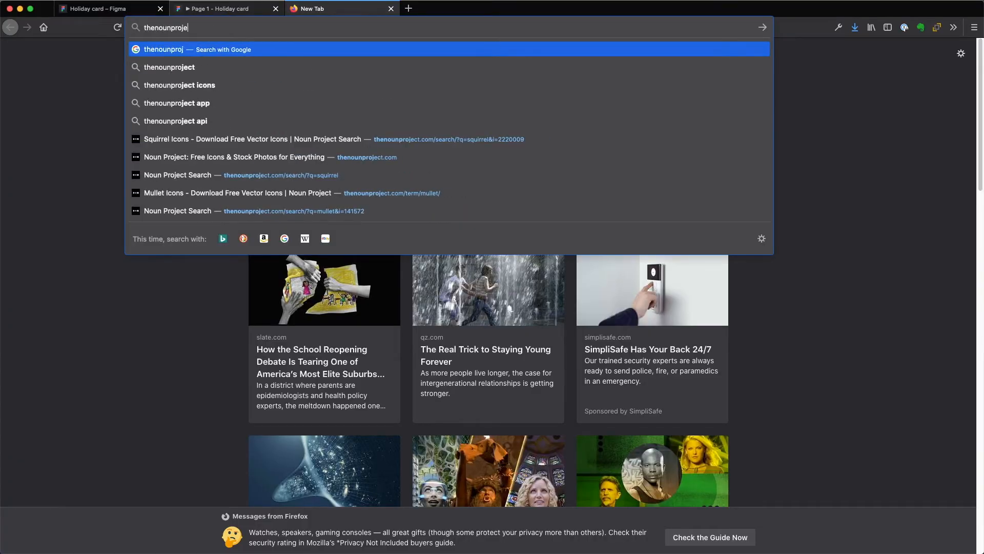
key(Return)
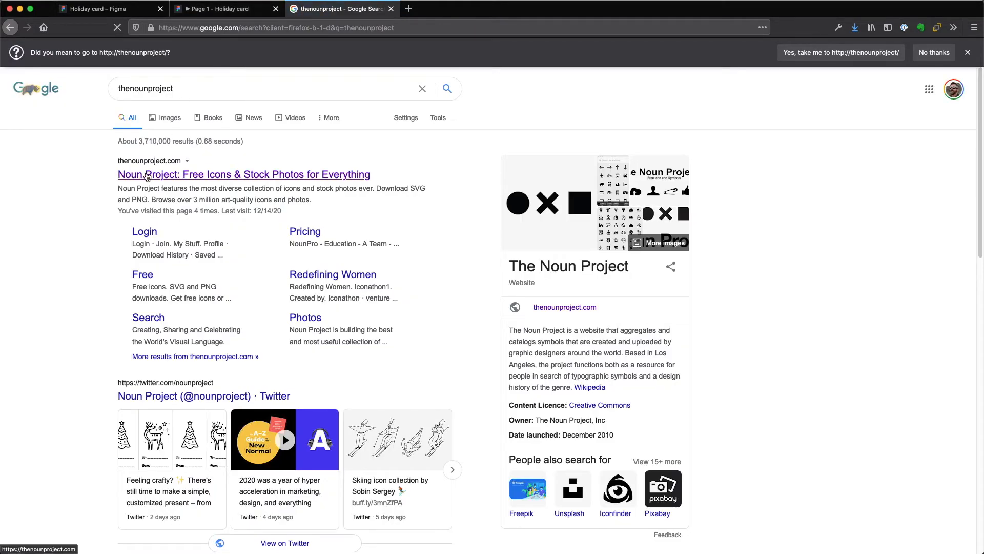
click(147, 176)
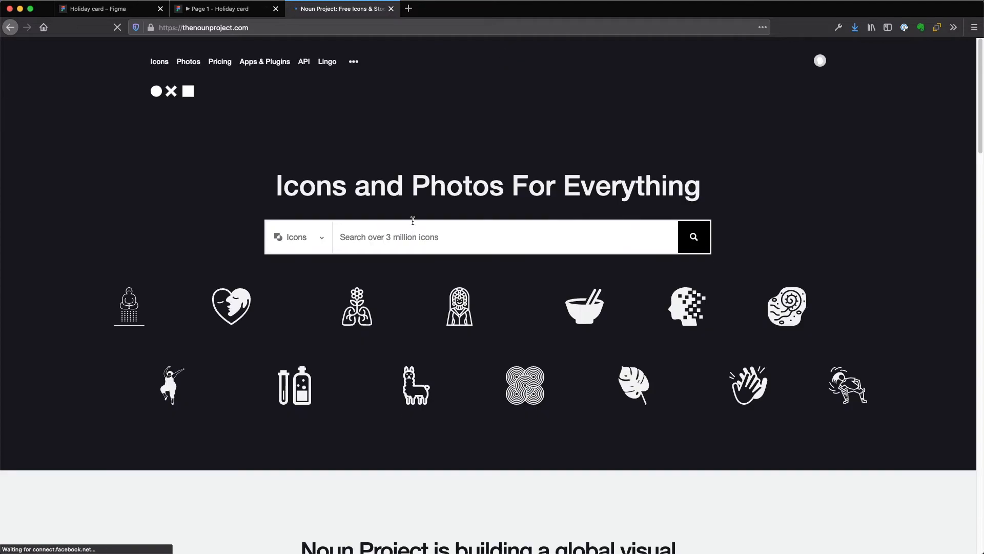
click(378, 232)
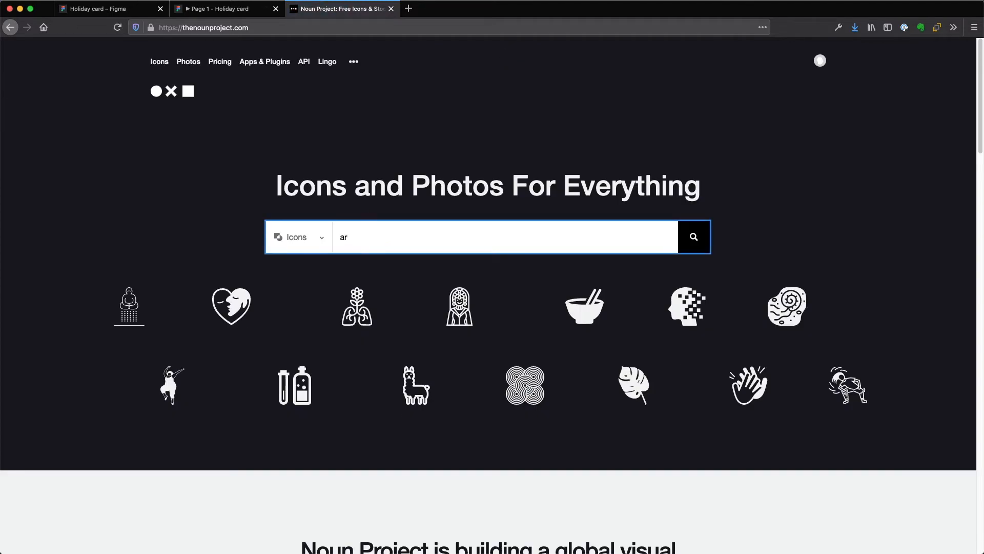
key(Return)
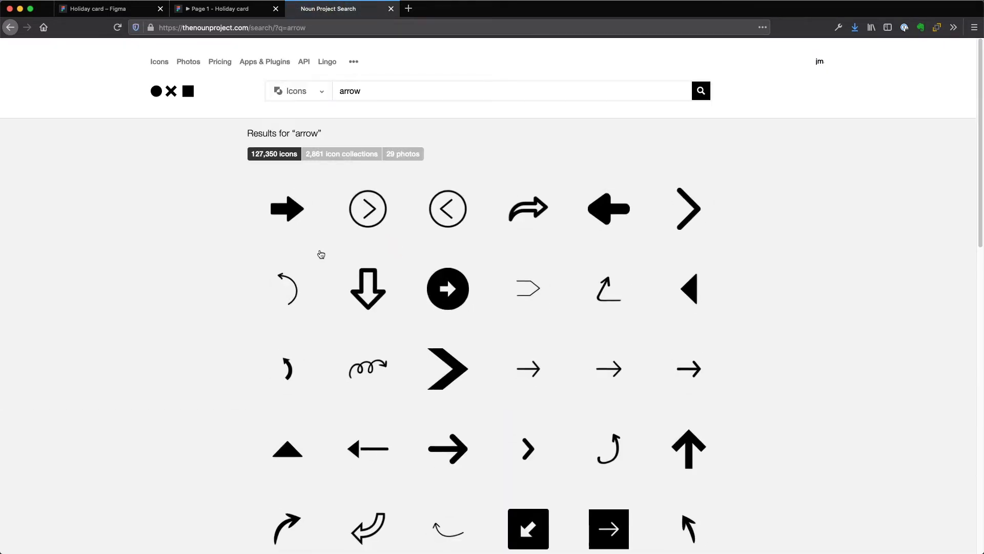
- Download the circled right-arrow icon as an SVG file, choosing to save it
click(373, 213)
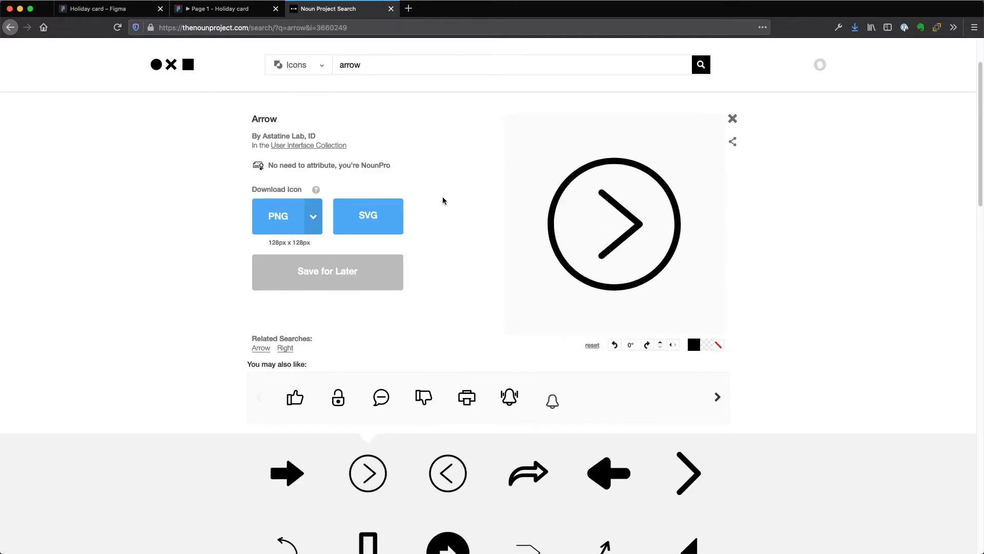
click(381, 219)
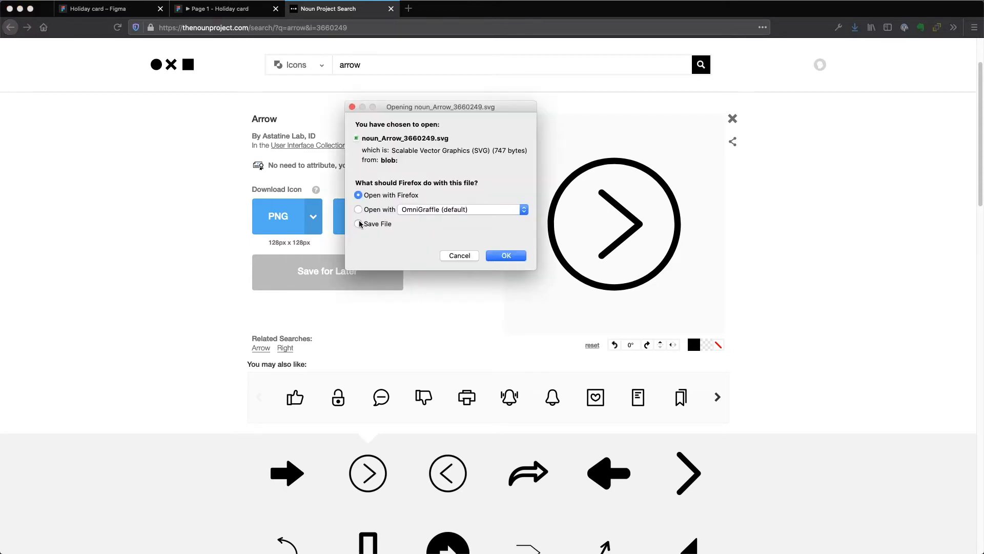
click(359, 224)
click(505, 255)
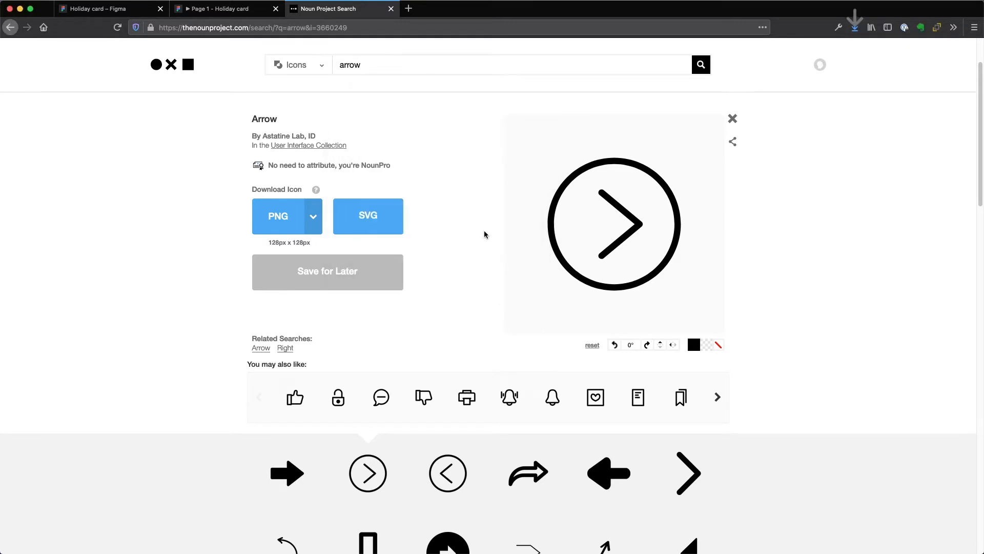
- Return to the Figma file and place noun_Arrow_3660249.svg below the card in the new frame
click(115, 9)
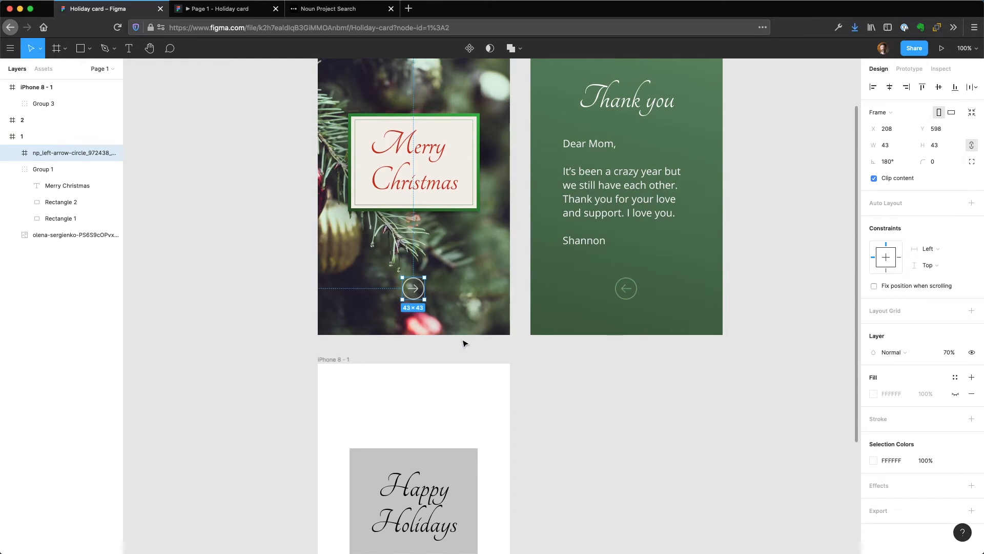
scroll(463, 341, down, 5)
click(448, 439)
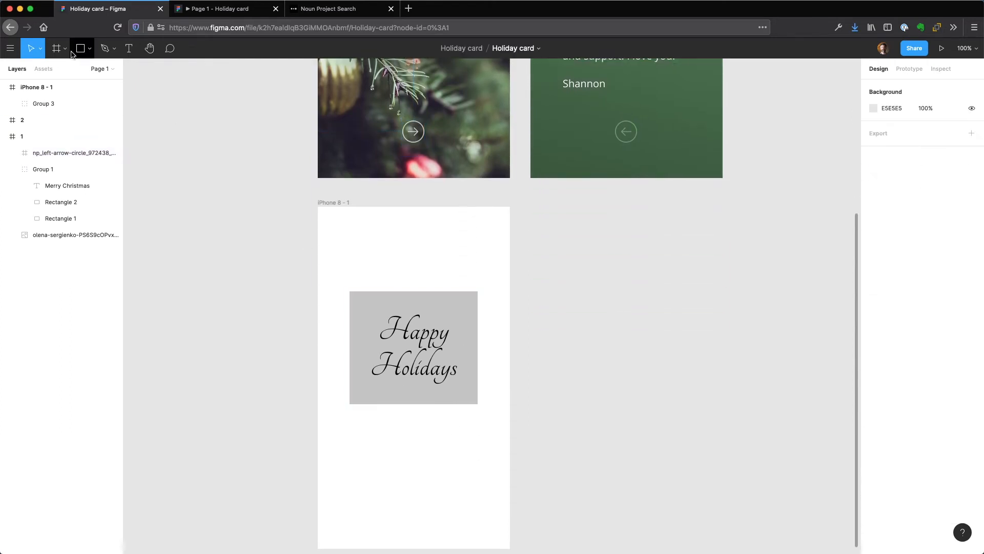
click(11, 49)
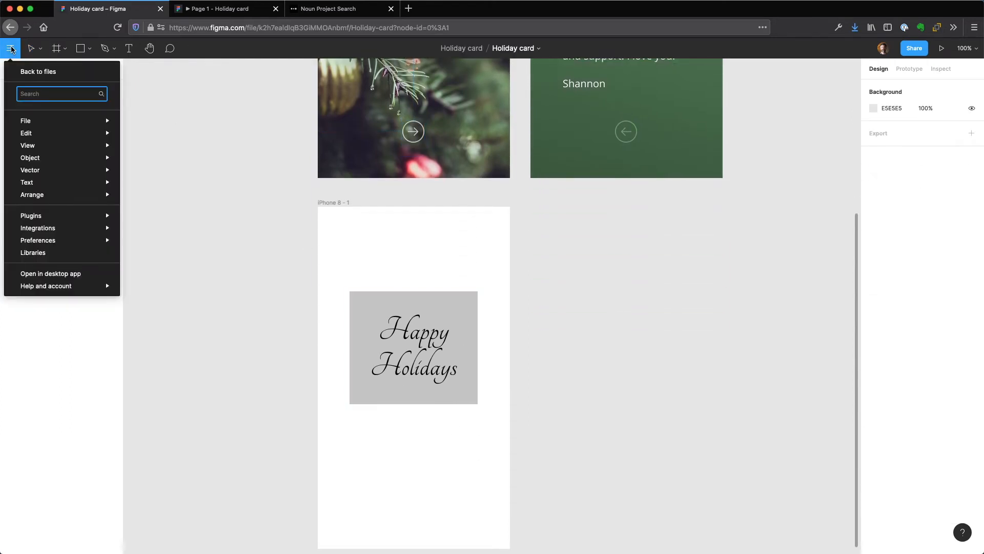
text(plac)
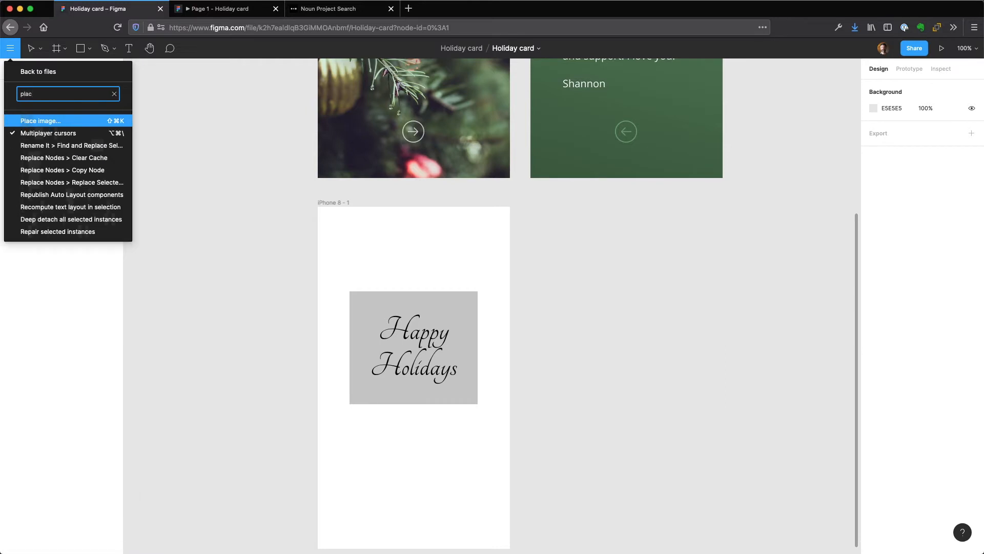
click(46, 120)
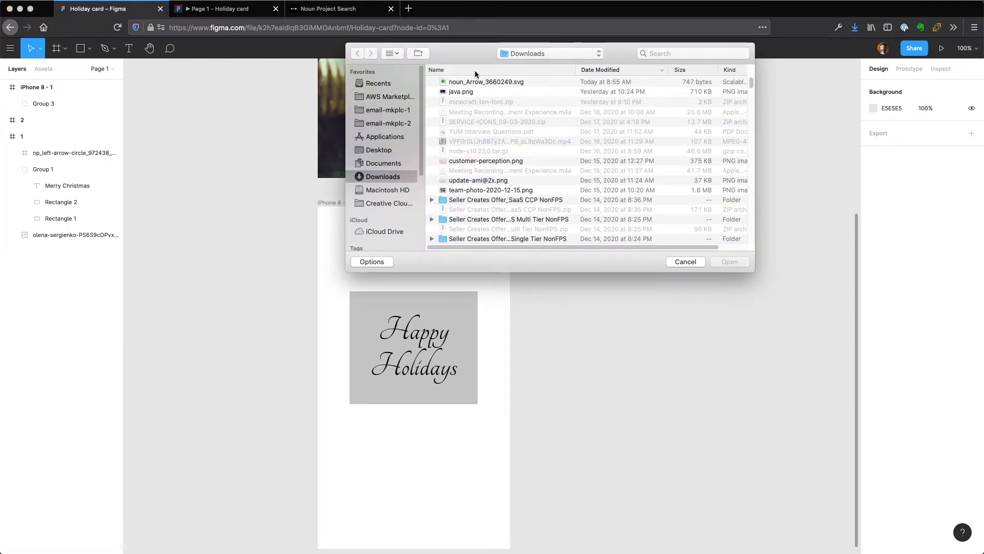
click(489, 82)
click(744, 262)
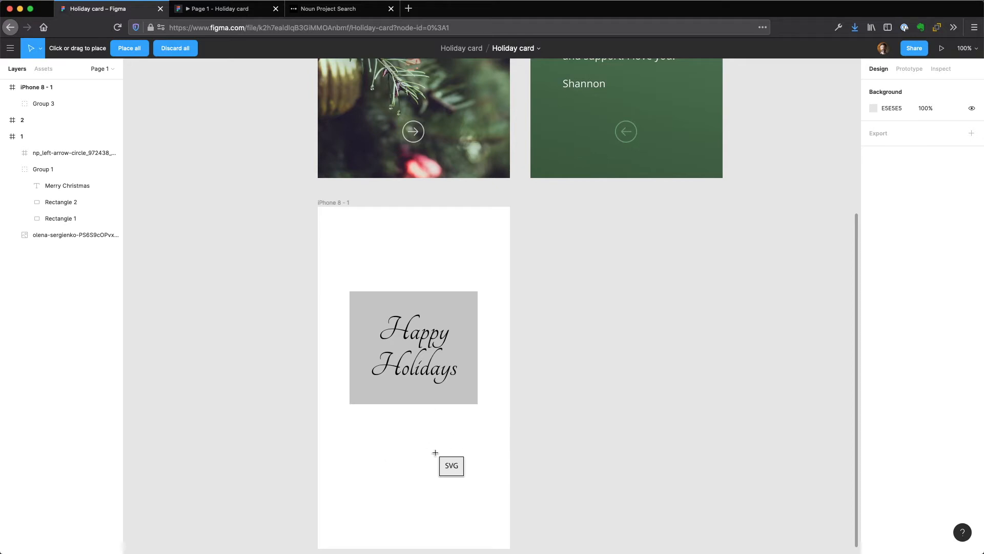
click(394, 458)
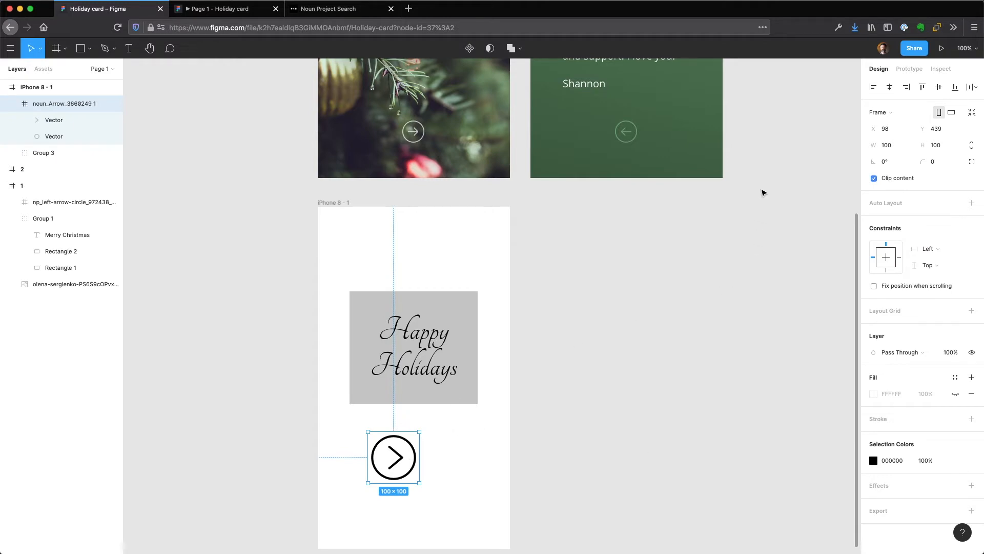
- Resize the arrow icon to 43 × 43 with locked proportions and move it centred beneath the card
click(972, 147)
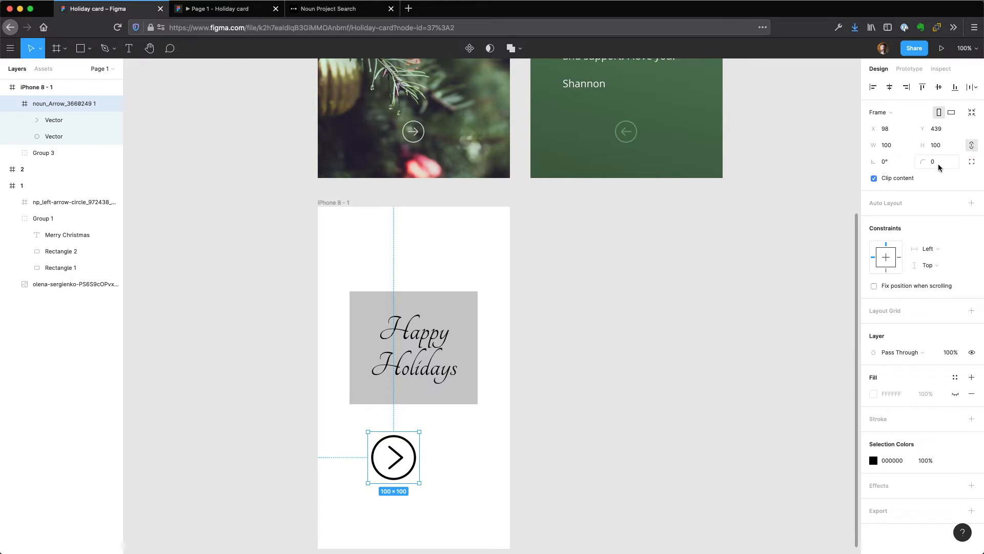
click(898, 148)
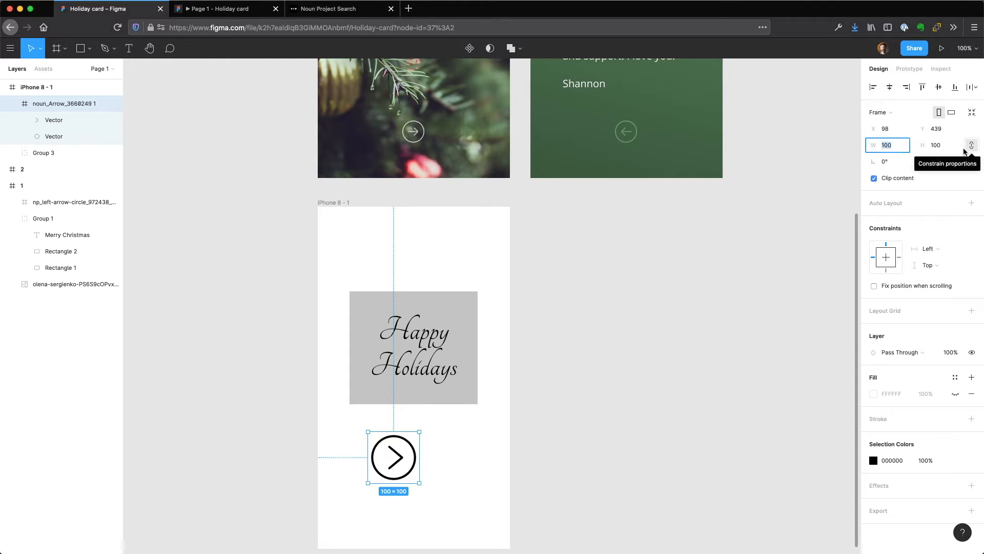
text(43)
key(Return)
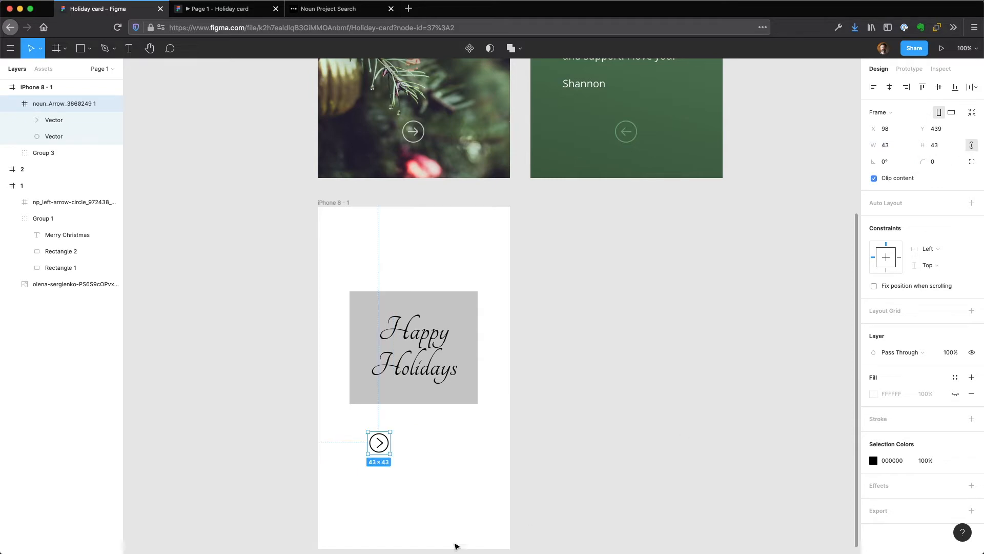
drag(381, 449, 415, 477)
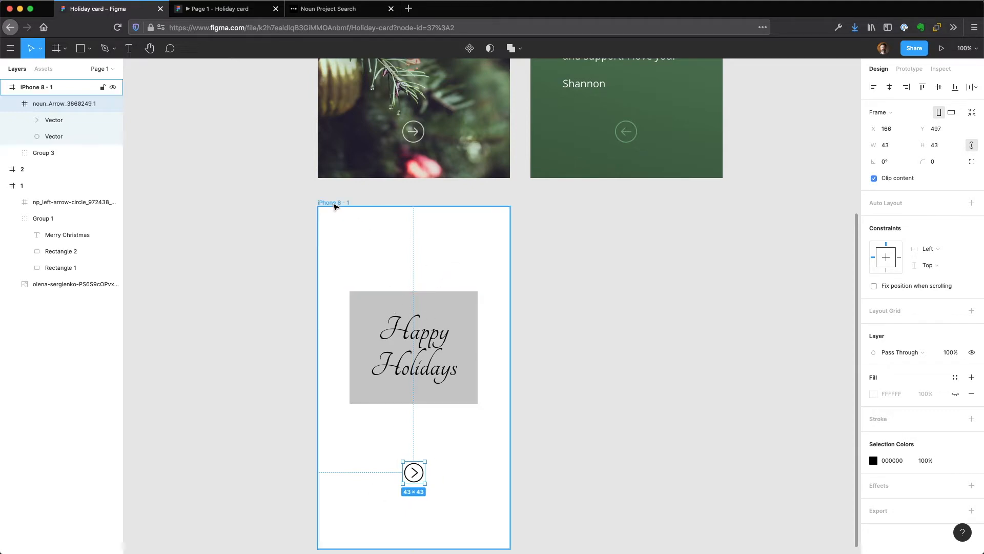
- Open a new browser tab, go to Unsplash and search its photos for christmas
click(332, 202)
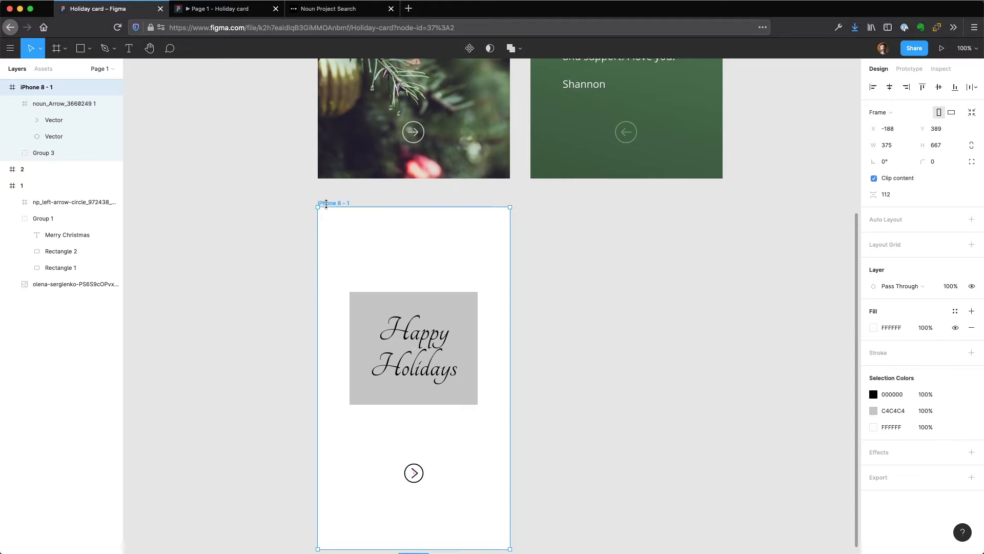
key(super+t)
text(unsplash.com/)
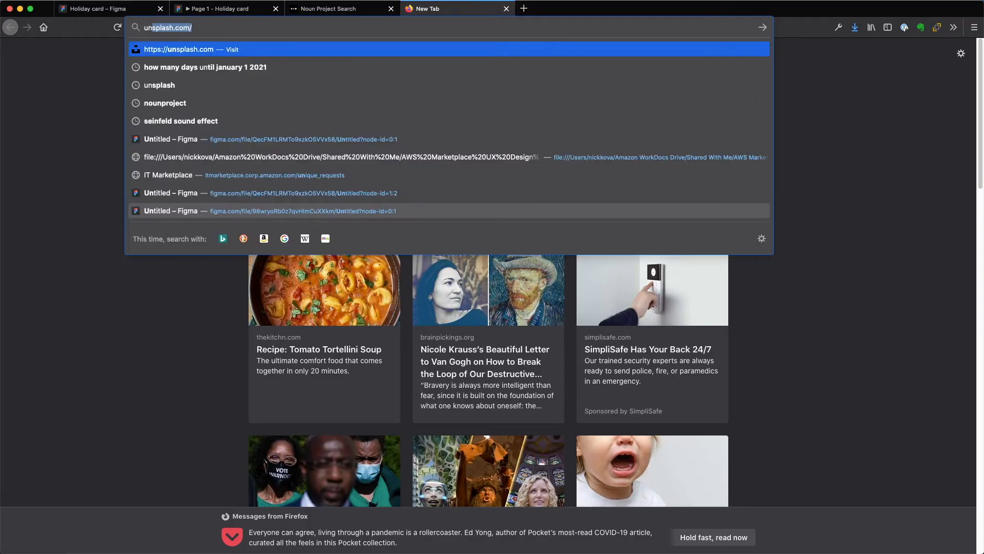
key(Return)
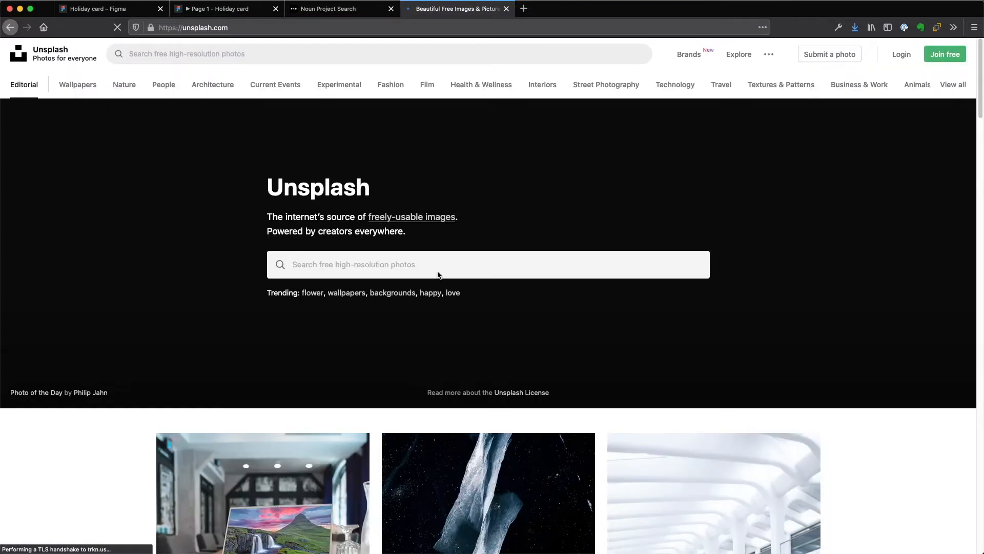
click(365, 265)
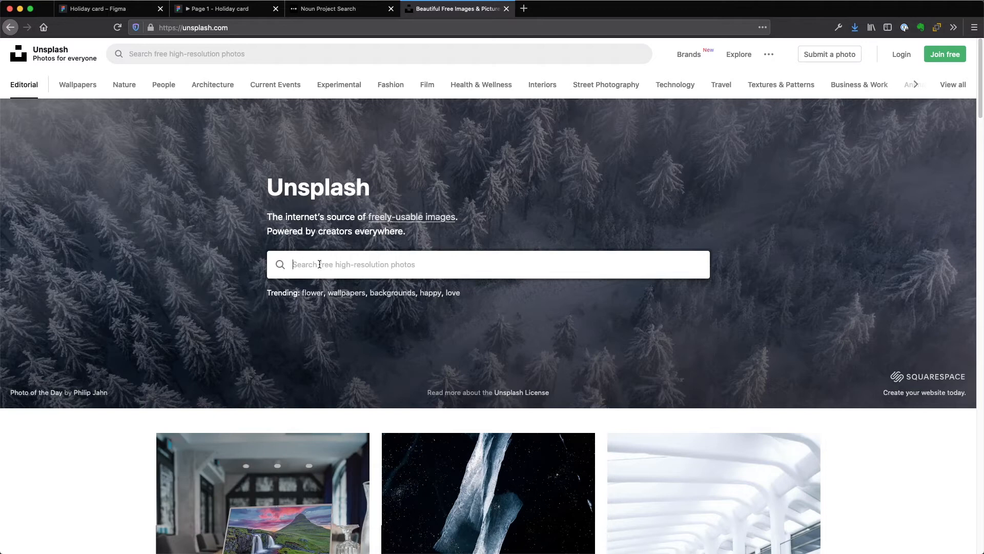
text(christmas)
key(Return)
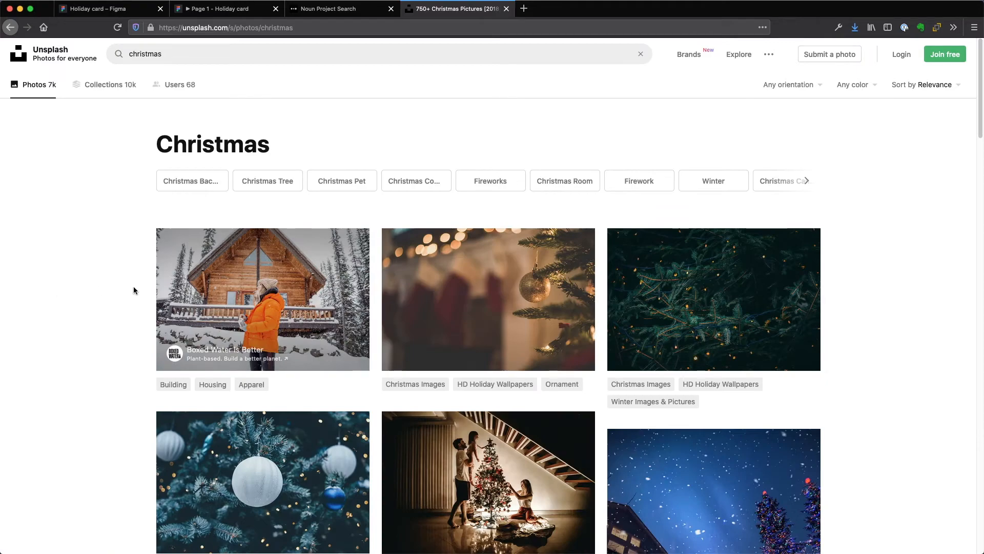
- Open the snowy Christmas village photo and copy the image
scroll(134, 290, down, 5)
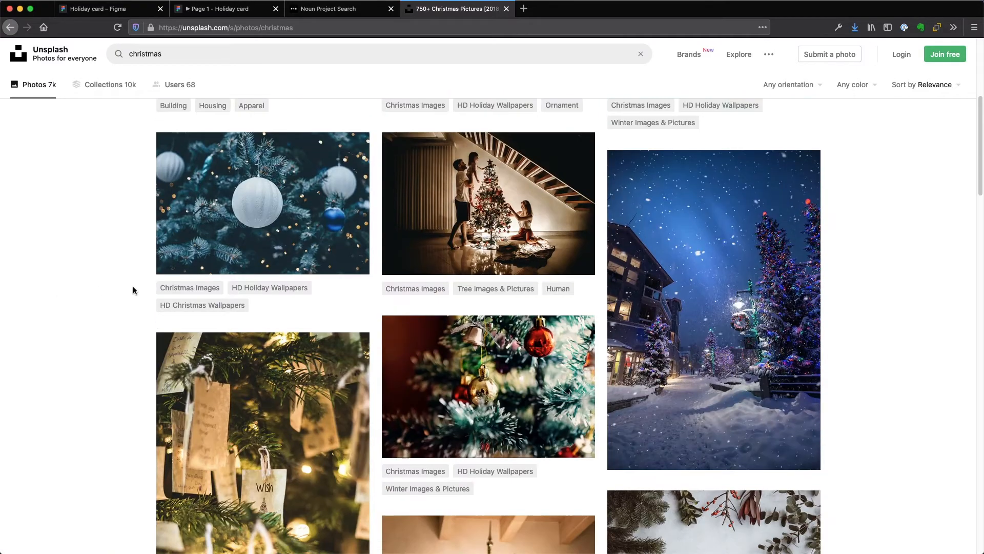
scroll(133, 291, up, 3)
scroll(133, 290, down, 3)
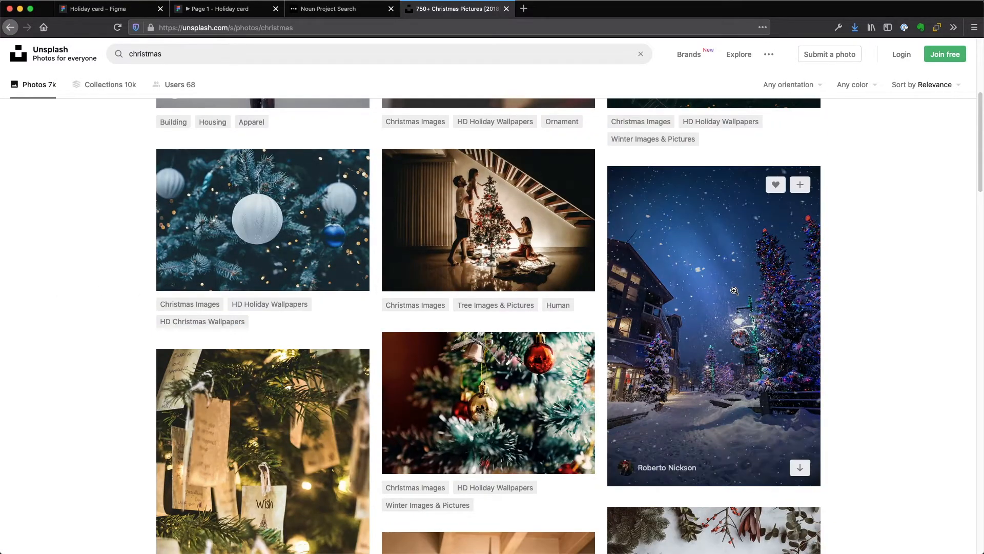
click(732, 290)
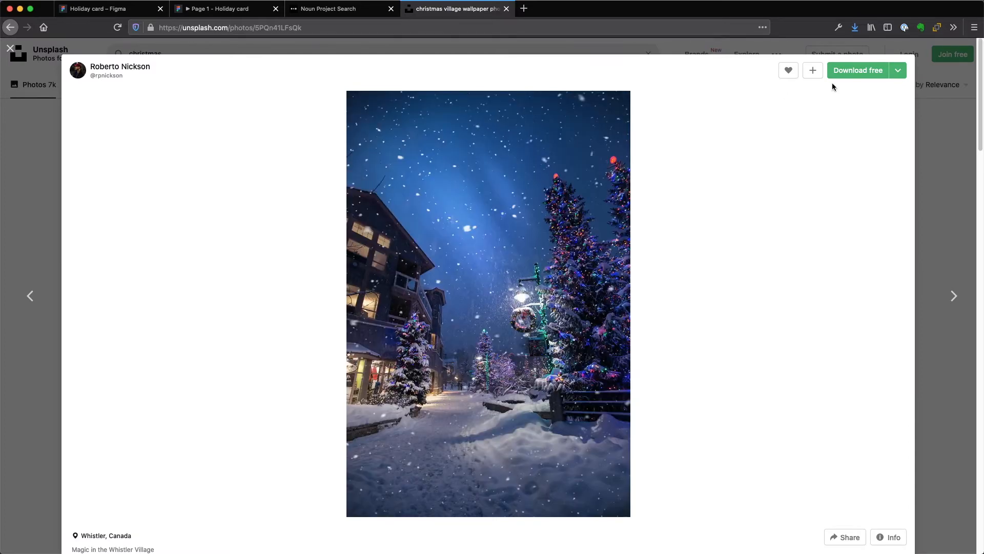
click(544, 235)
right_click(494, 259)
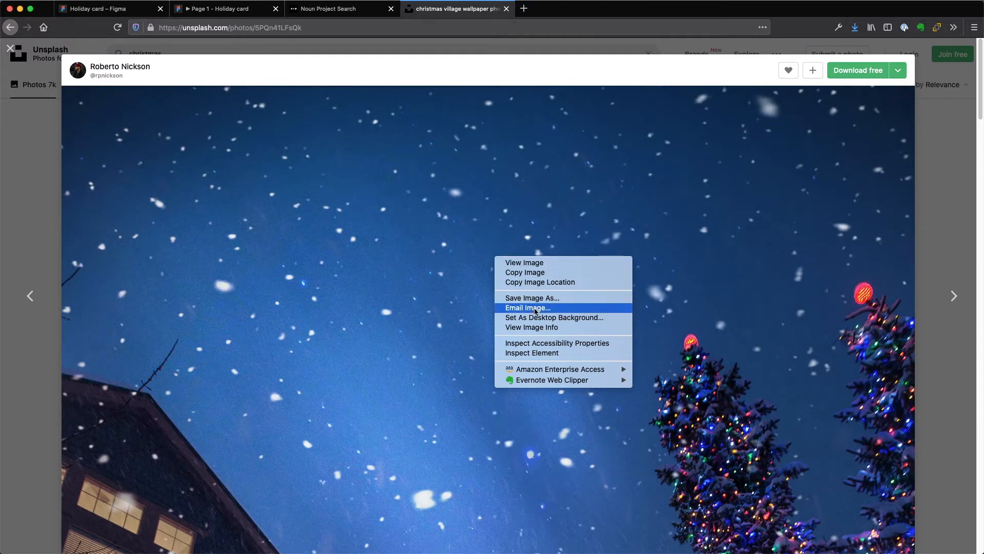
click(539, 272)
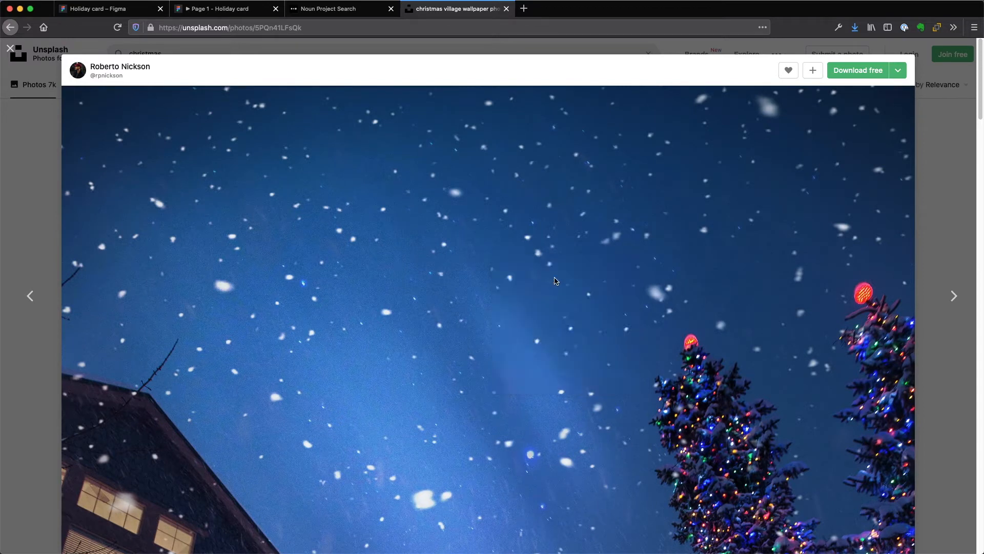
- Return to the Figma file and paste the copied photo onto the new iPhone 8 frame
click(213, 10)
click(99, 10)
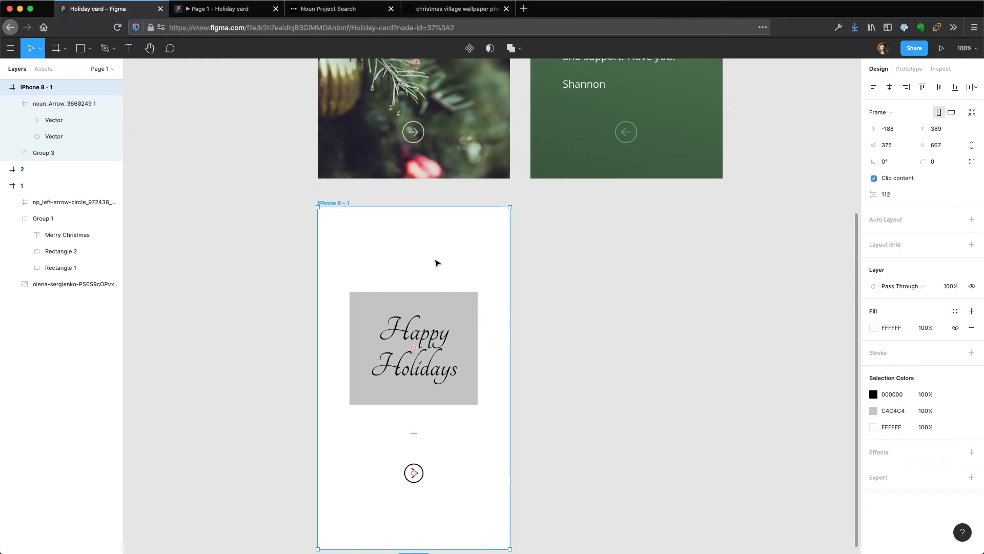
key(Escape)
right_click(415, 243)
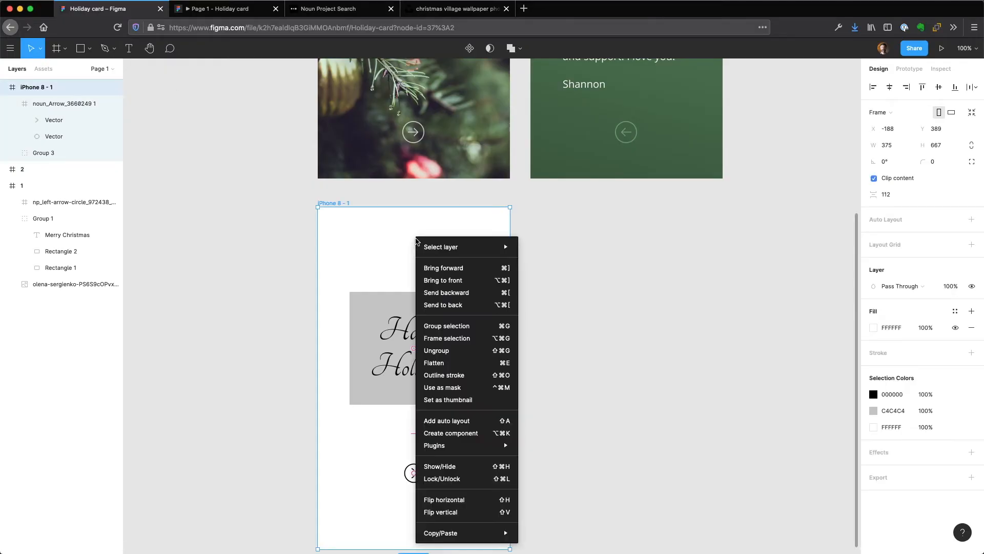
click(377, 249)
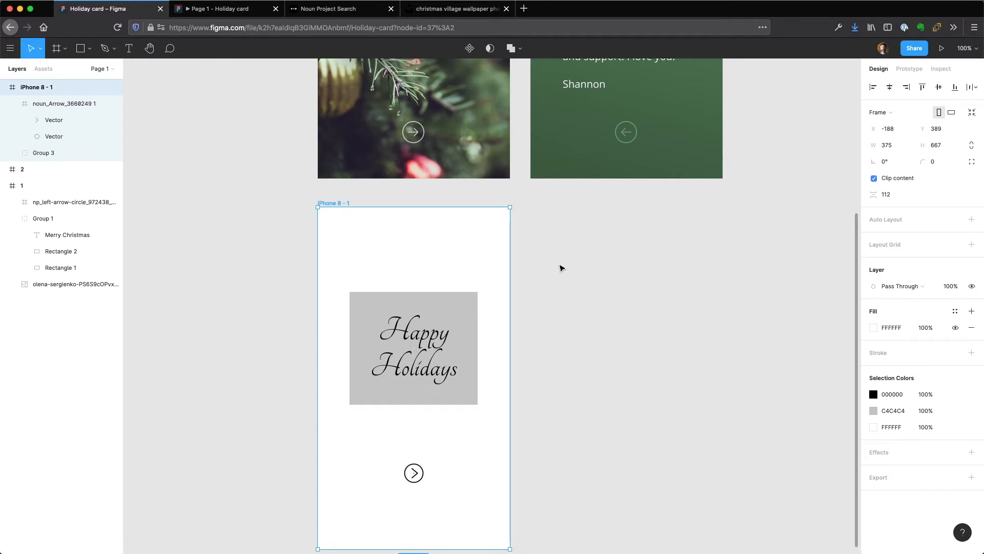
key(super+v)
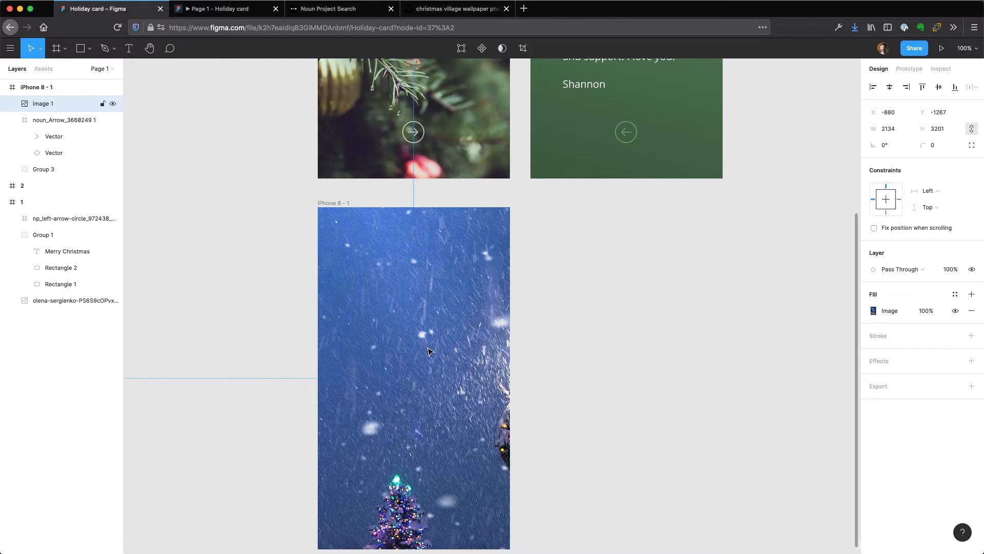
- Scale the pasted photo down to about 783 × 1175 and line it up with the frame's top-left corner
key(minus)
key(minus)
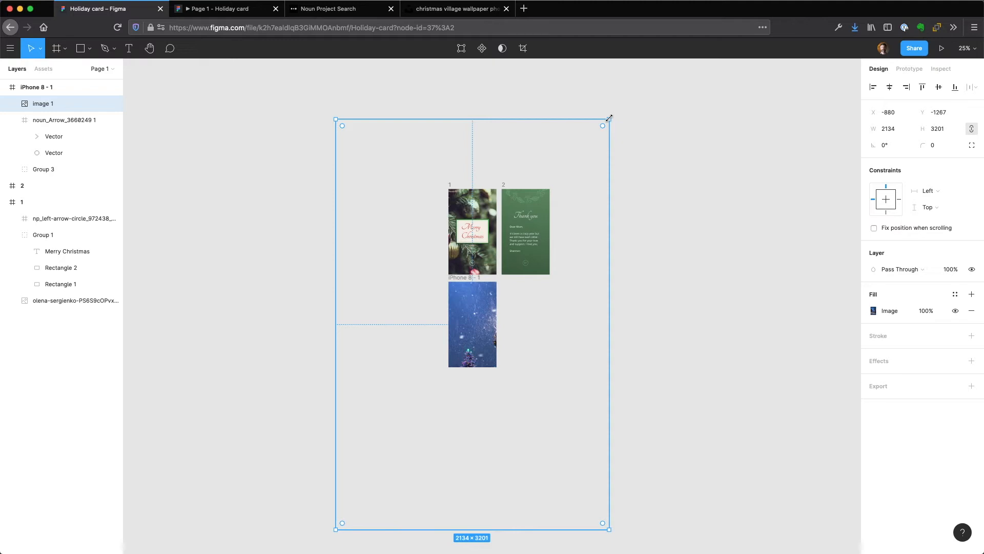
drag(609, 118, 497, 288)
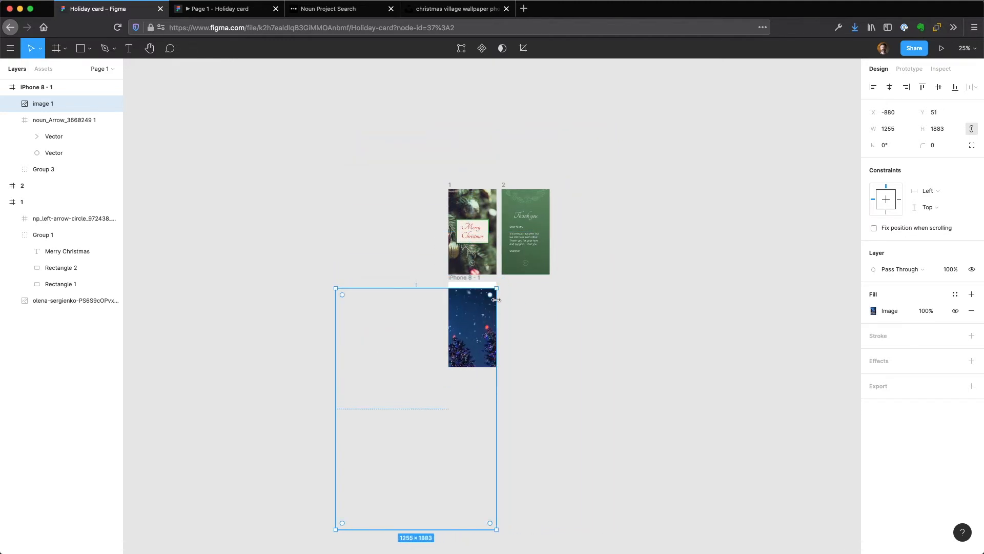
drag(474, 319, 562, 330)
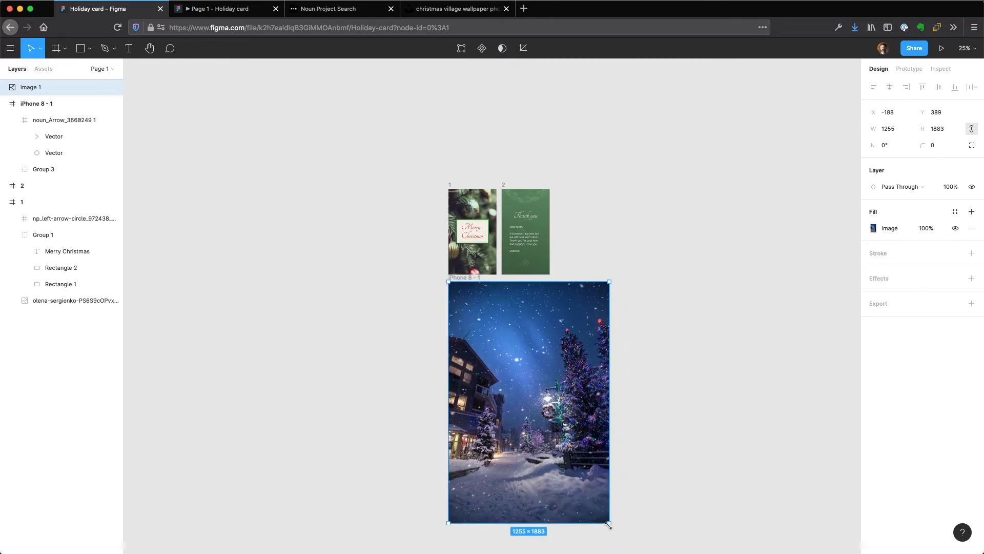
drag(606, 522, 549, 432)
drag(511, 394, 495, 394)
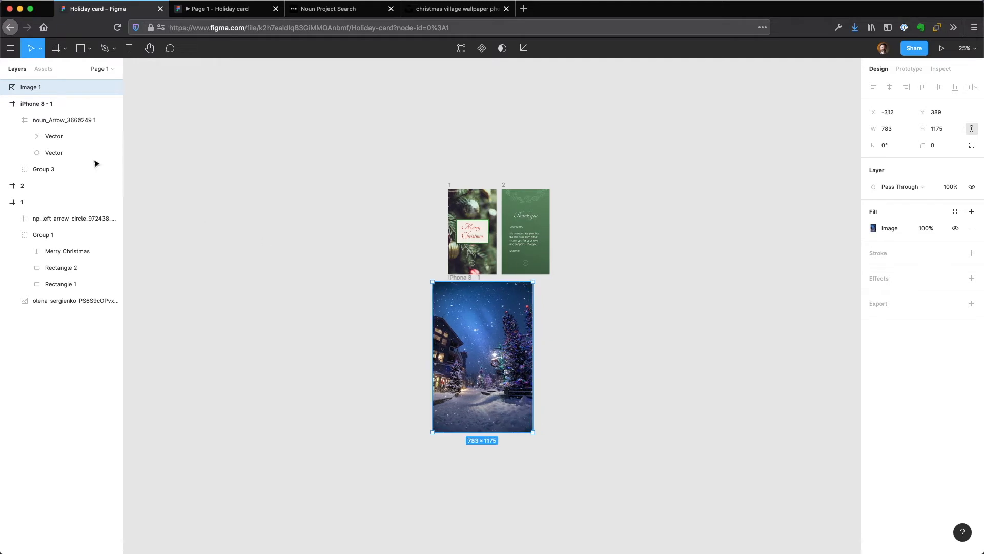
- Move the photo layer into the iPhone 8 - 1 frame and resize it to about 632 × 948
drag(84, 105, 81, 160)
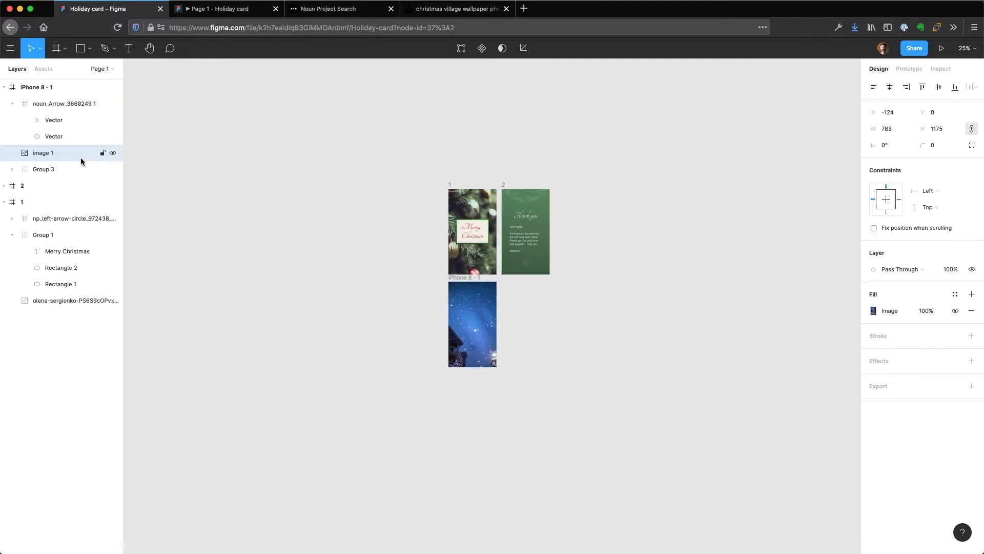
click(11, 104)
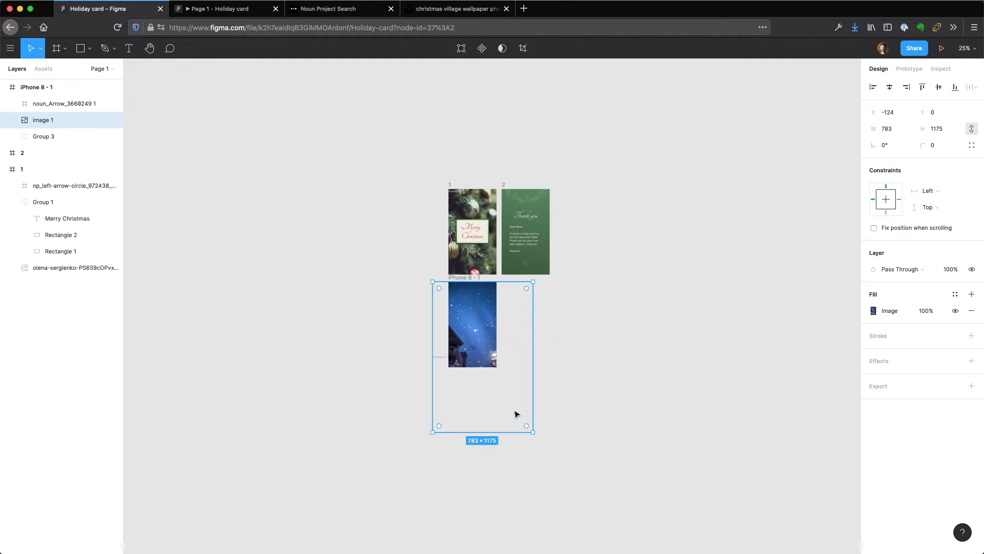
drag(533, 432, 515, 405)
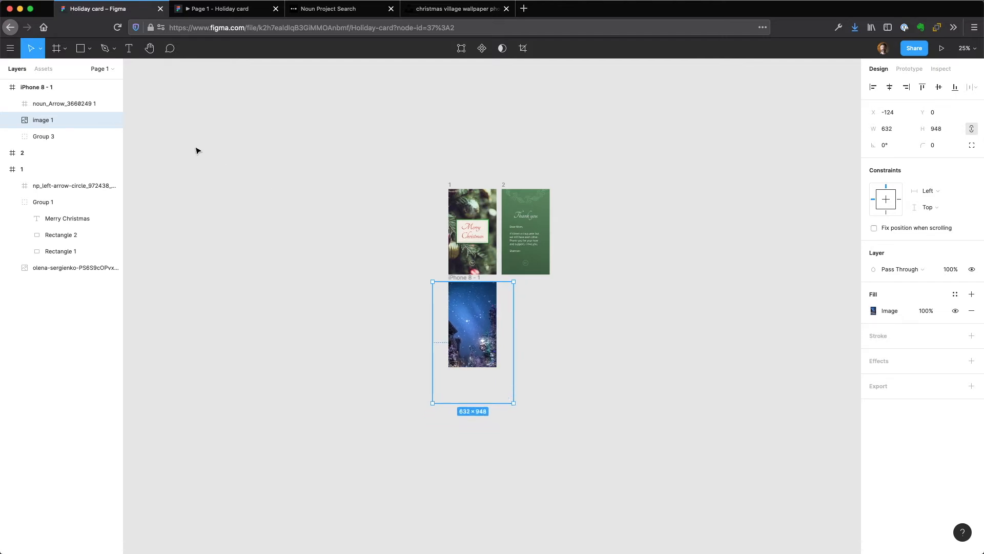
- Reorder the photo layer beneath Group 3 so the card sits above the background
click(64, 135)
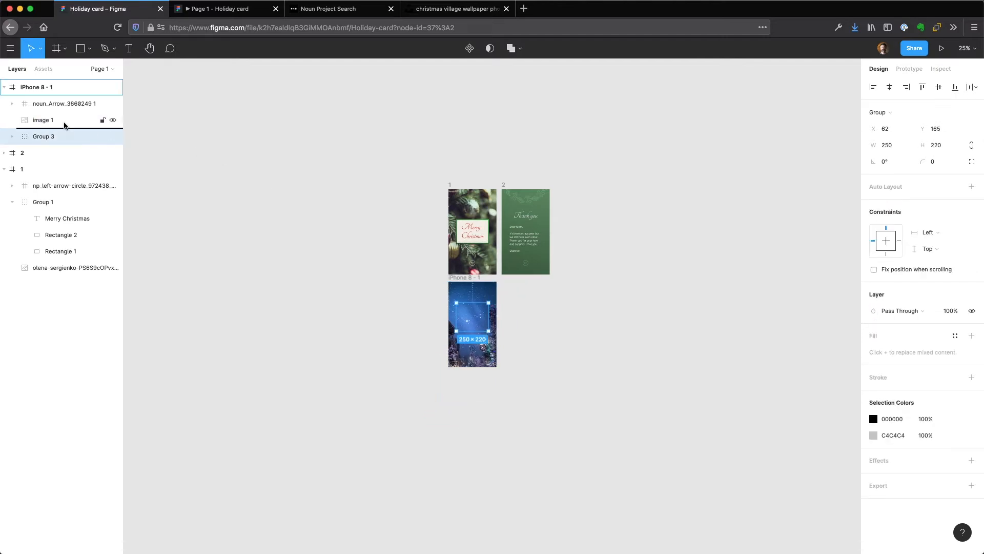
drag(60, 103, 60, 111)
click(599, 320)
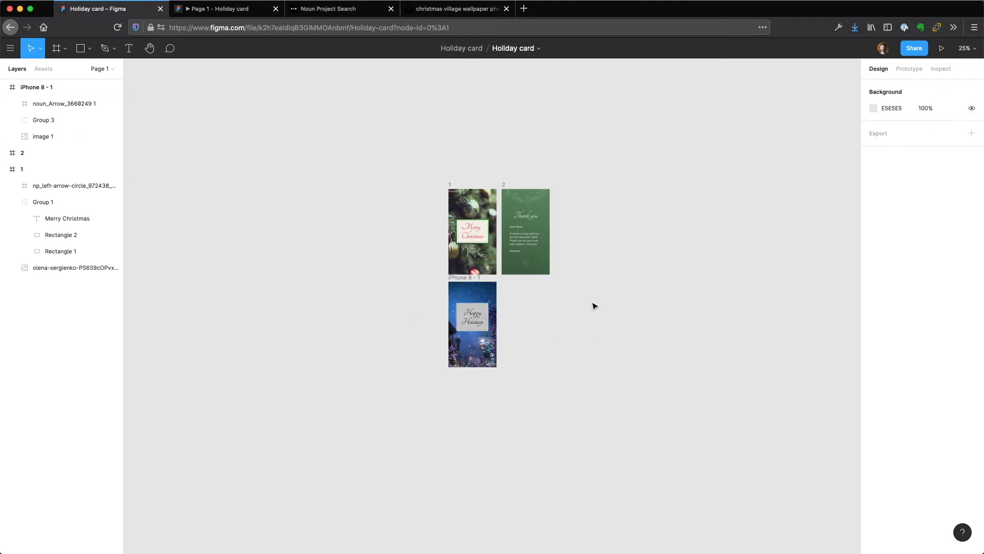
- Zoom to the frame and move the arrow icon up closer beneath the card
click(455, 279)
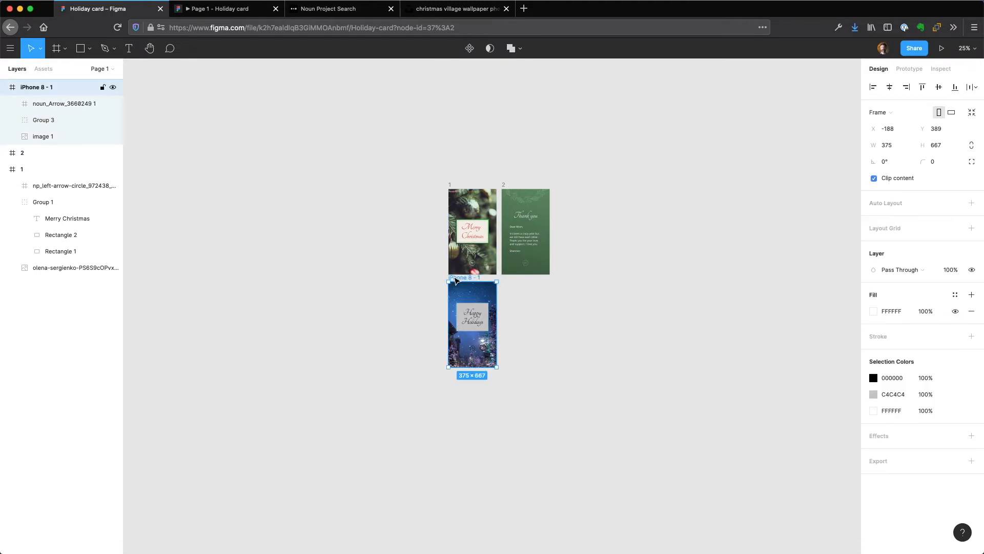
key(shift+2)
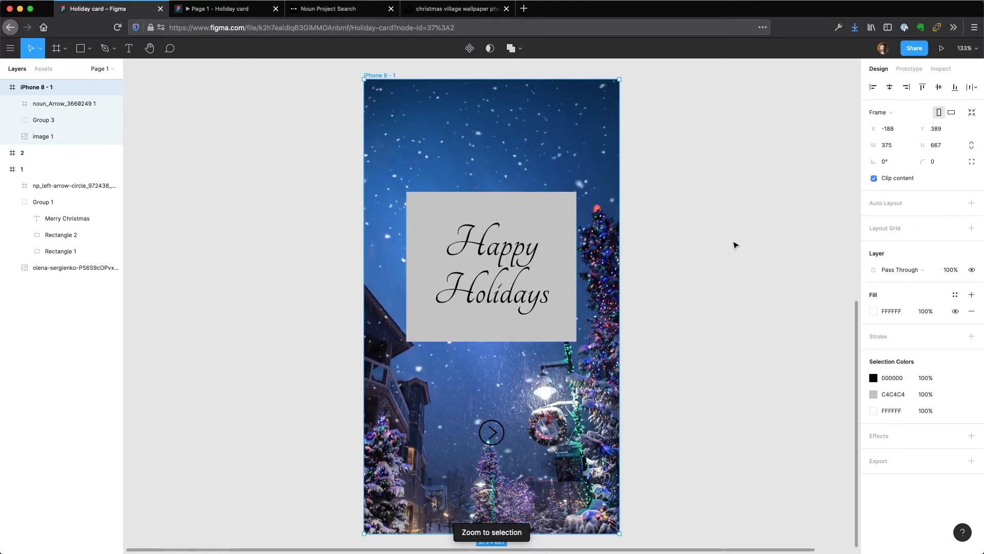
drag(493, 432, 493, 399)
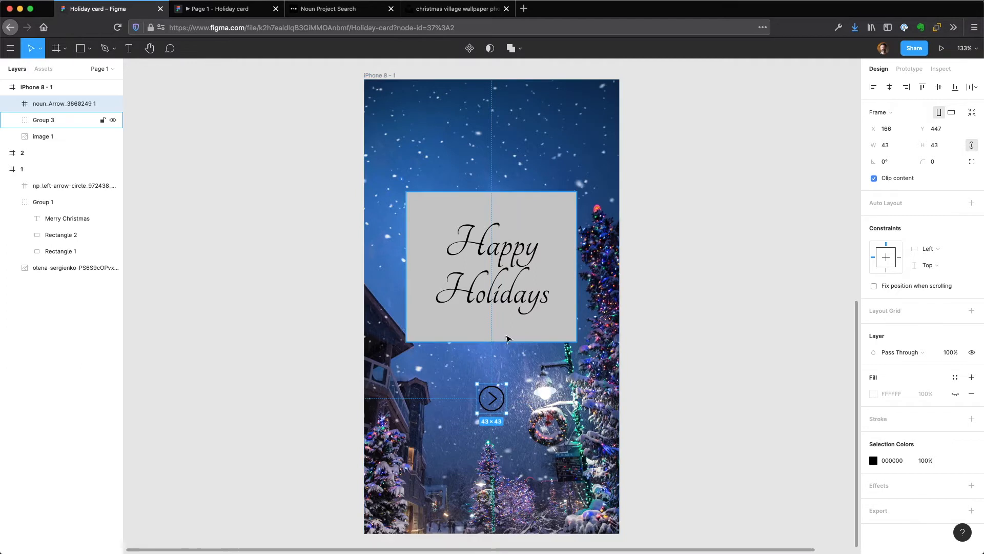
- Change the card rectangle's fill colour to white
click(509, 315)
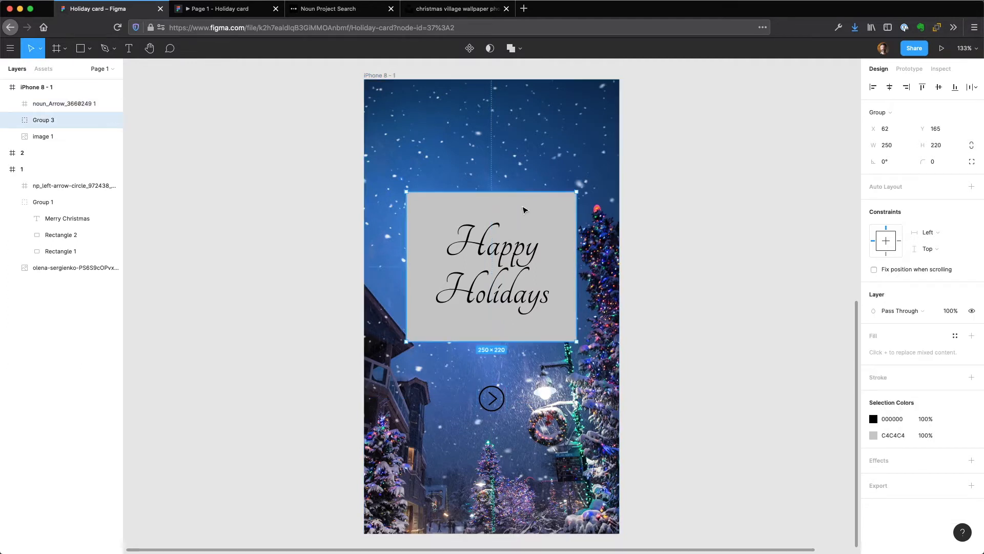
double_click(524, 208)
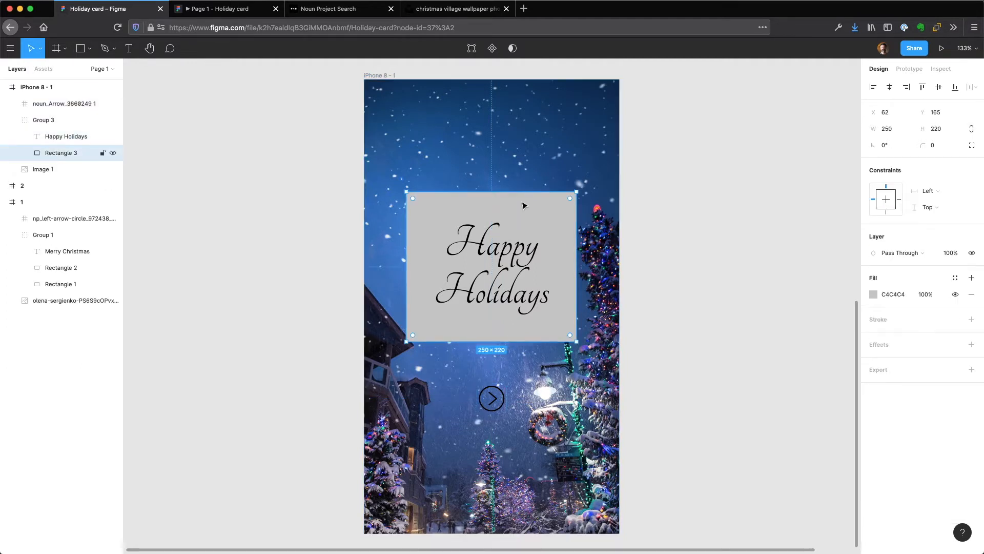
click(875, 294)
drag(763, 315, 704, 263)
click(712, 187)
- Recolour the Happy Holidays text with blue 2C6CB6 sampled from the photo using the eyedropper
double_click(501, 262)
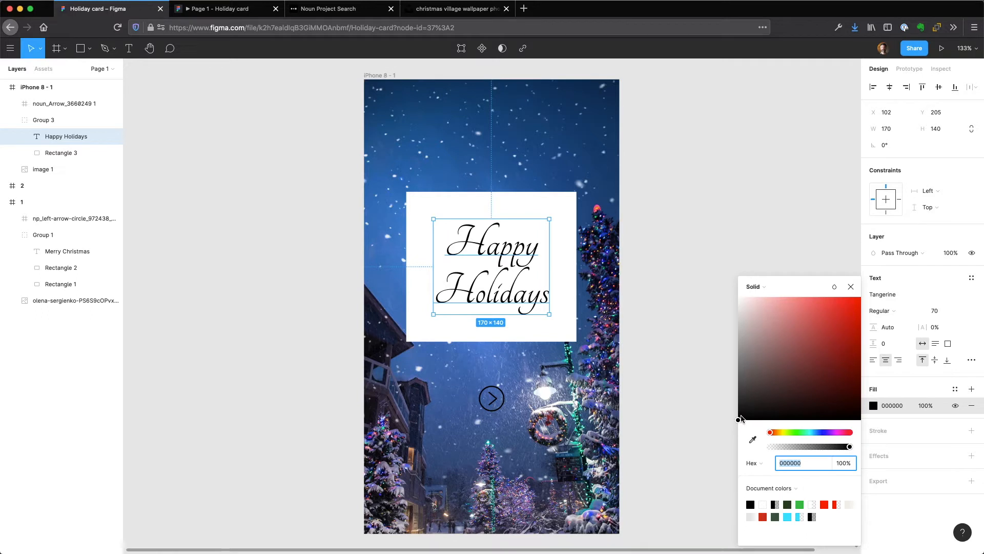
click(752, 440)
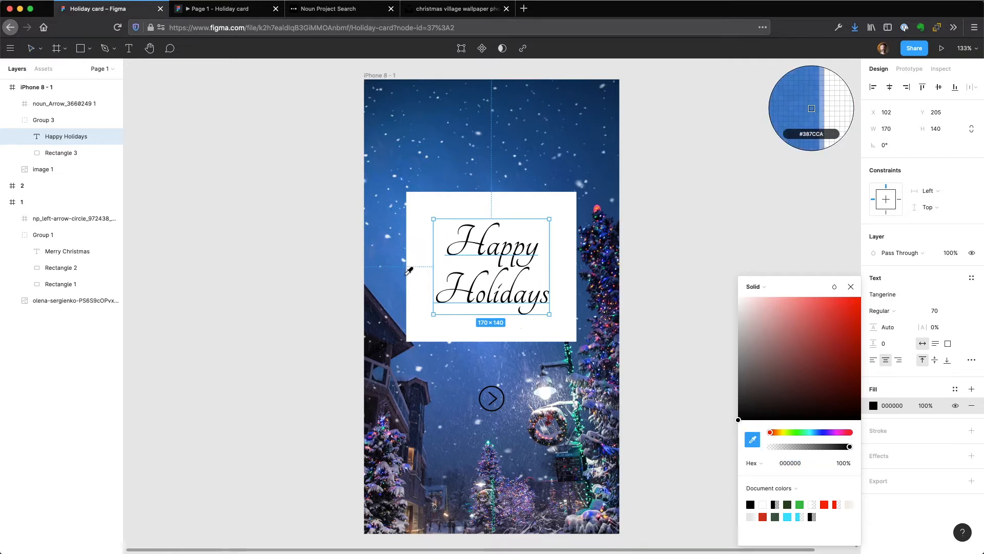
click(402, 267)
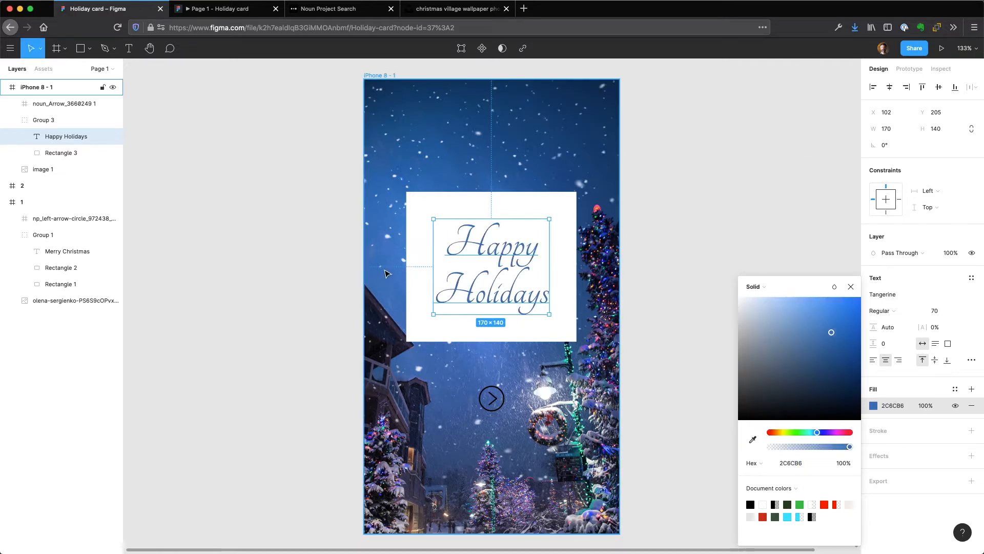
click(709, 147)
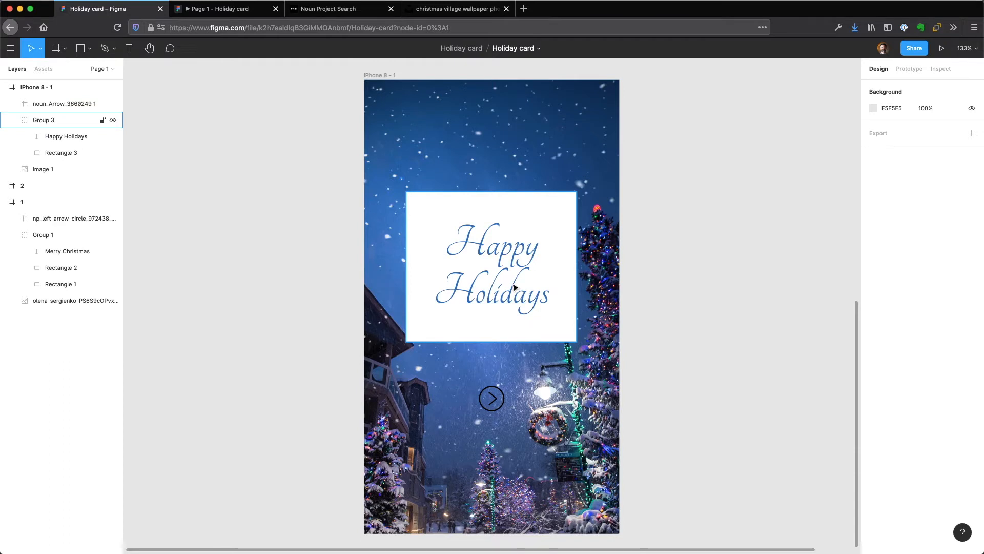
- Add a drop shadow effect to the white card rectangle
double_click(484, 294)
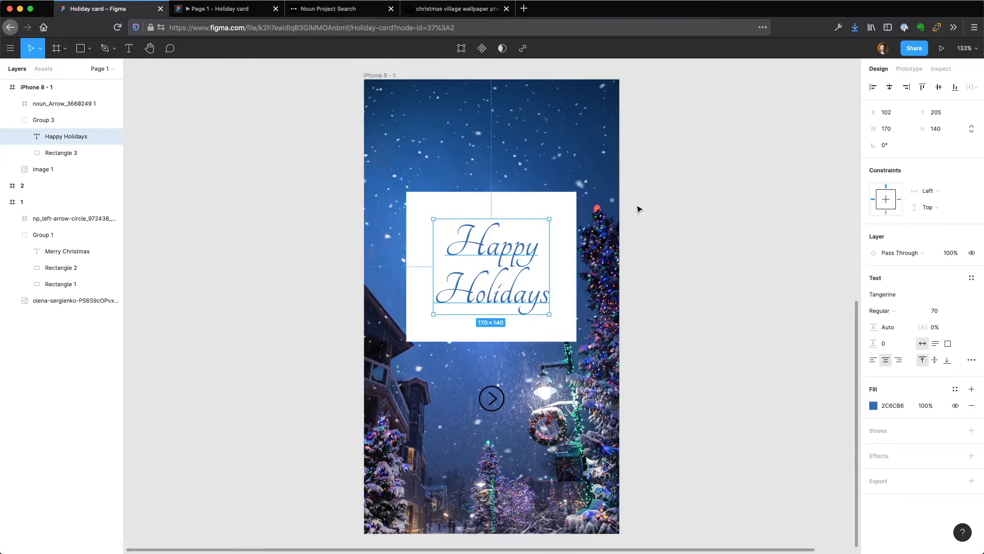
click(594, 195)
click(564, 205)
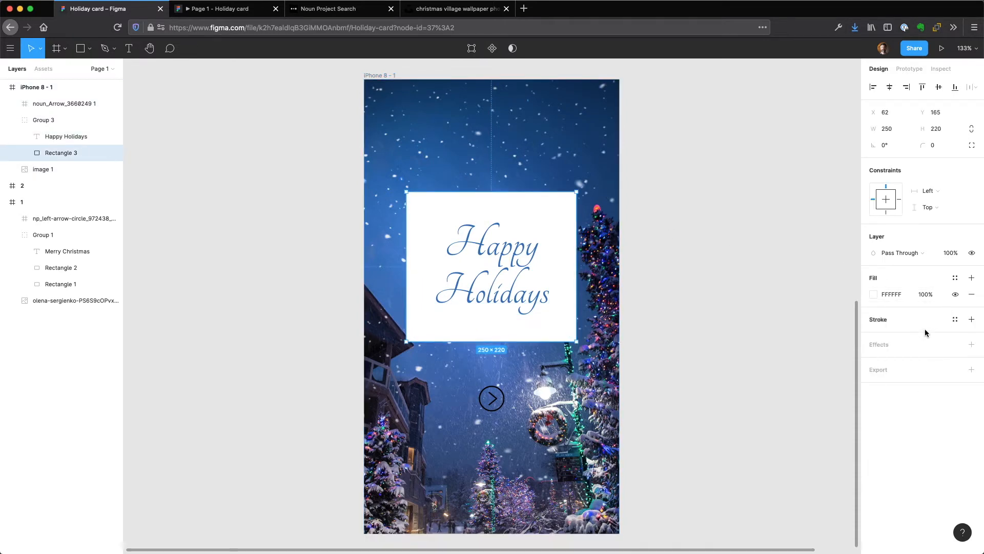
click(972, 345)
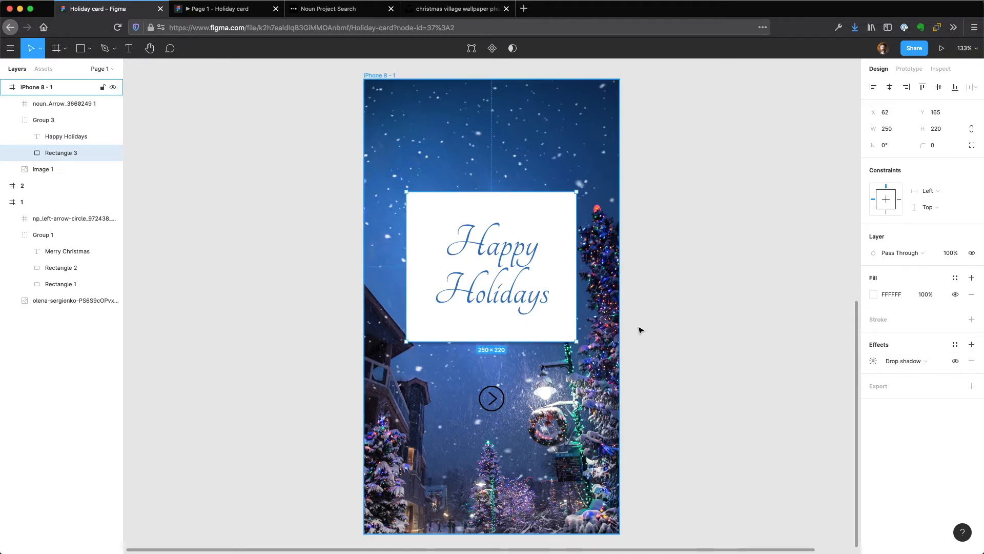
- Add a second drop shadow to the card rectangle with Y offset 0 and blur 30
click(971, 345)
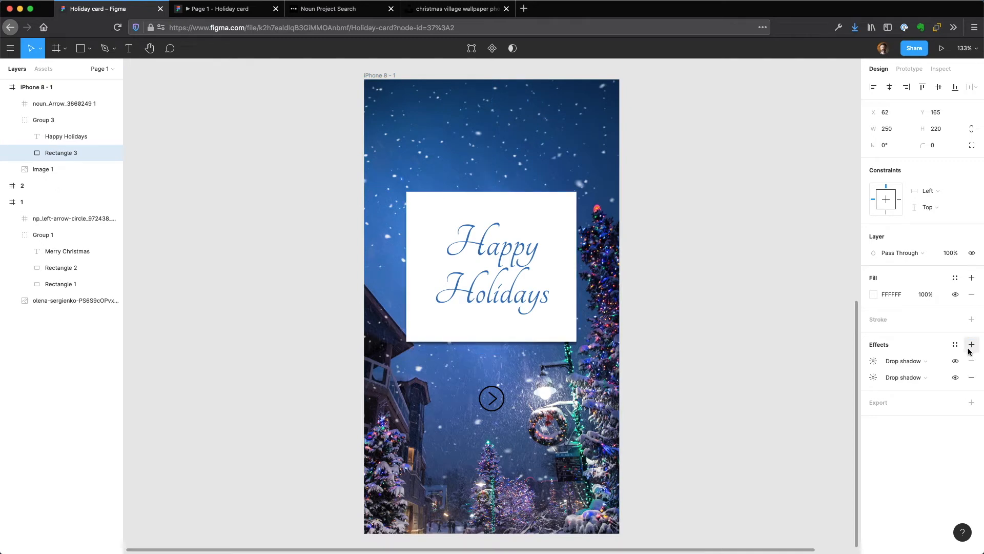
click(872, 378)
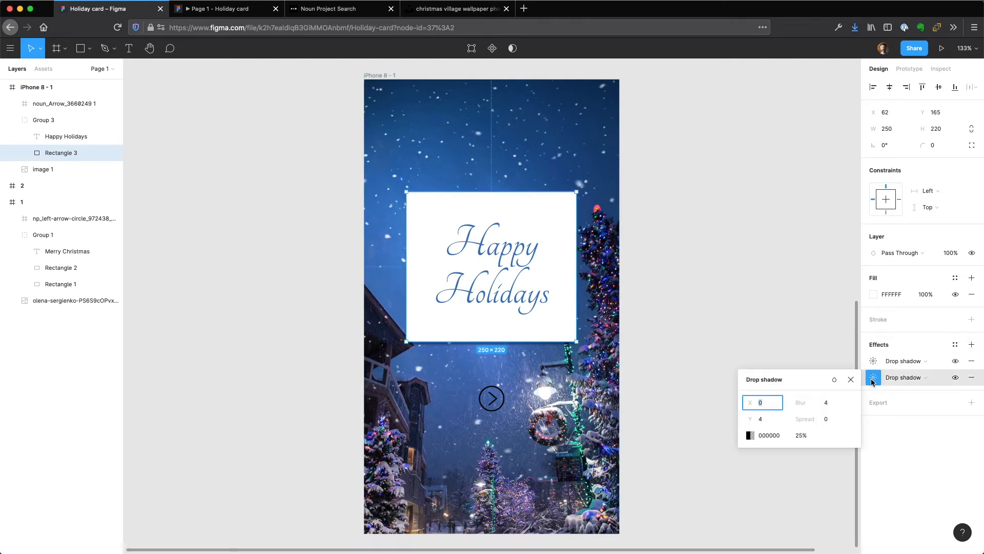
click(759, 420)
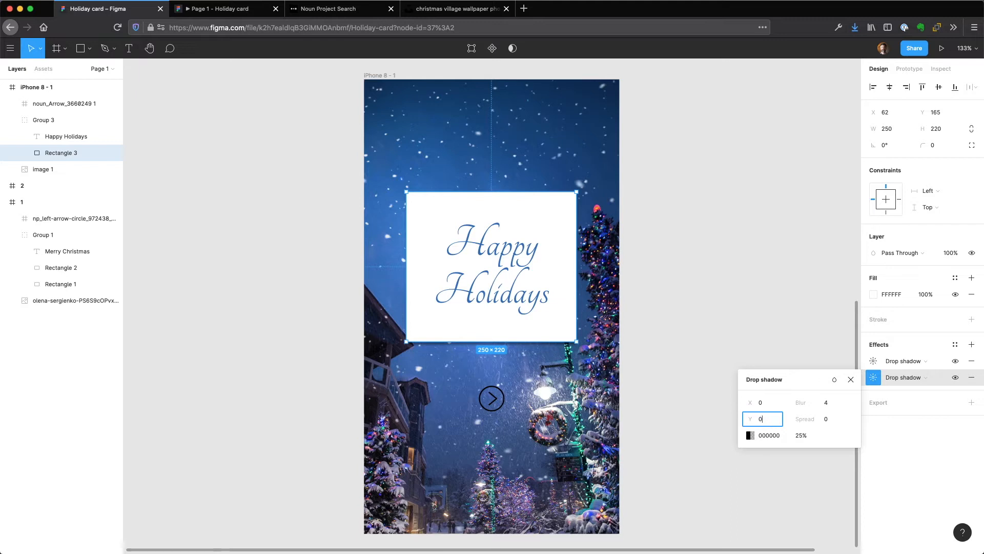
key(Tab)
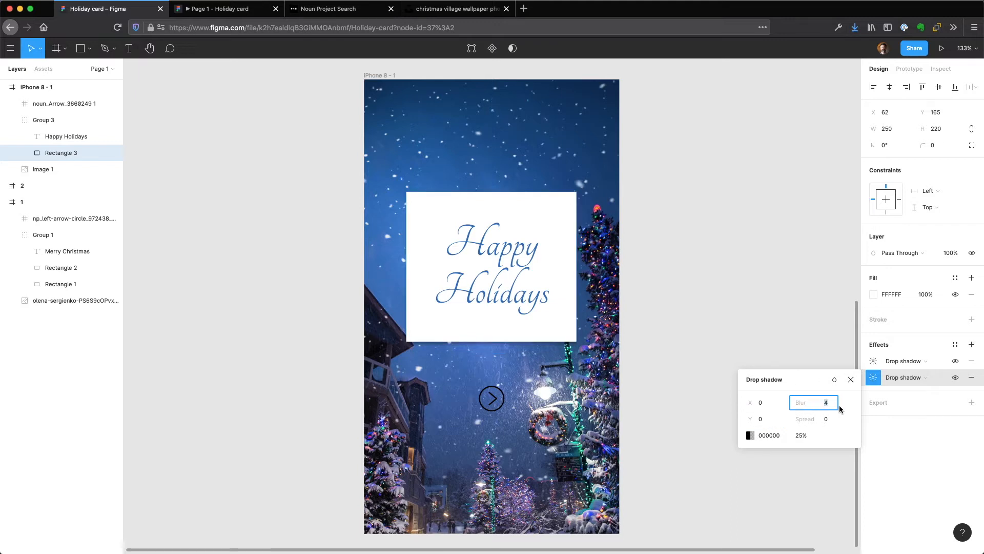
text(30)
key(Tab)
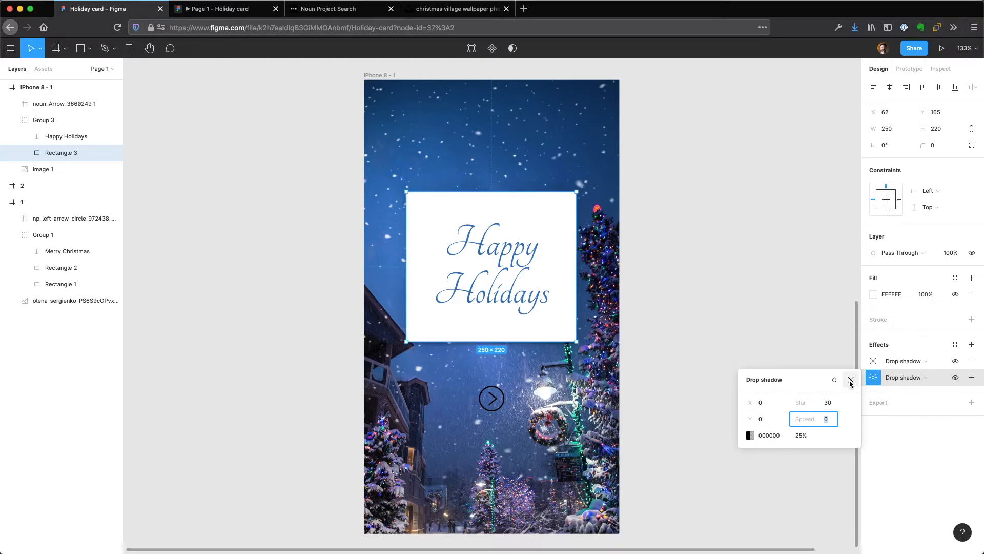
- Toggle the second drop shadow's visibility to compare the card with and without it
click(955, 378)
click(955, 378)
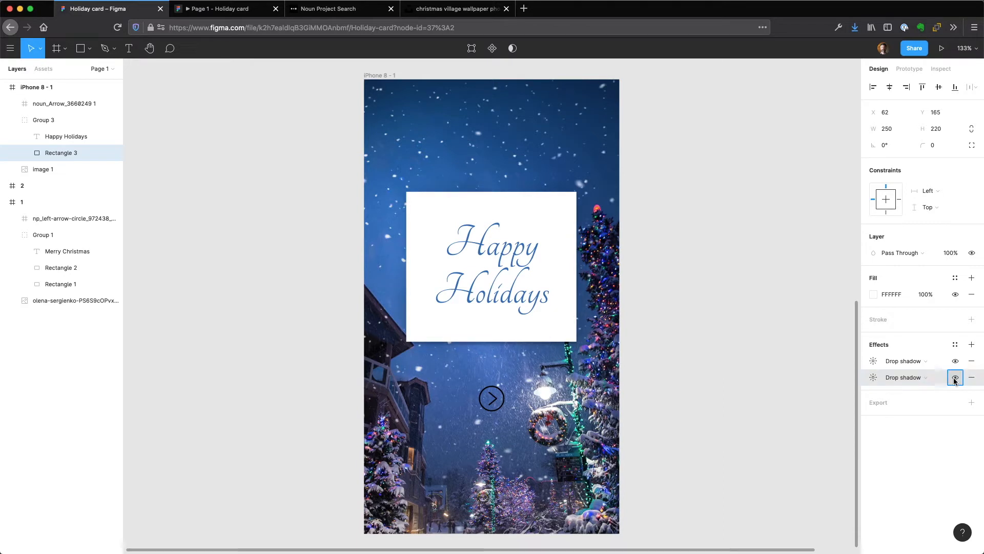
click(955, 378)
click(955, 378)
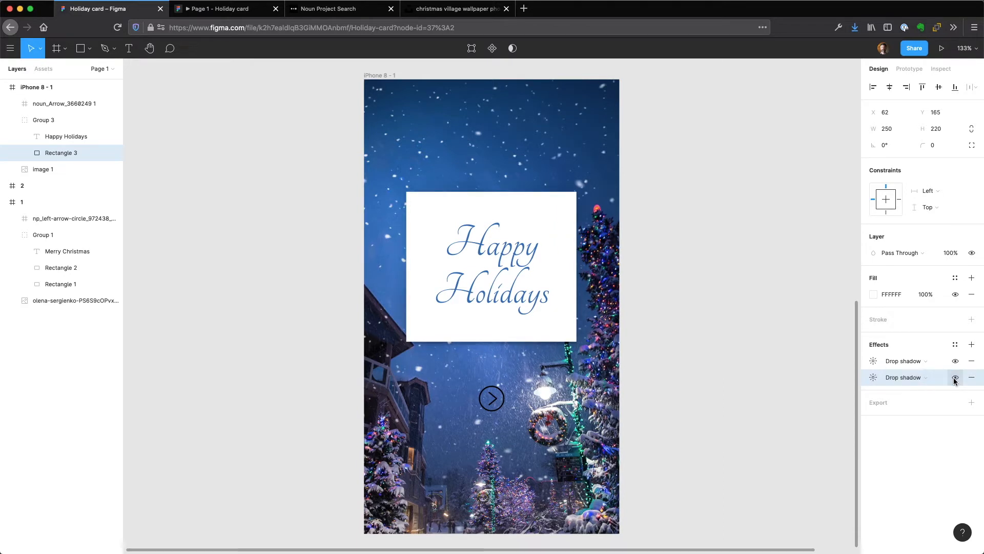
- Set the second drop shadow's blur to 50 and its opacity to 40%
click(873, 378)
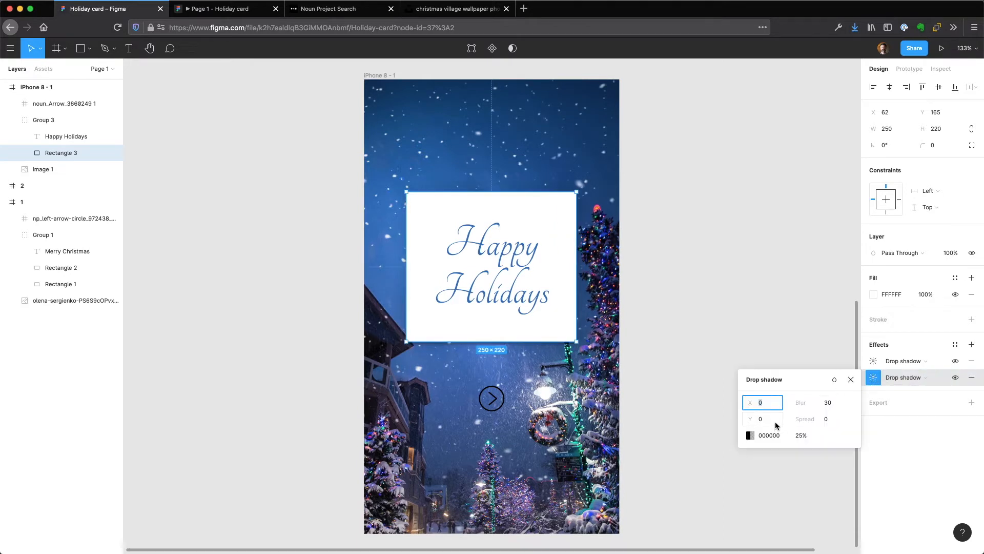
click(802, 435)
text(80)
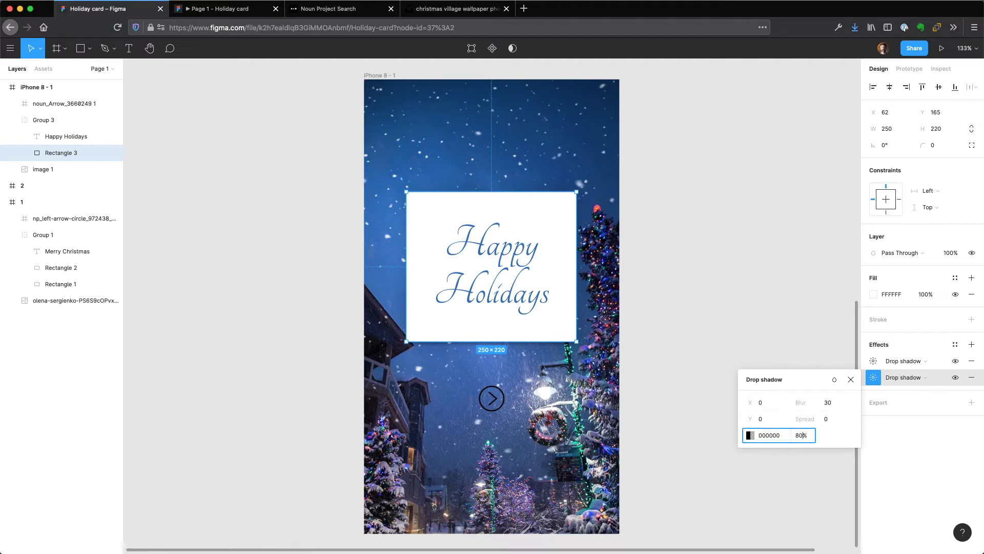
key(Return)
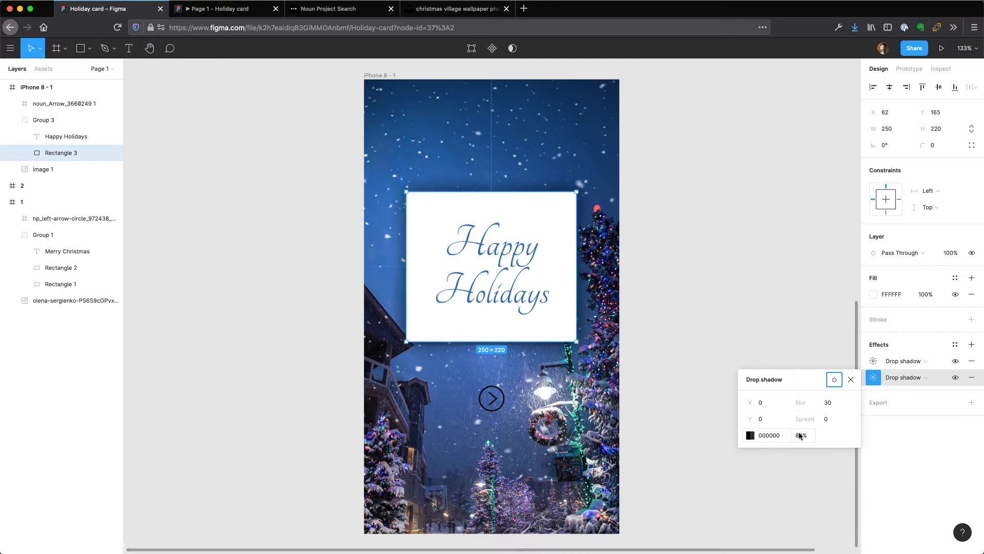
click(829, 402)
text(50)
key(Return)
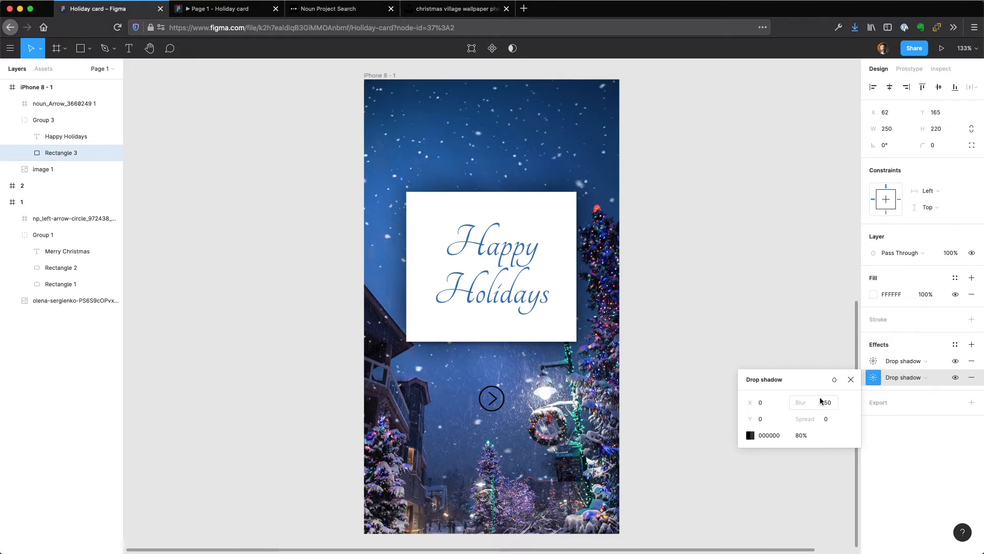
click(800, 436)
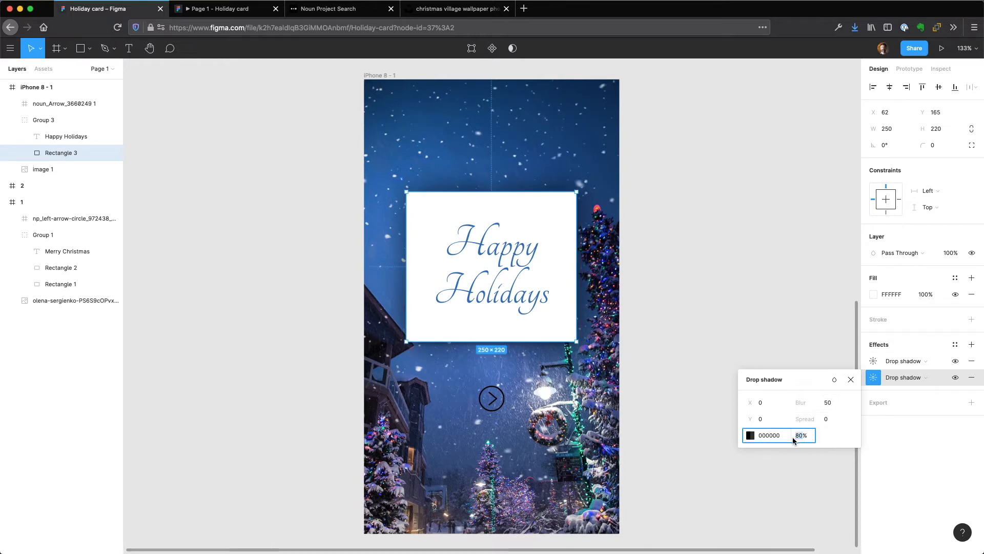
text(40)
key(Return)
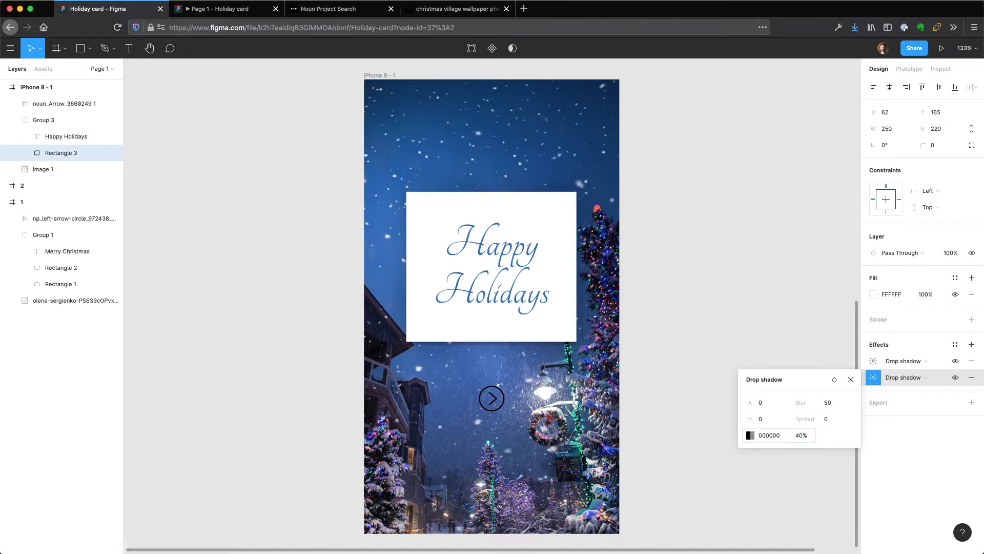
- Reselect the card rectangle and switch the second drop shadow off and on again to compare the effect
click(786, 304)
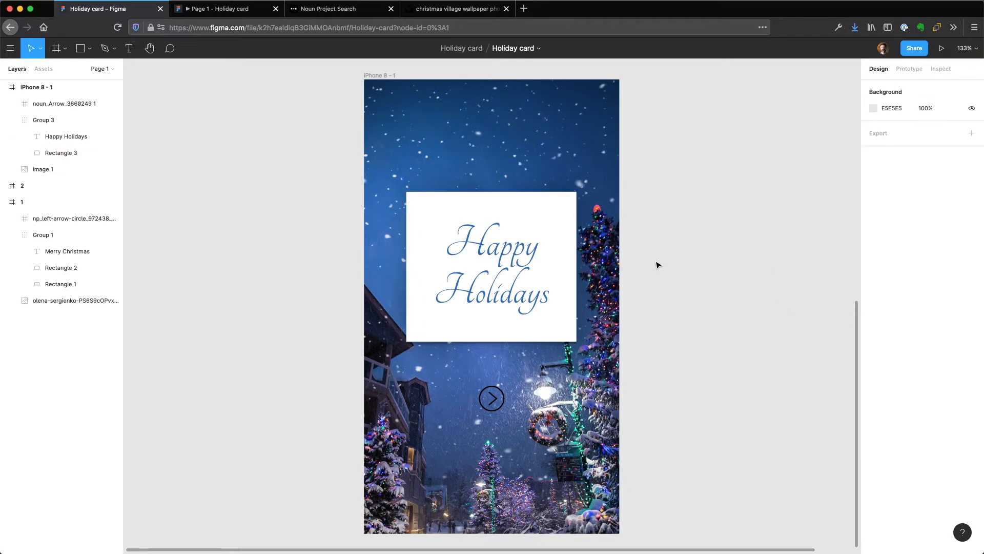
click(428, 303)
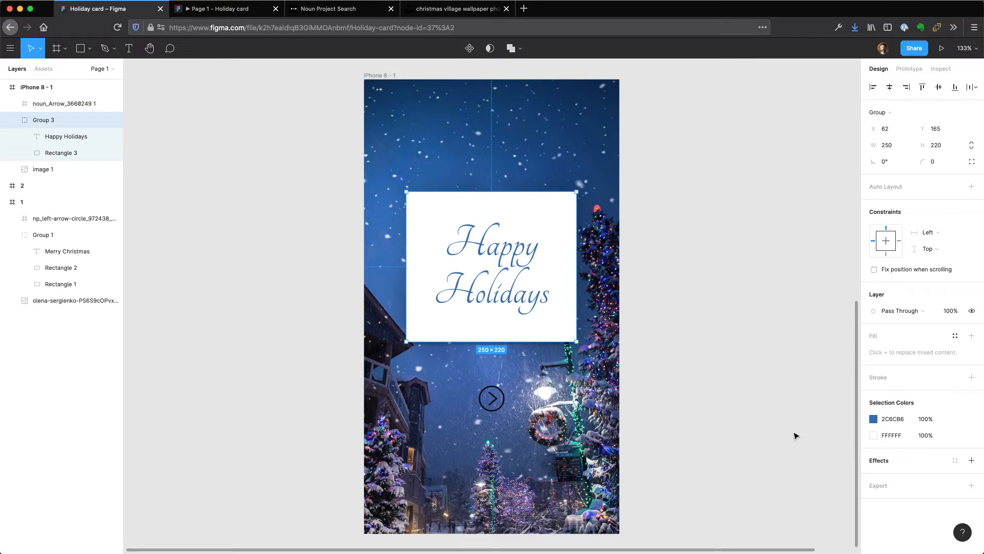
double_click(533, 334)
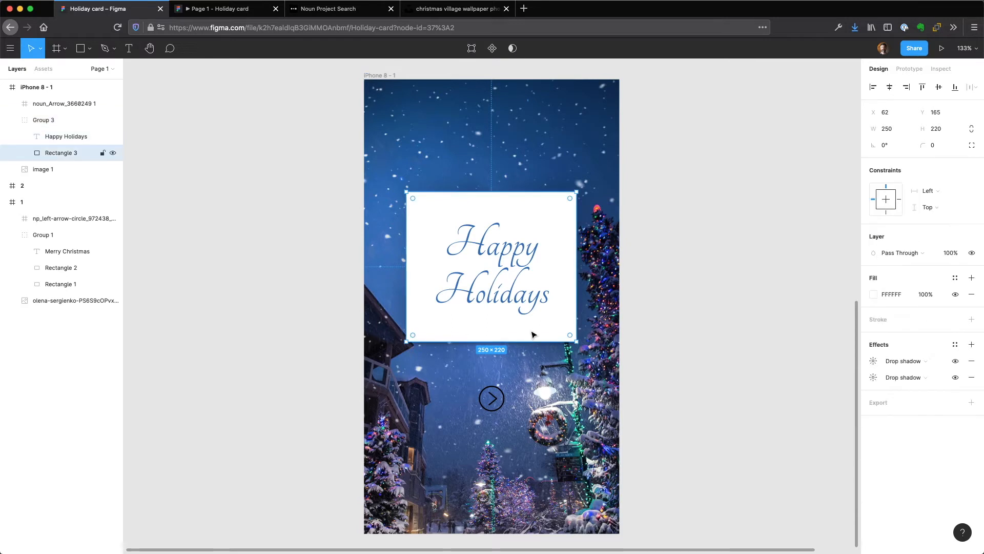
click(955, 378)
click(954, 377)
click(954, 377)
click(746, 269)
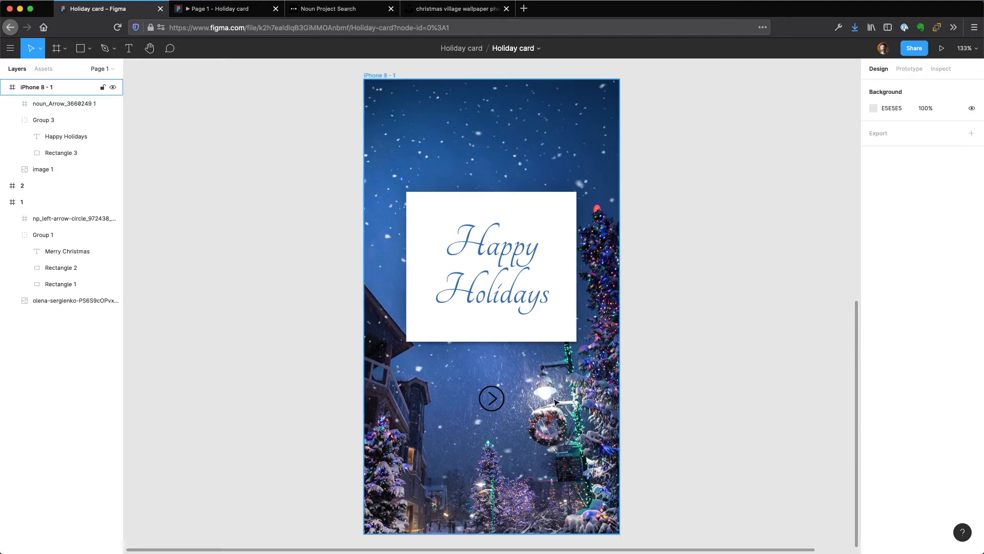
- Recolour the arrow icon white by changing its selection colour to FFFFFF
click(489, 402)
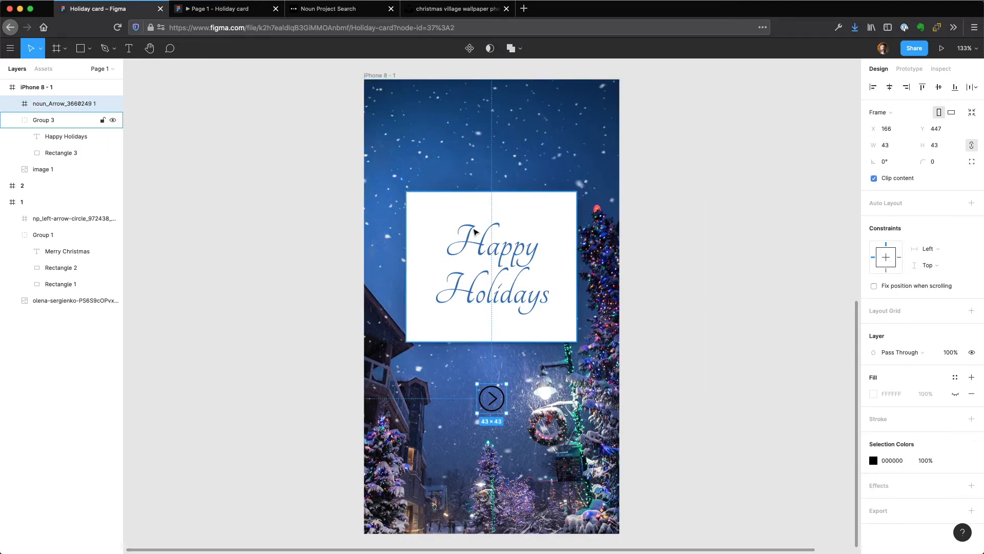
click(13, 103)
click(44, 123)
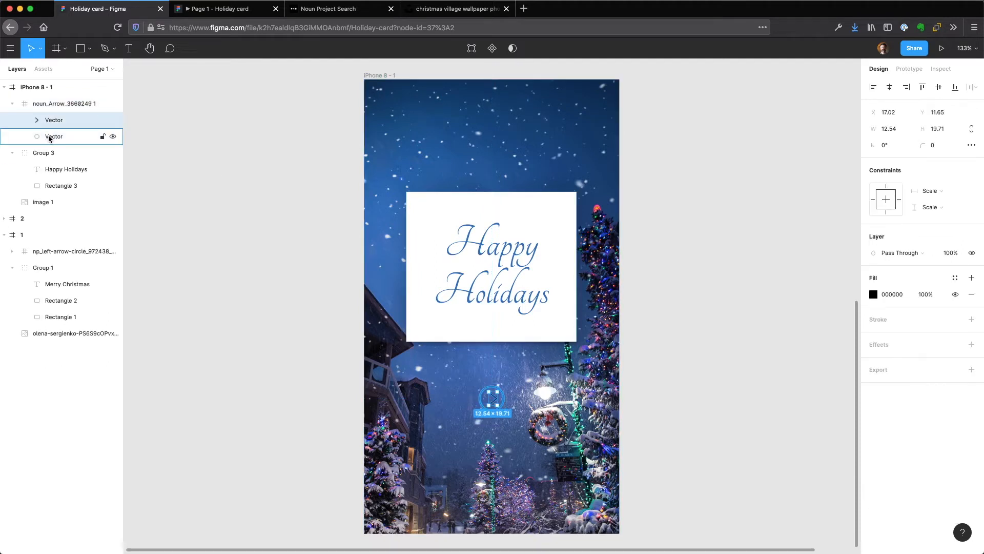
click(50, 134)
click(53, 105)
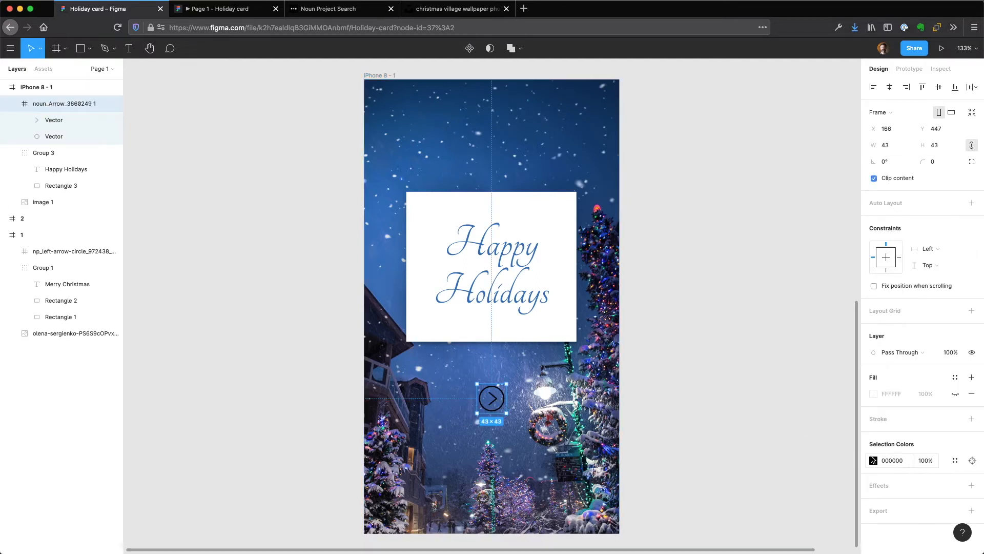
click(873, 460)
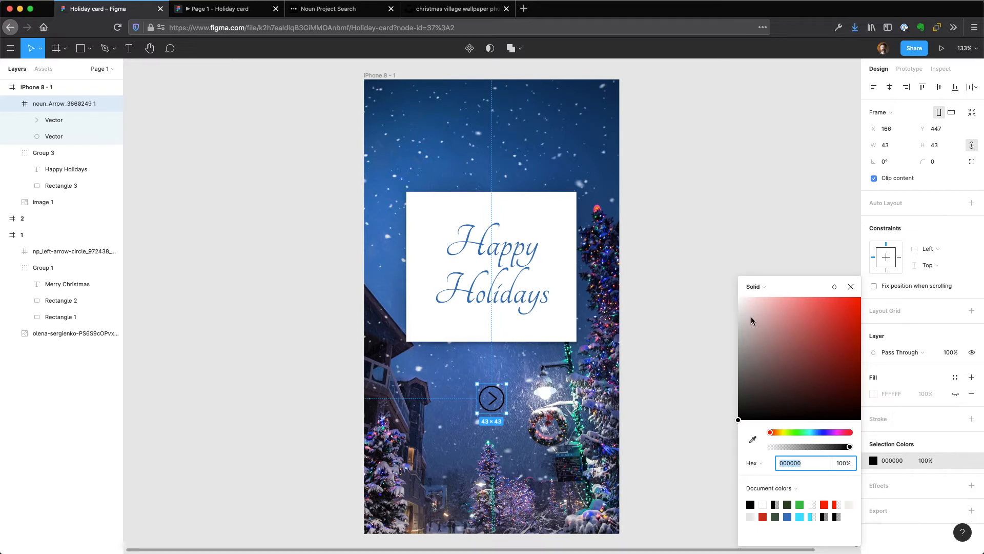
drag(745, 310, 724, 280)
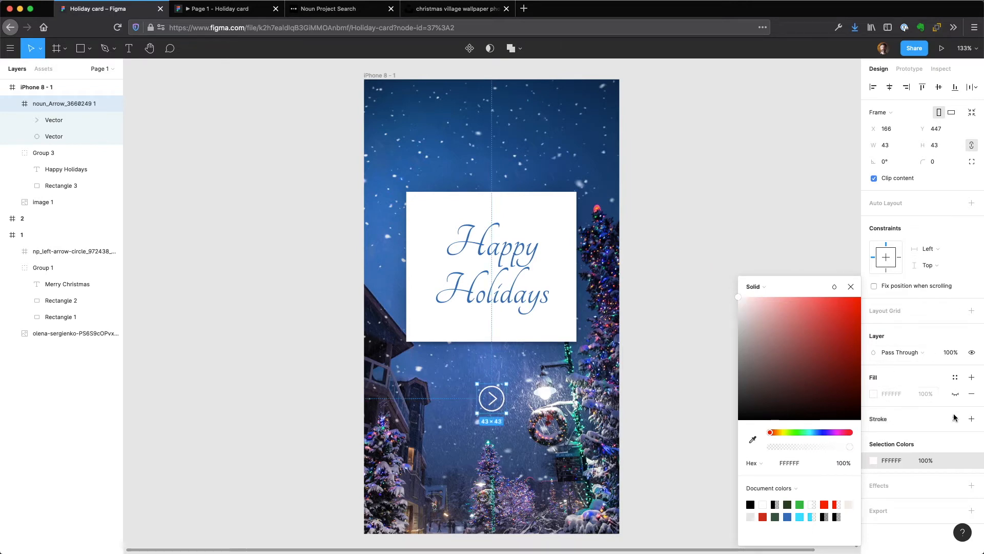
click(851, 287)
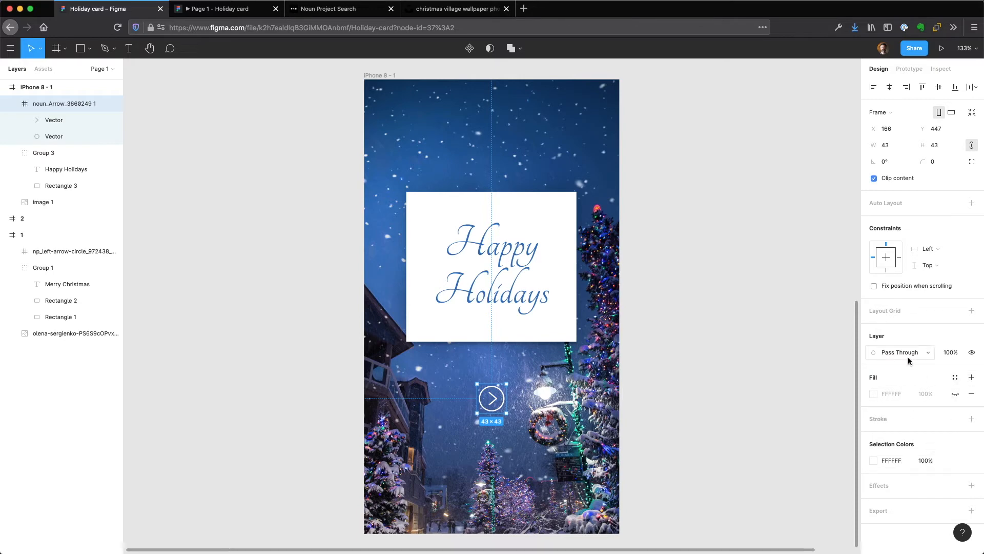
- Set the arrow icon's layer opacity to 80%
click(950, 353)
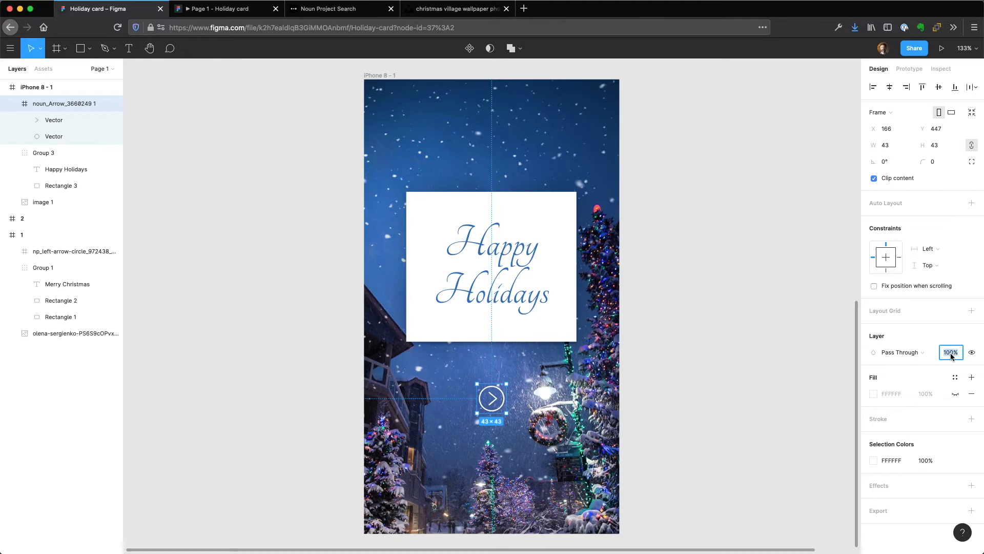
click(952, 354)
drag(952, 355, 944, 355)
text(50)
key(Tab)
click(942, 356)
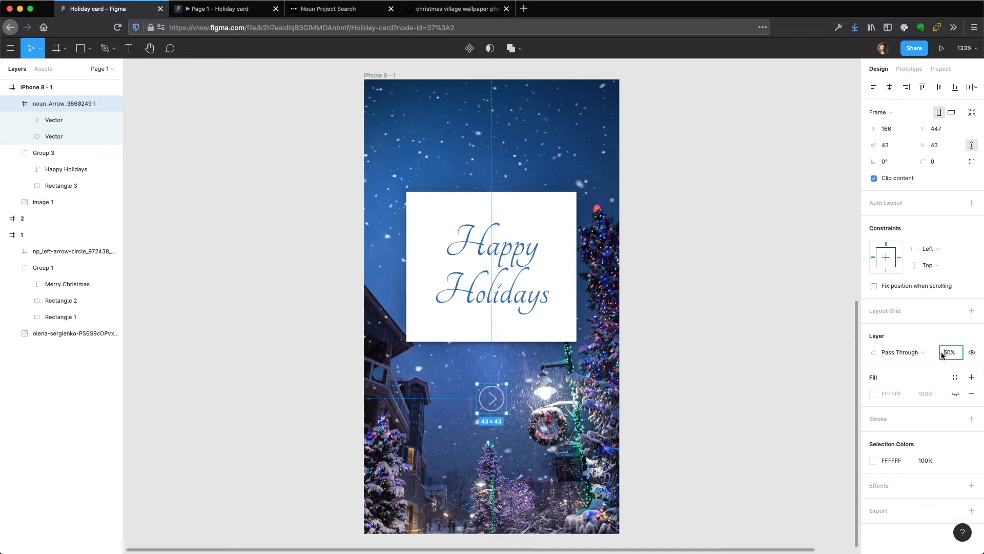
text(8)
key(Tab)
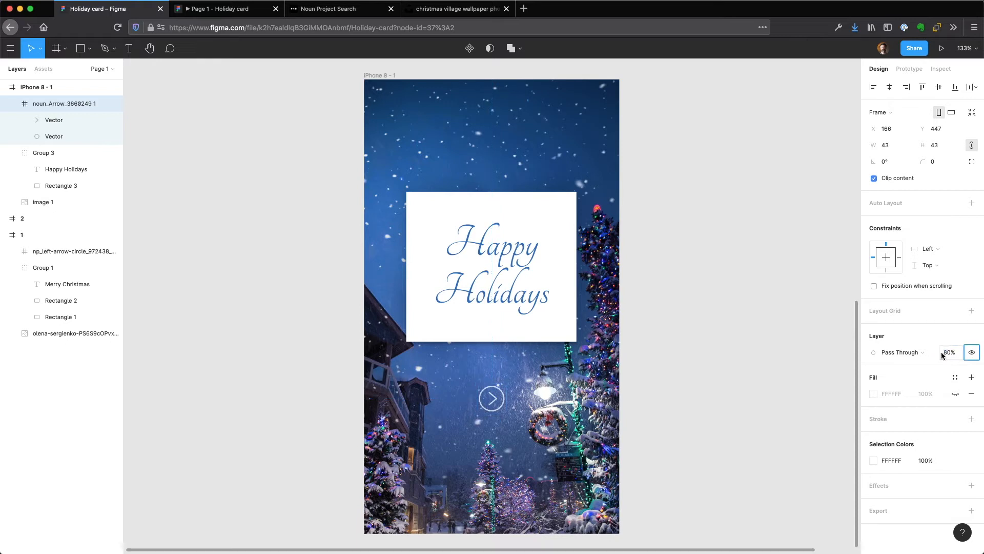
click(704, 339)
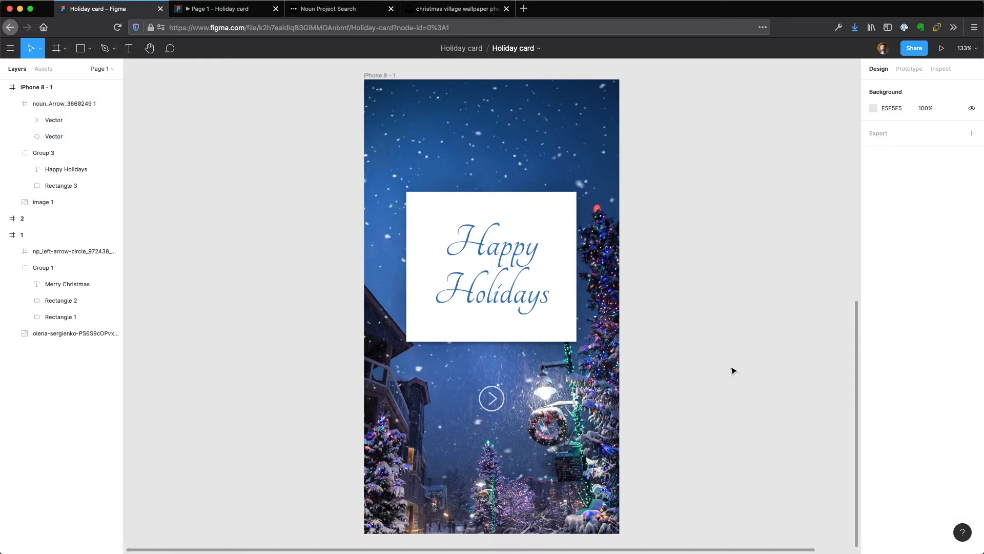
- Add a 4 px inside stroke to the card rectangle, coloured blue 356AA7 sampled from the photo with the eyedropper
click(476, 316)
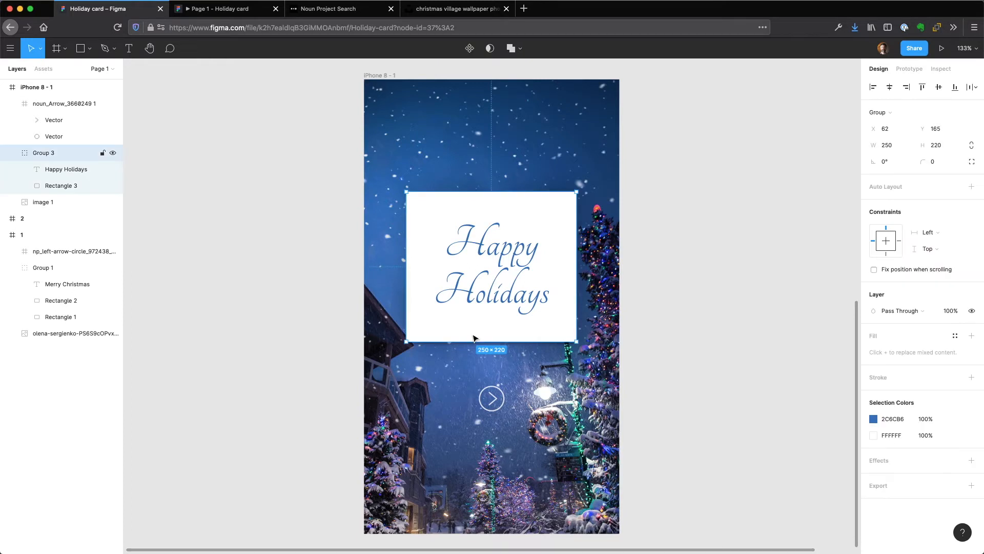
double_click(473, 338)
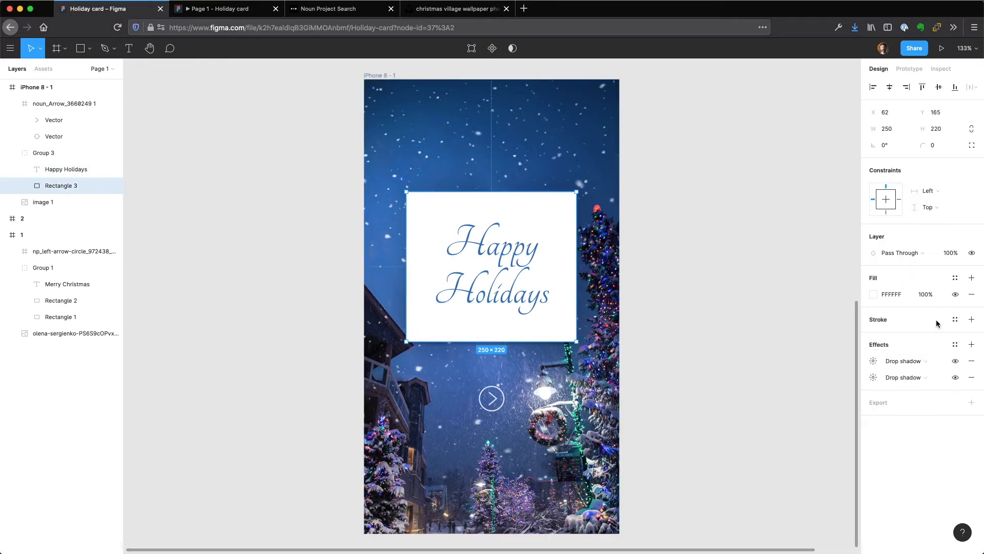
click(971, 319)
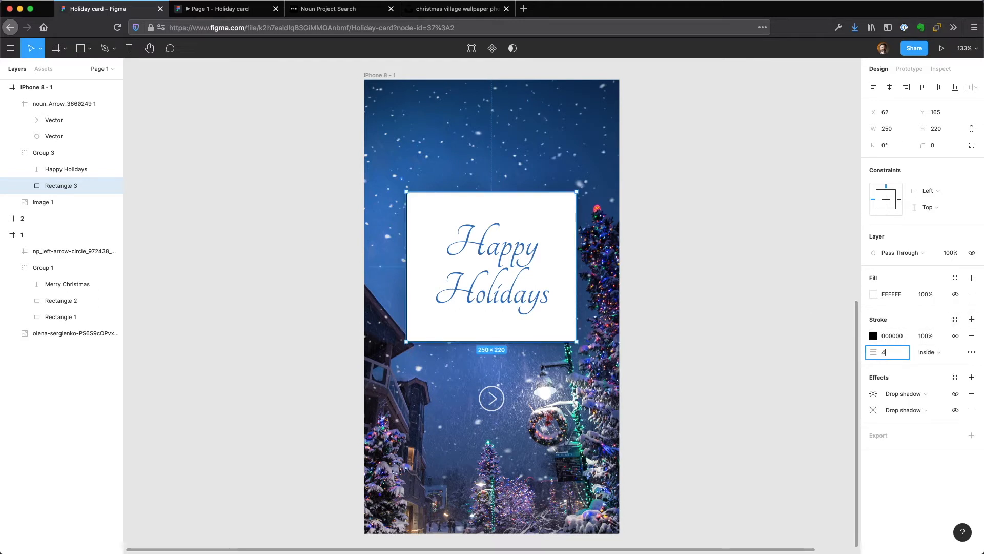
text(4)
key(Tab)
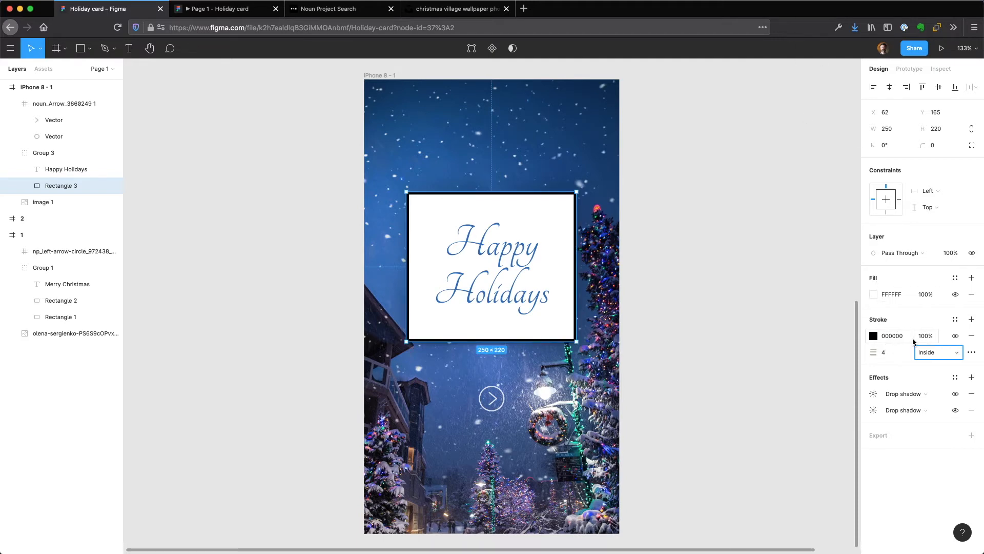
click(873, 336)
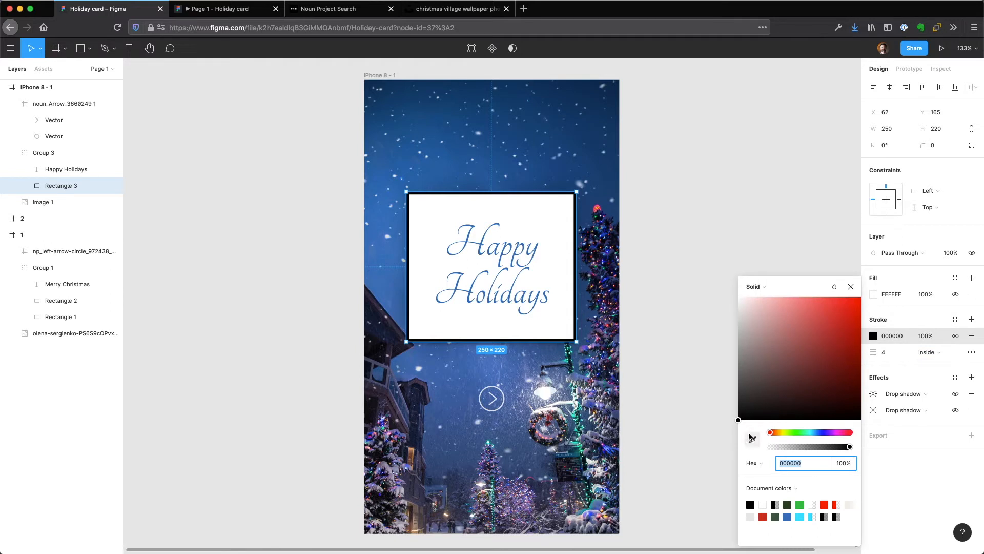
click(752, 439)
click(387, 296)
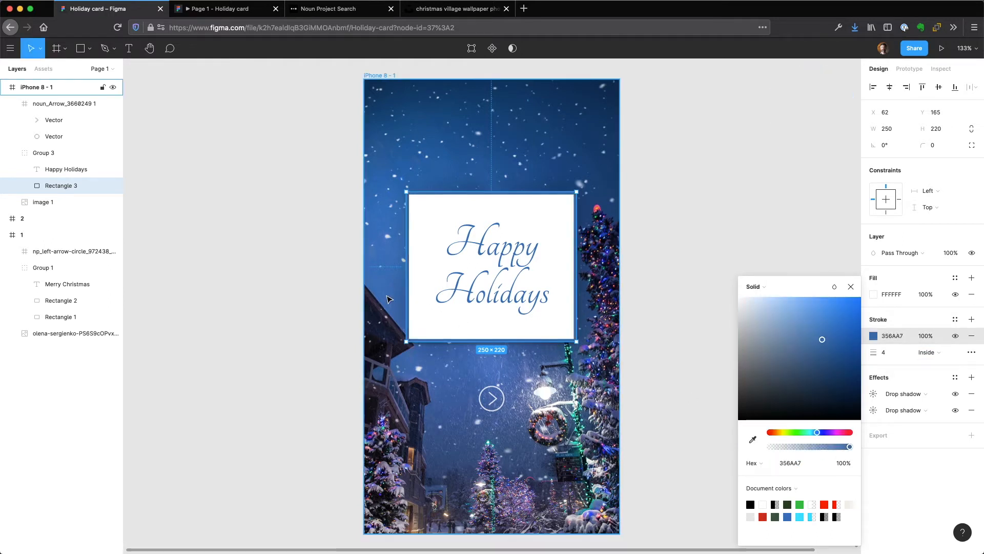
click(625, 159)
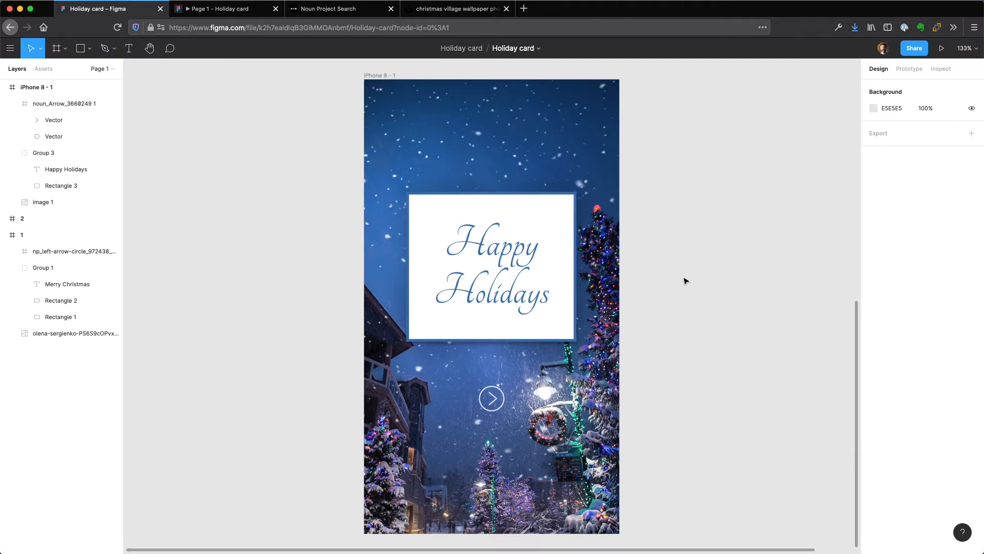
- Zoom out to view all card frames and select the iPhone 8 - 1 frame
key(minus)
key(minus)
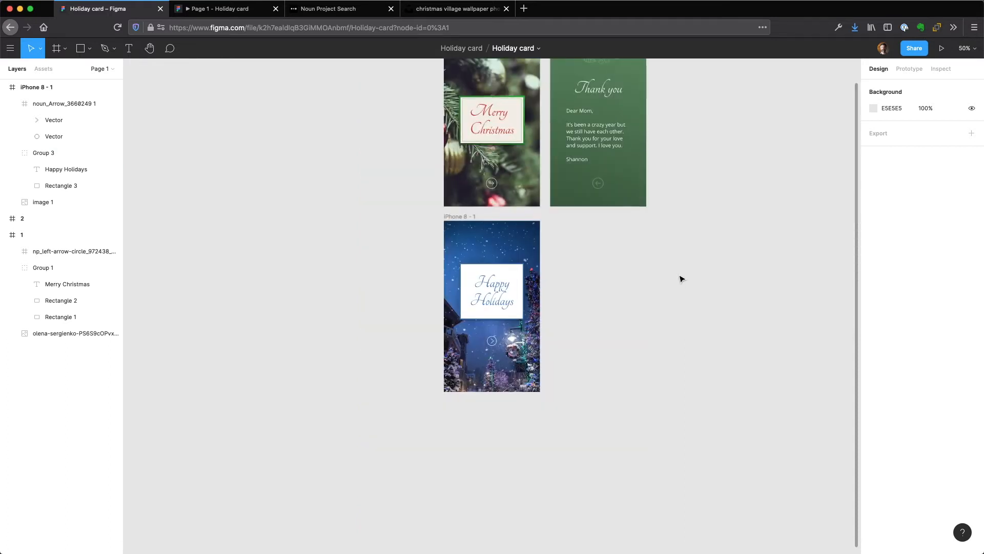
drag(684, 251, 643, 296)
click(415, 263)
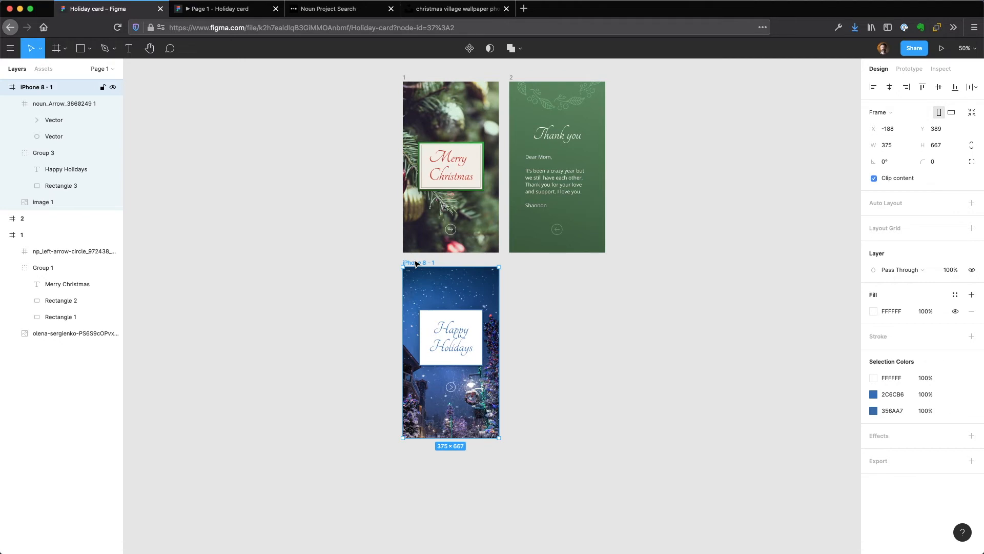
- Duplicate the iPhone 8 - 1 frame and delete the background photo from the copy
key(super+d)
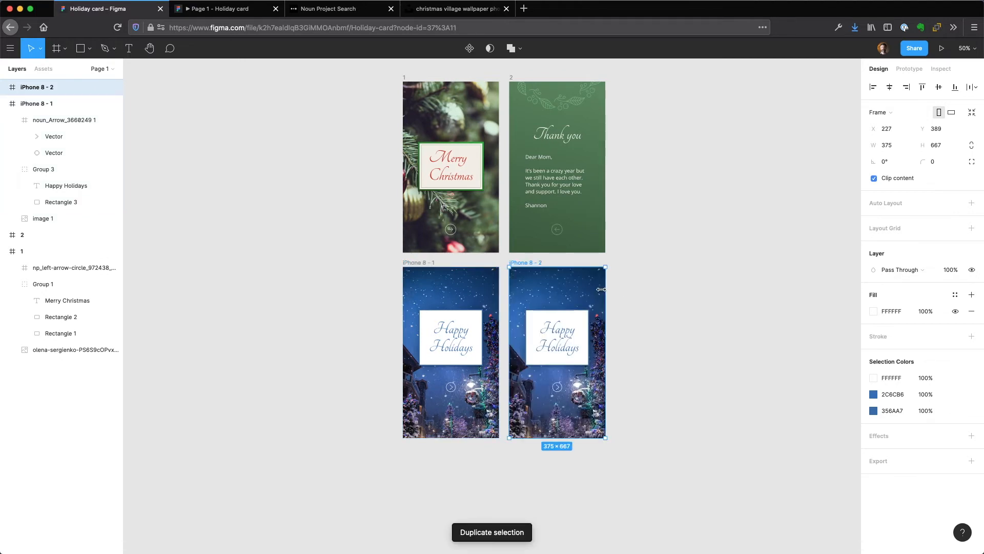
click(590, 401)
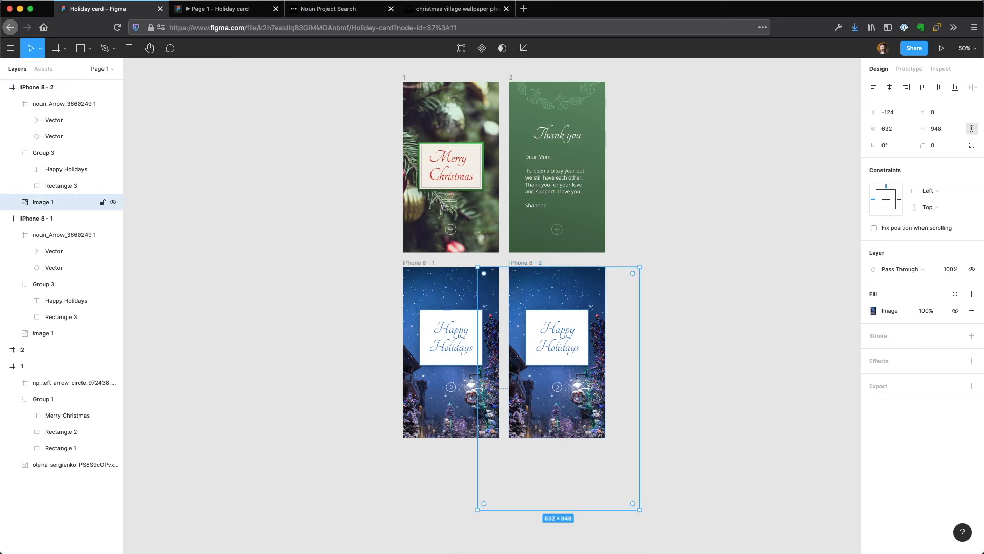
key(Delete)
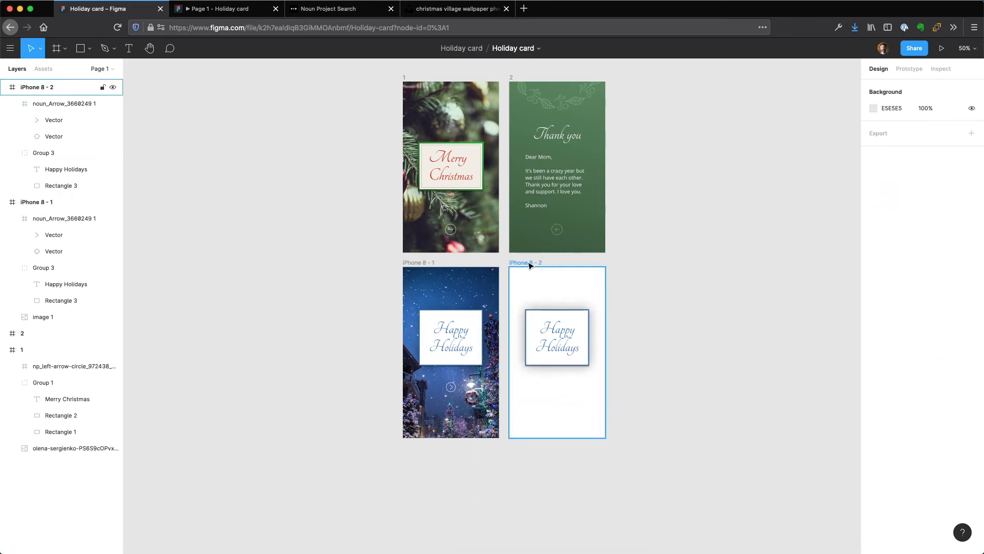
- Fill the new iPhone 8 - 2 frame with blue 356AA7 sampled from the photo using the eyedropper
click(511, 262)
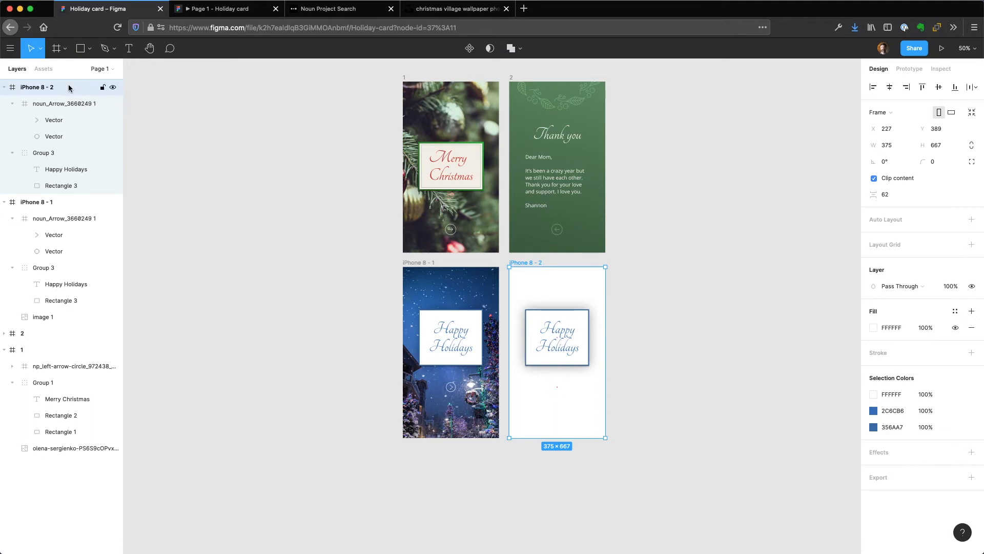
click(873, 329)
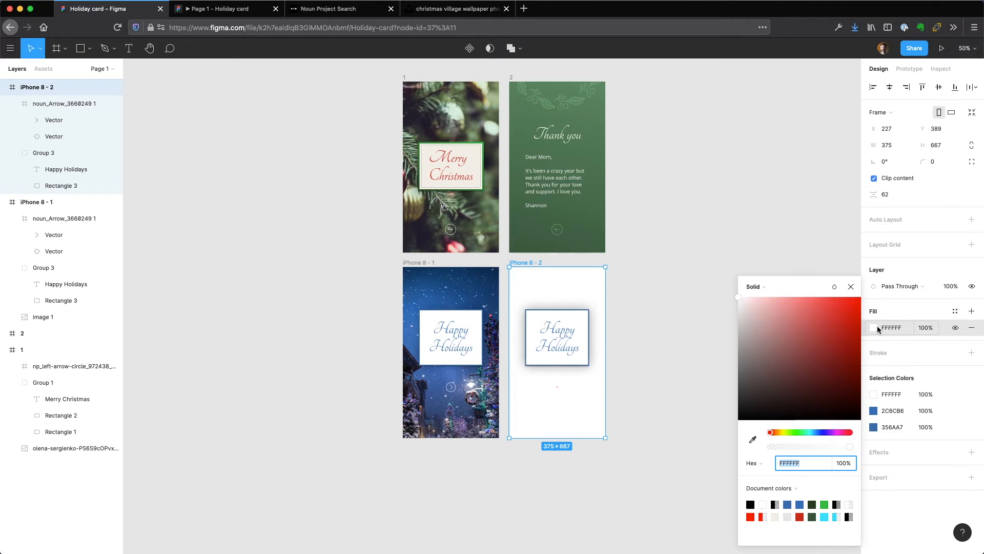
click(753, 440)
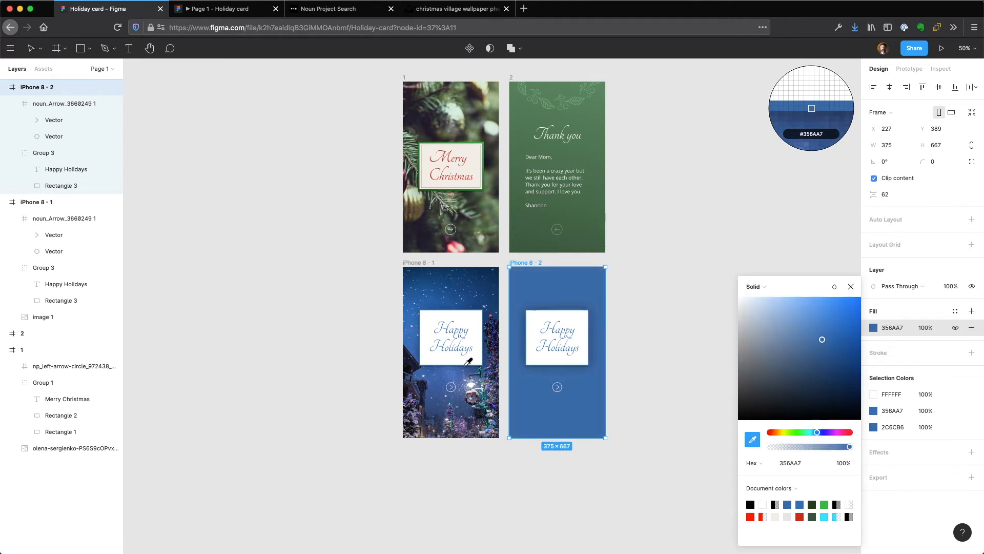
click(467, 360)
click(660, 342)
- Delete the white card rectangle from the group in the new frame
click(566, 344)
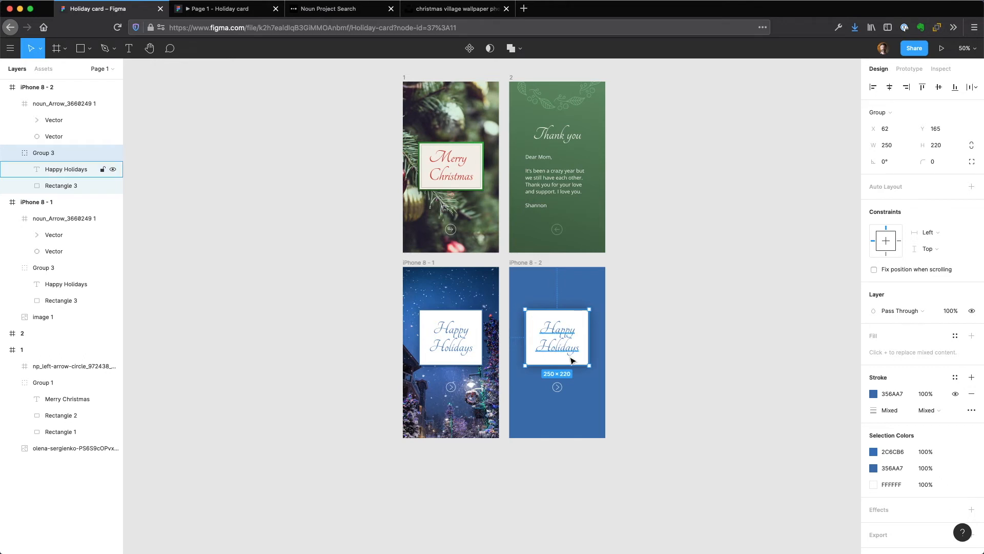
double_click(572, 362)
key(BackSpace)
- Recolour the remaining Happy Holidays text white
click(566, 340)
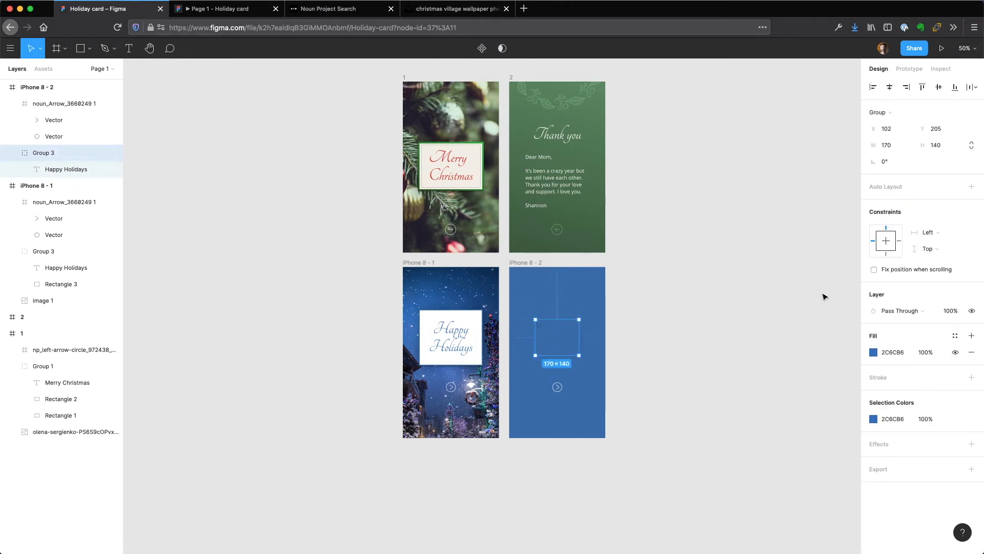
click(874, 353)
drag(815, 356, 670, 234)
click(662, 223)
- Replace the heading text with "We wish you a merry Christmas"
click(559, 342)
click(559, 342)
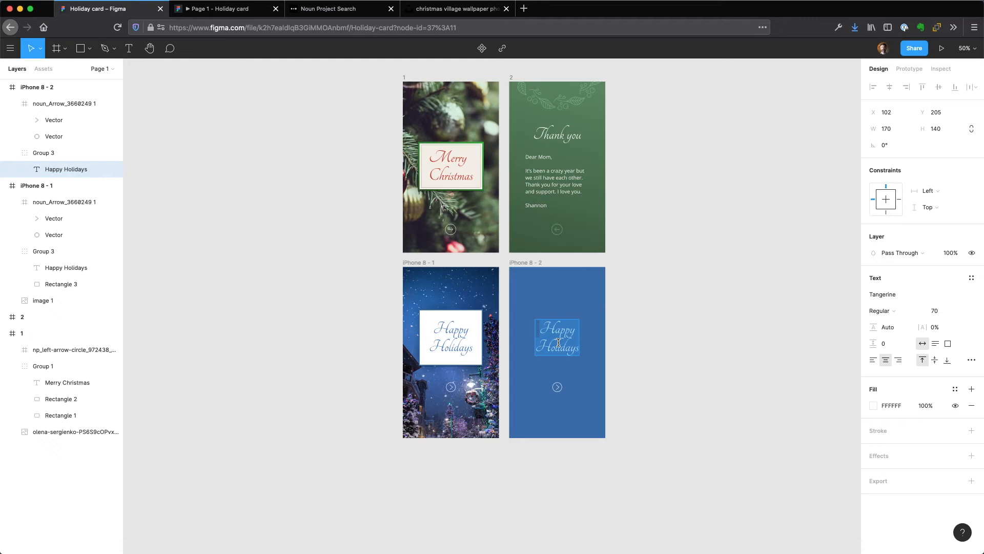
text(We wish you a mer)
key(BackSpace)
key(BackSpace)
text(erry CHri)
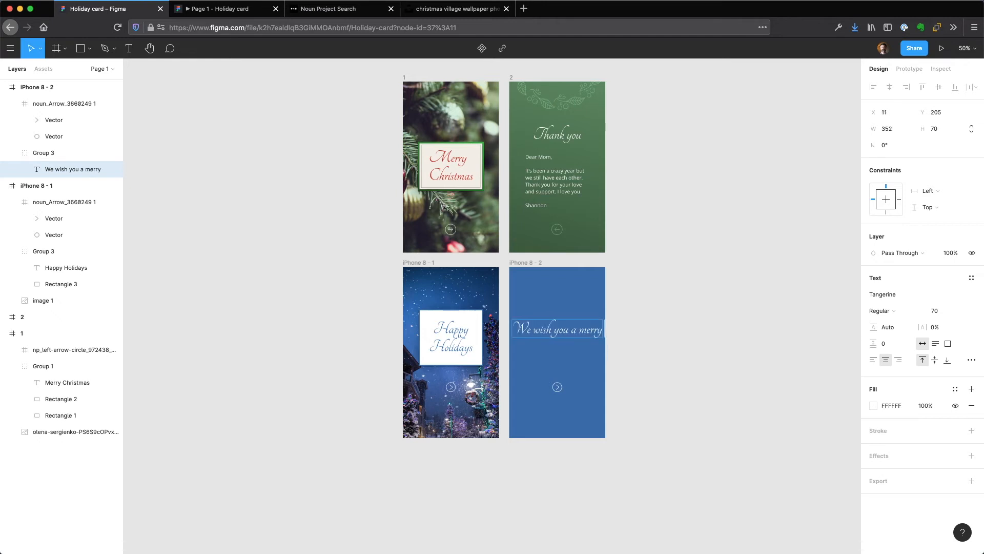
key(BackSpace)
key(BackSpace)
key(BackSpace)
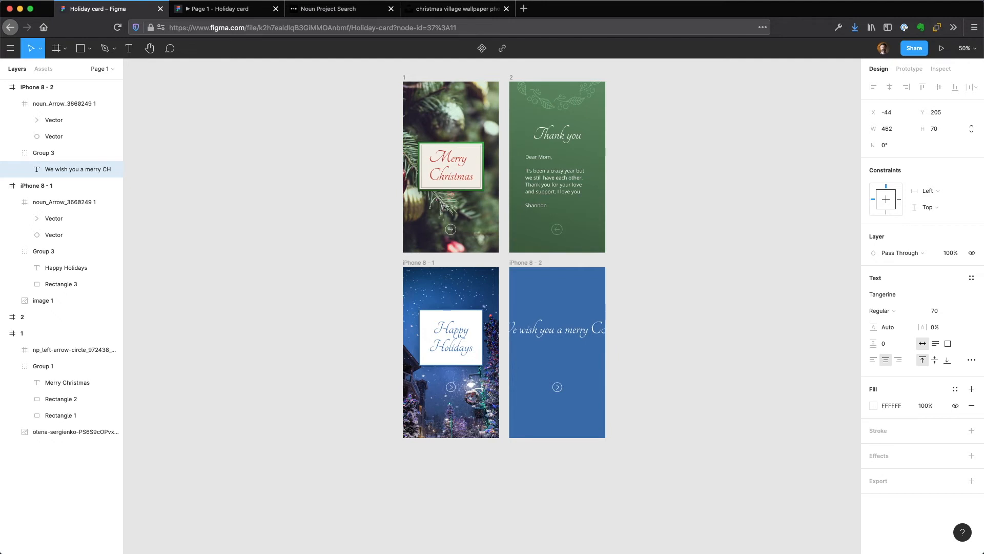
text(hristma)
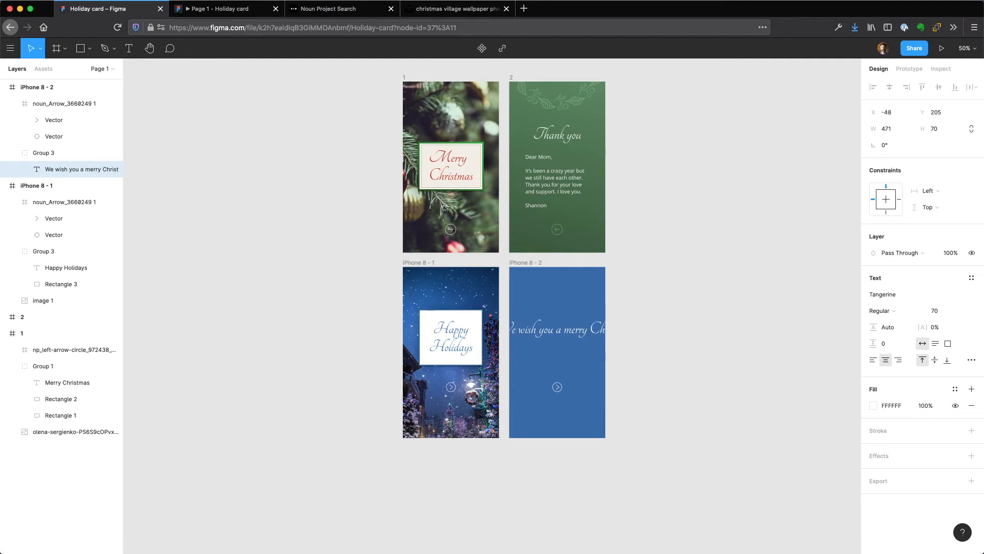
key(Escape)
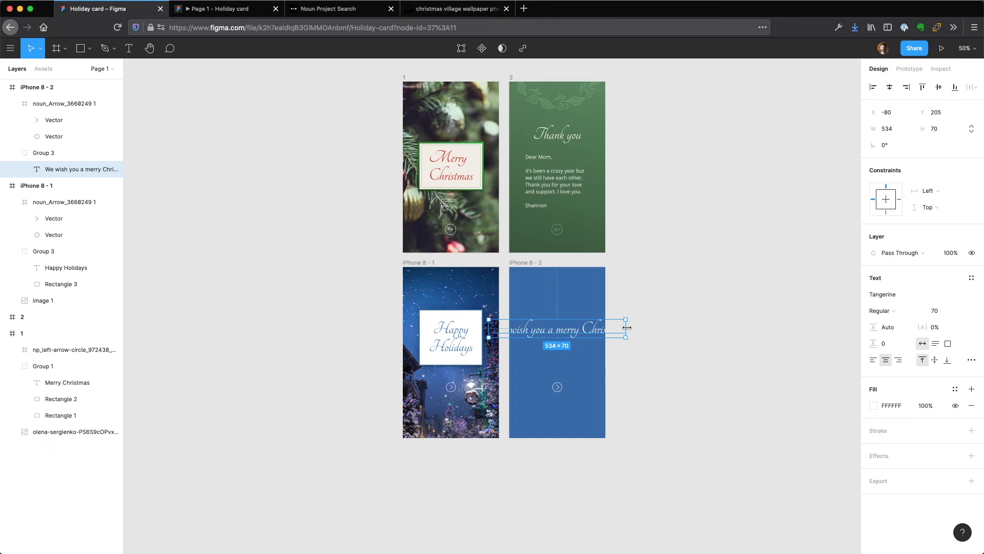
- Narrow the heading text box to about 272 px wide so it wraps, and move it up
drag(627, 326, 591, 332)
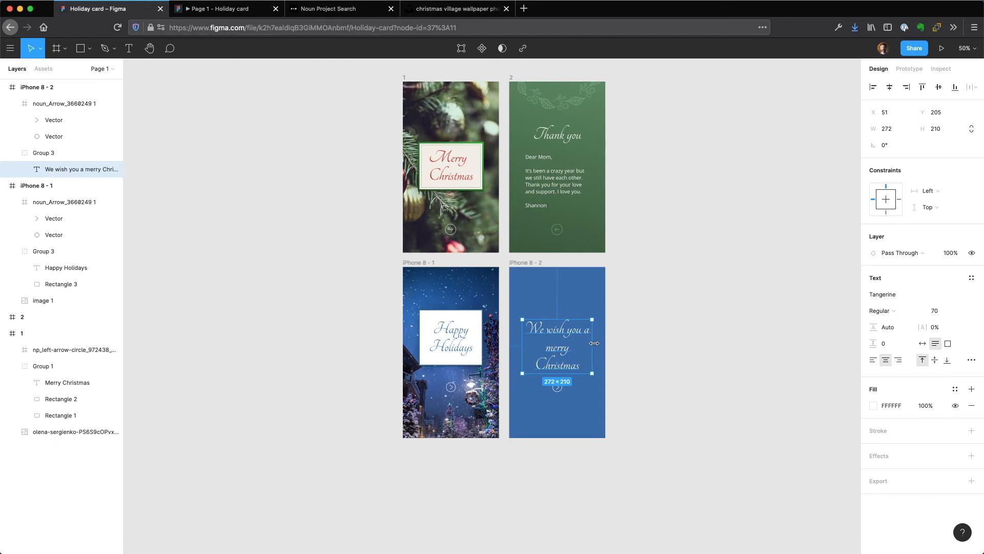
drag(559, 352, 556, 331)
- Set the heading's font size to 60 and nudge it down slightly
double_click(556, 330)
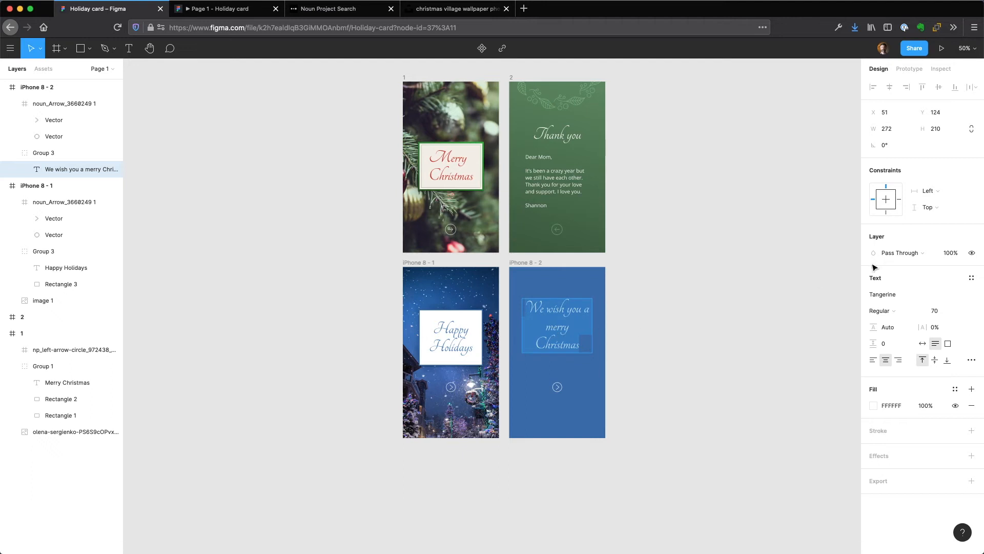
click(942, 315)
text(60)
key(Return)
key(Escape)
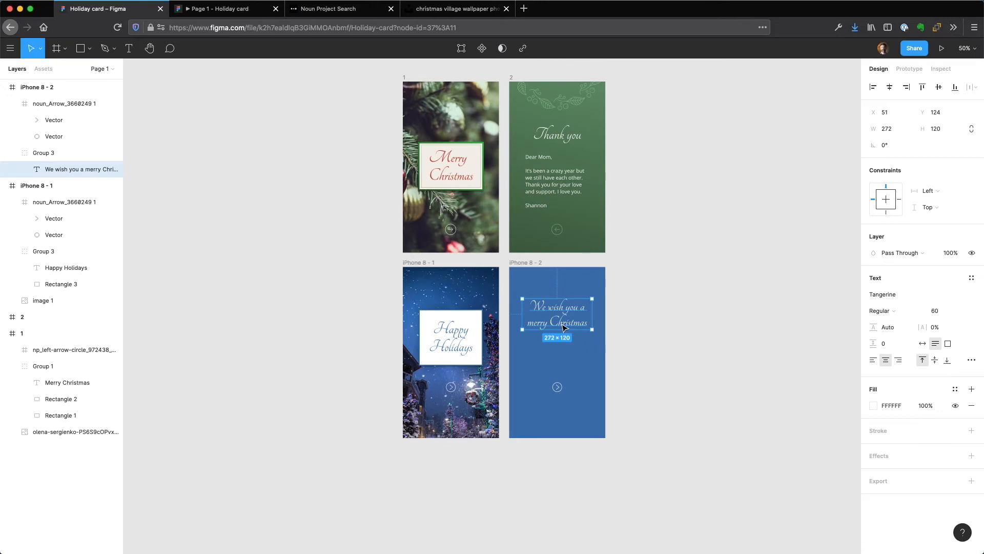
drag(563, 325, 563, 342)
- Rotate the arrow icon in the new frame by 180°
click(558, 390)
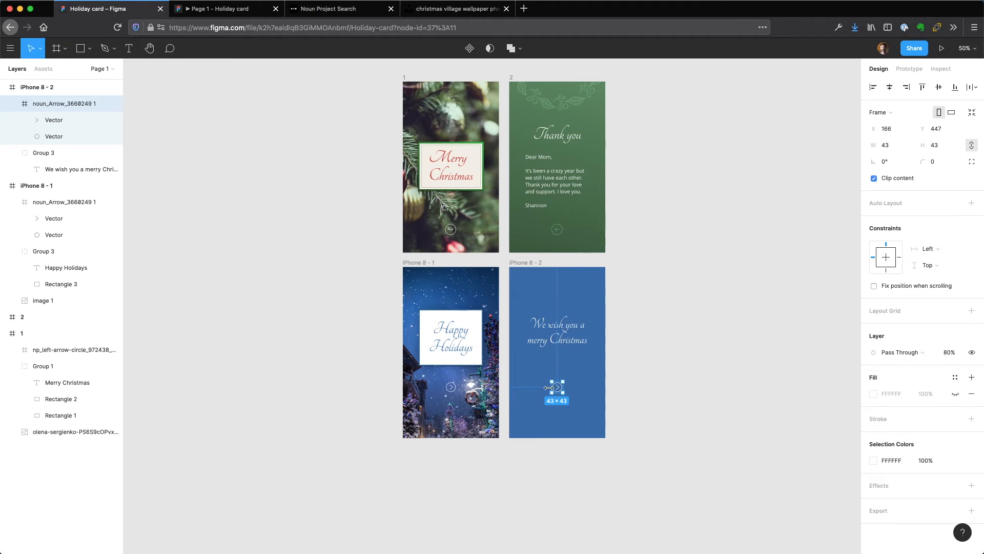
click(885, 166)
text(180)
key(Return)
click(630, 386)
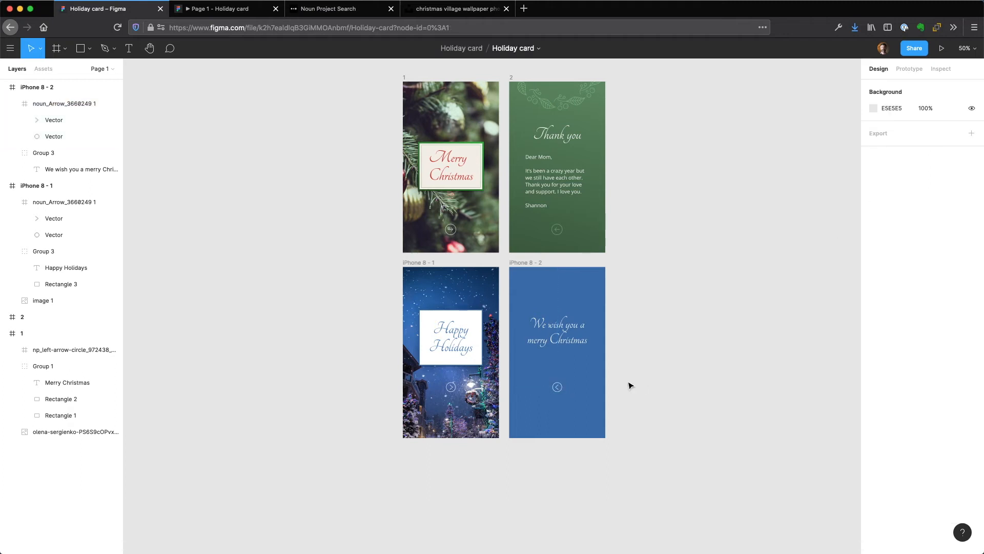
- Move the arrow icon down toward the bottom of the frame
click(545, 331)
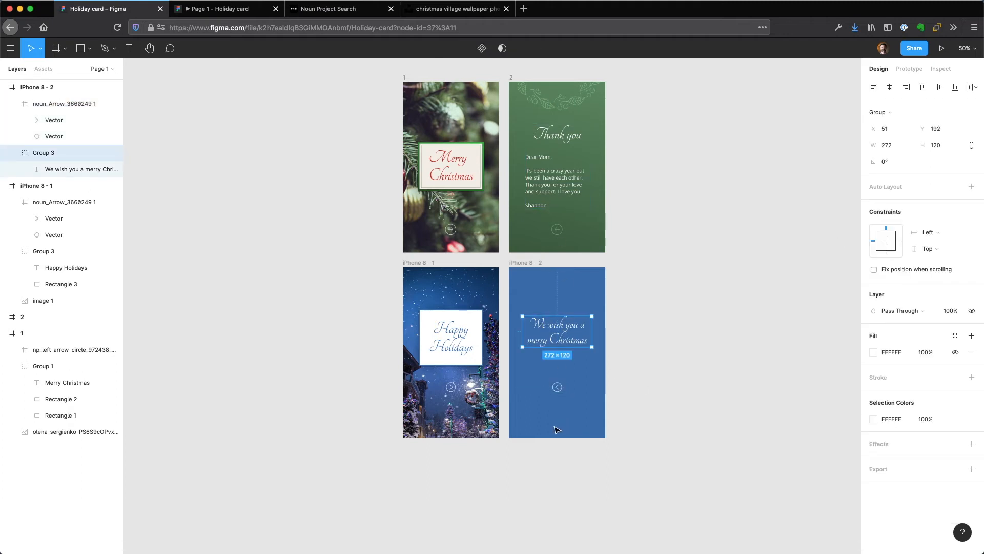
drag(557, 389, 560, 421)
click(552, 384)
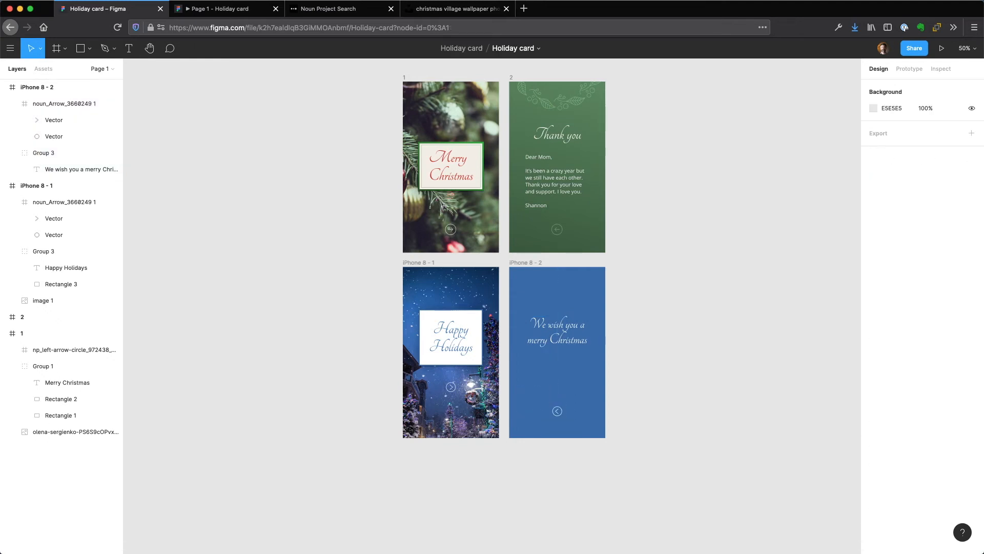
- Add a placeholder text layer reading "Test" below the heading
key(t)
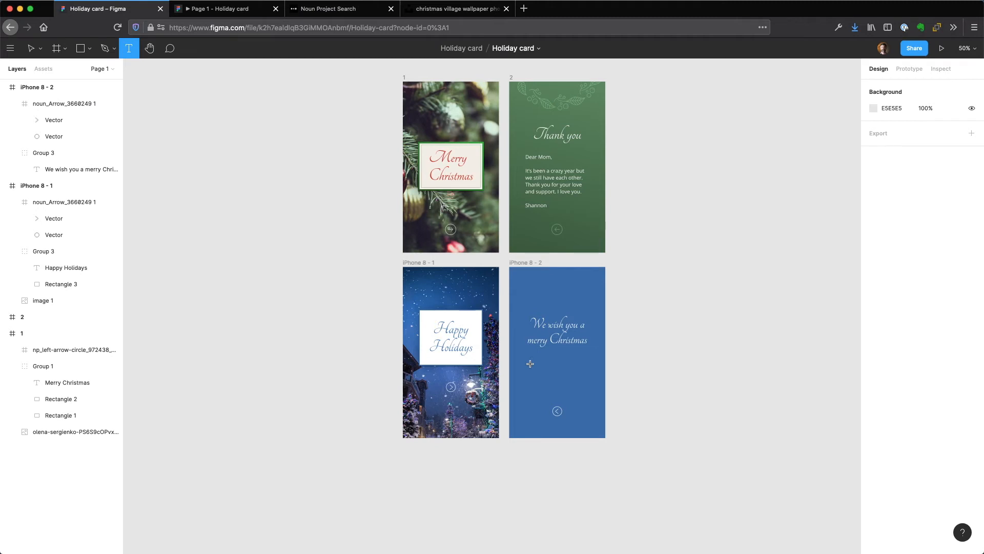
click(530, 363)
text(Test)
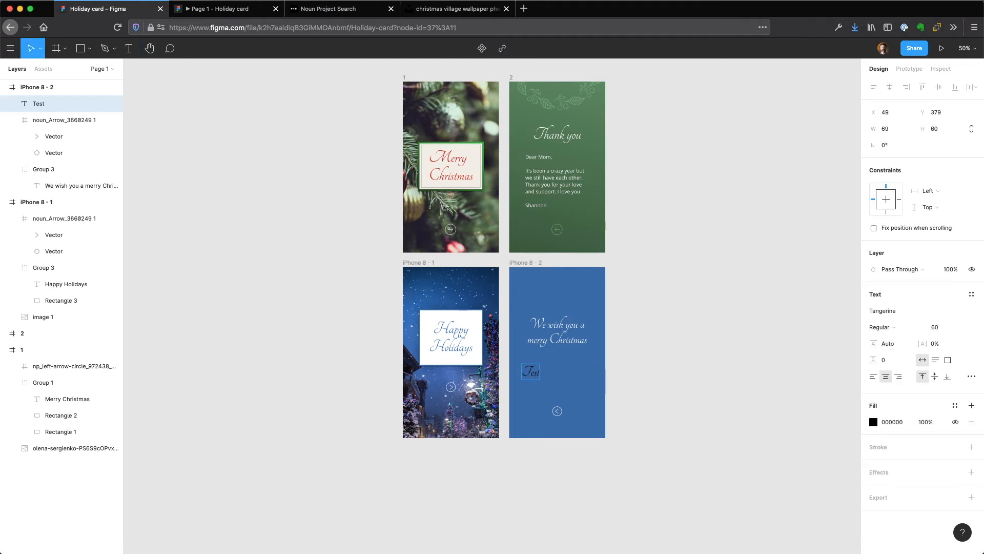
key(Escape)
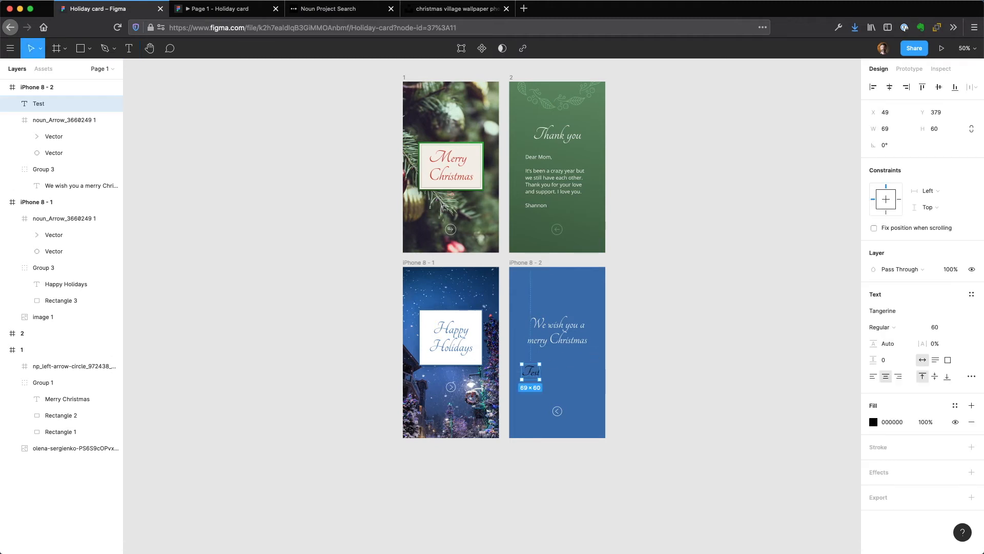
- Set the new text to Open Sans, size 18, with a white FFFFFF fill
click(902, 311)
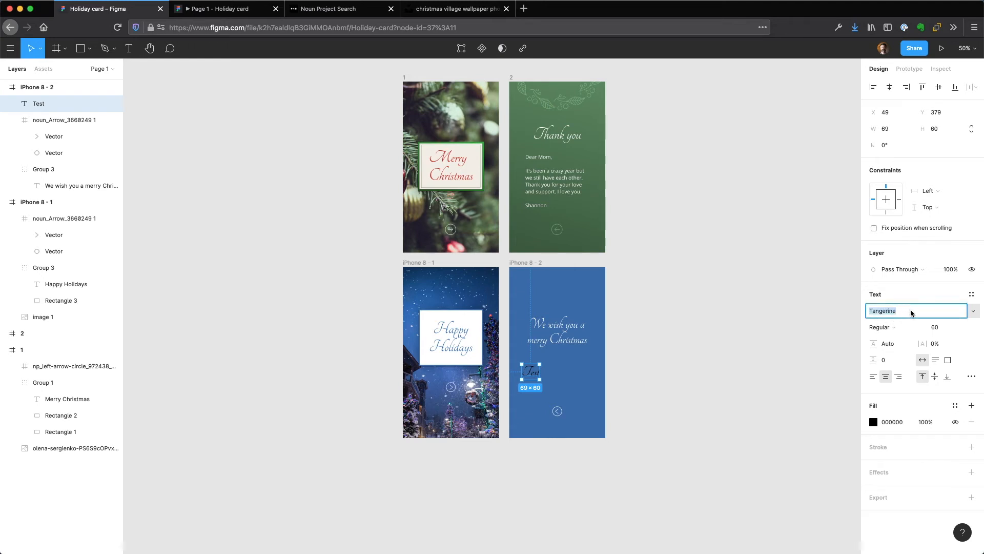
text(Open Sans)
key(Tab)
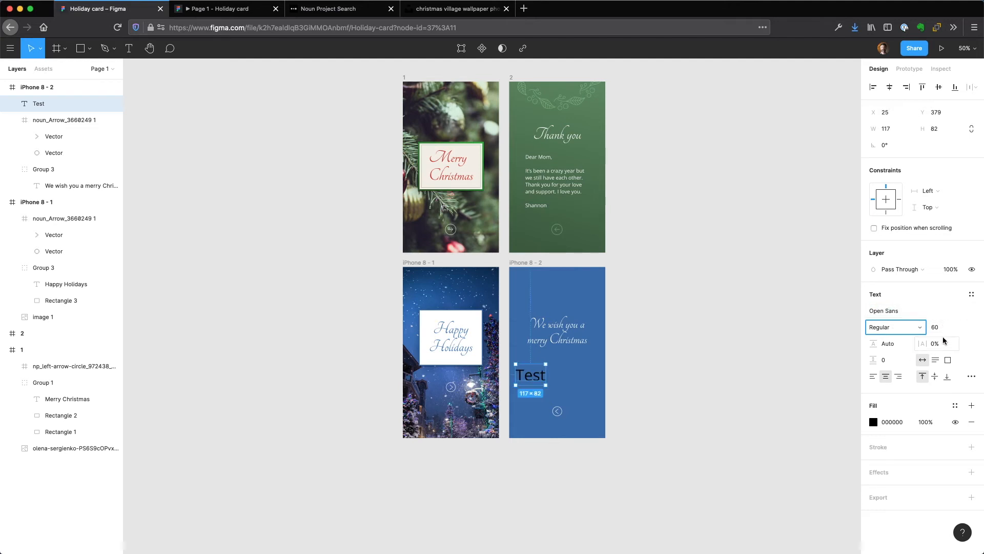
click(935, 331)
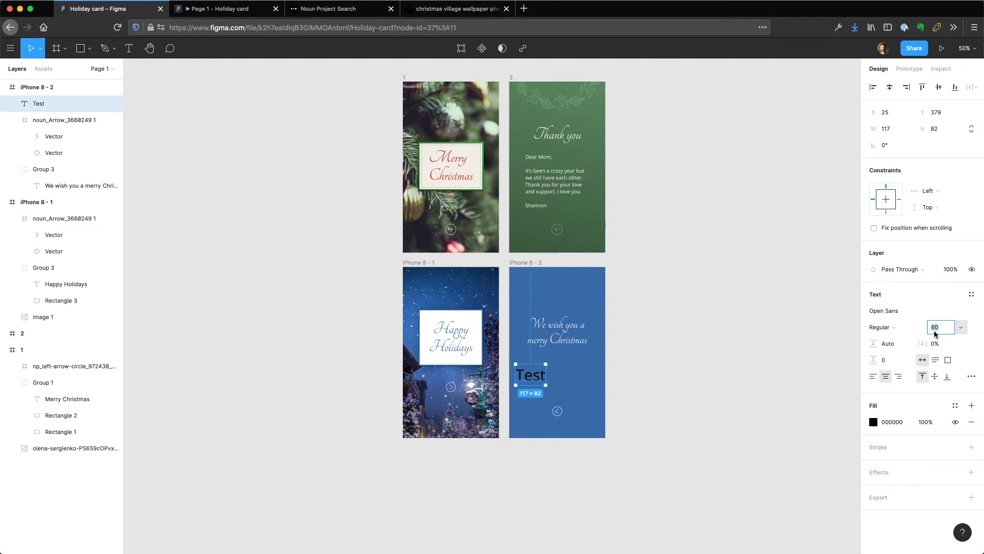
key(Tab)
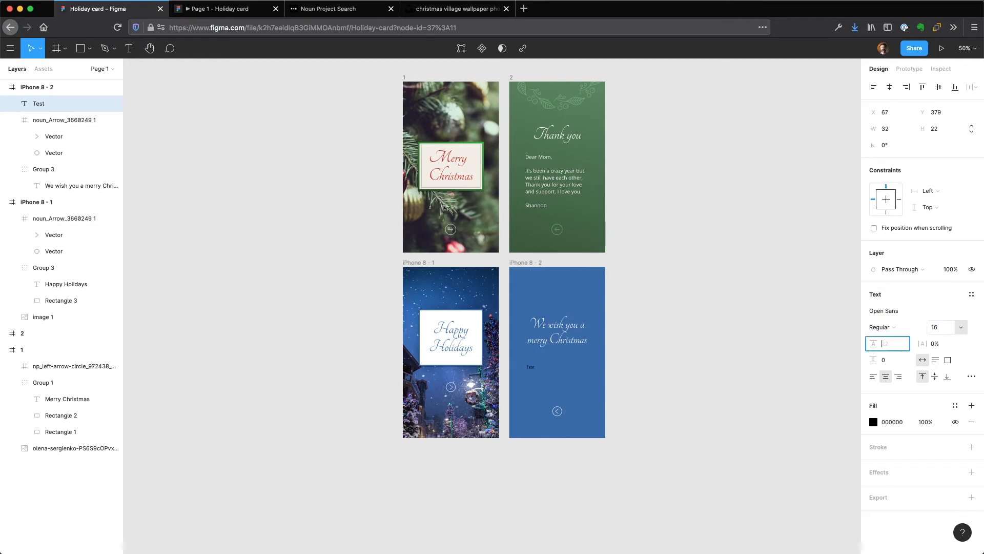
click(930, 328)
text(18)
key(Tab)
click(872, 423)
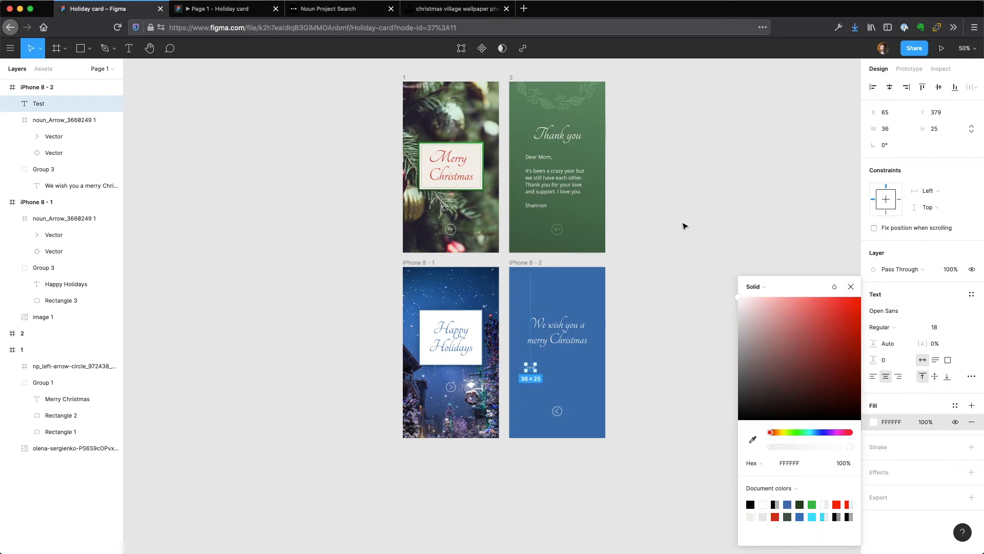
click(690, 228)
- Replace the placeholder with "I'm sorry we couldn't see you at CHristmass this year" and fit it under the heading
scroll(579, 359, up, 5)
click(481, 380)
drag(481, 380, 475, 362)
double_click(482, 361)
text(I'm sorry we couldnt)
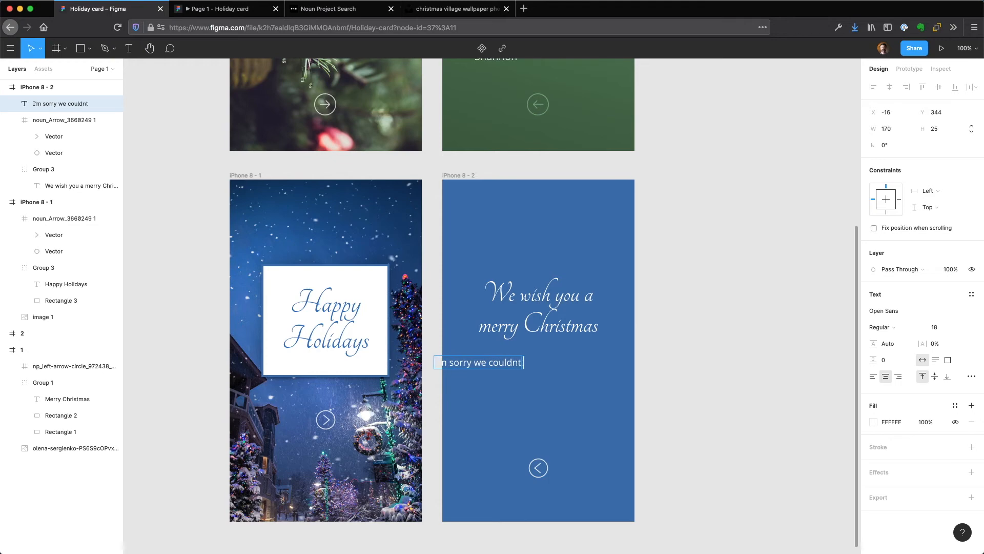
key(BackSpace)
text('t see you at)
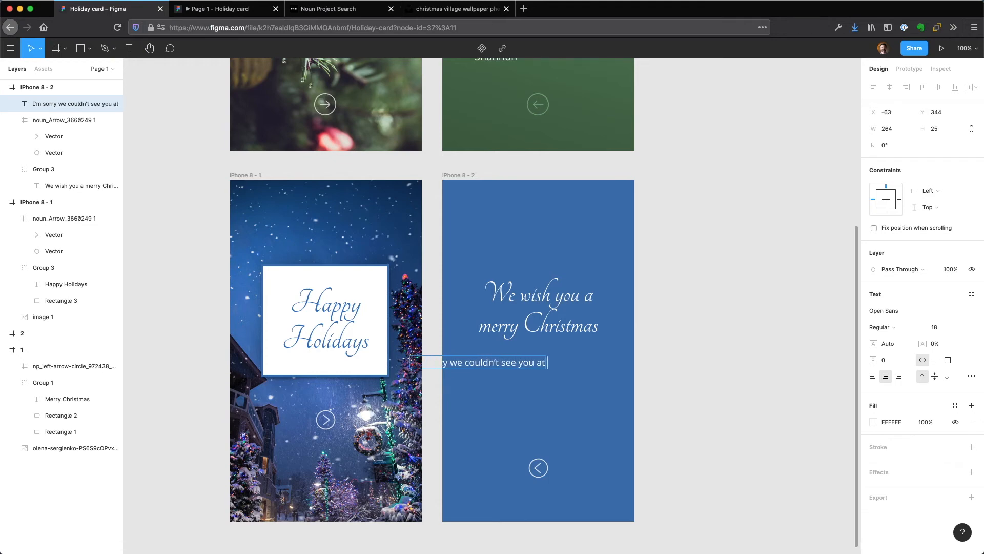
text( CHrist)
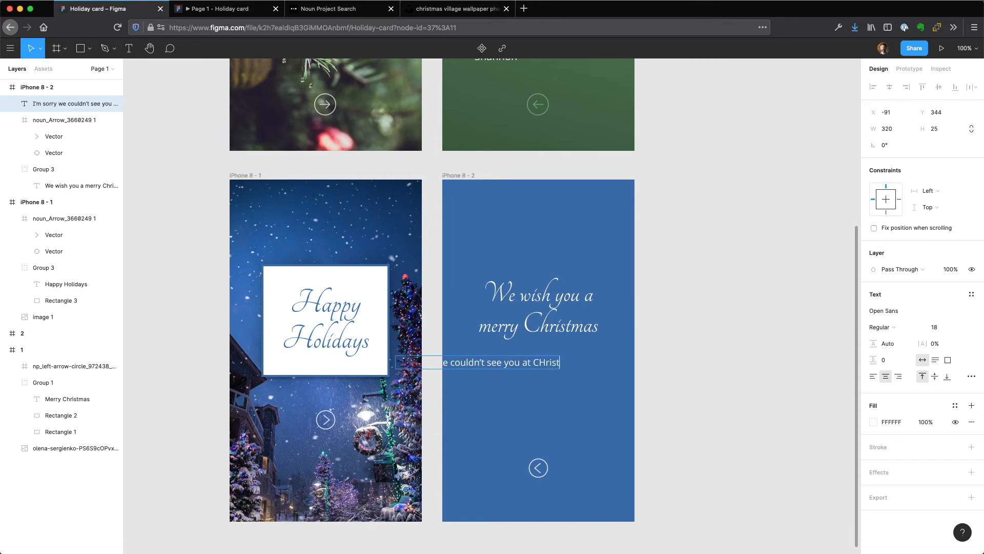
text(mass this year)
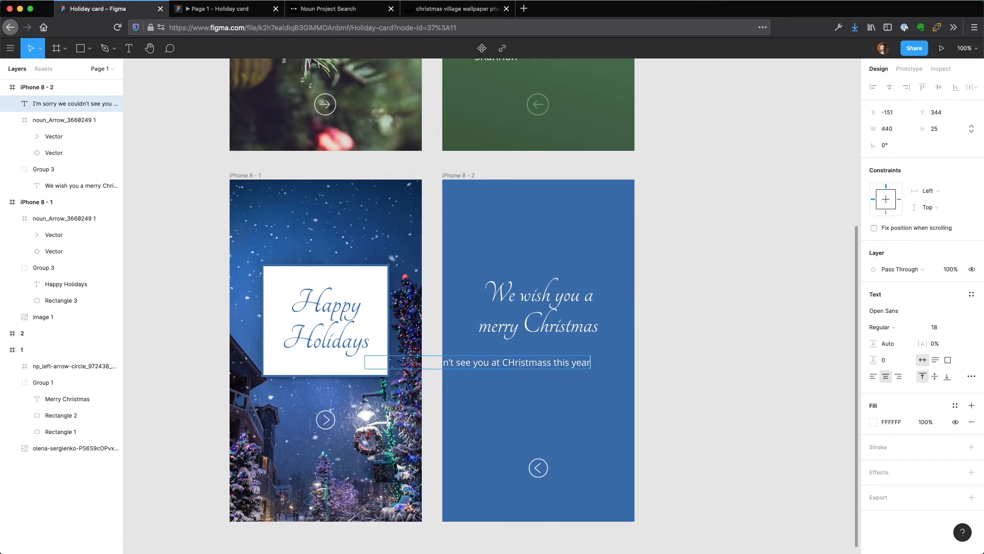
key(super+backslash)
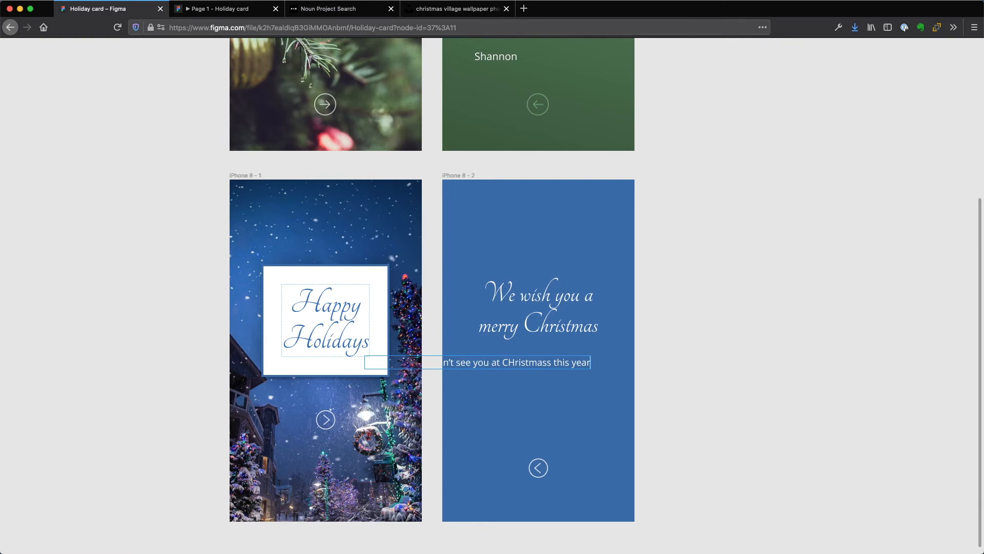
key(super+backslash)
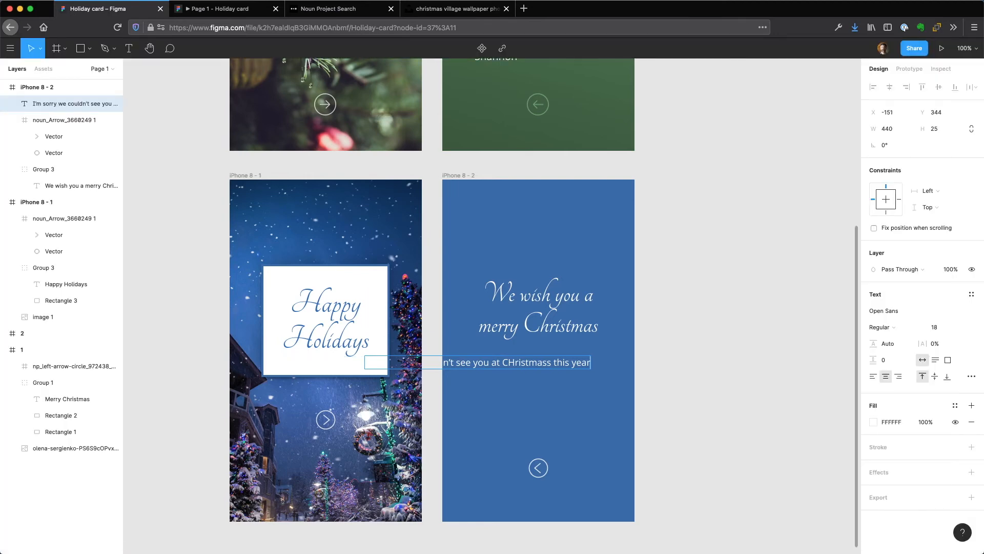
key(Escape)
mouse_move(536, 367)
mouse_down()
mouse_move(592, 355)
mouse_move(662, 361)
mouse_move(537, 370)
mouse_up()
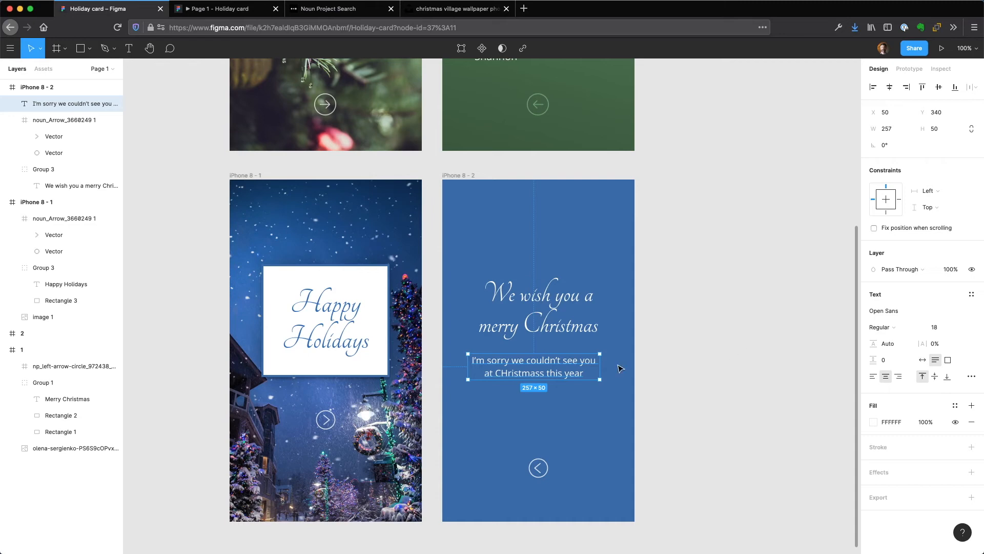
- Left-align the message text and correct "CHristmass" to "Christmas"
click(873, 376)
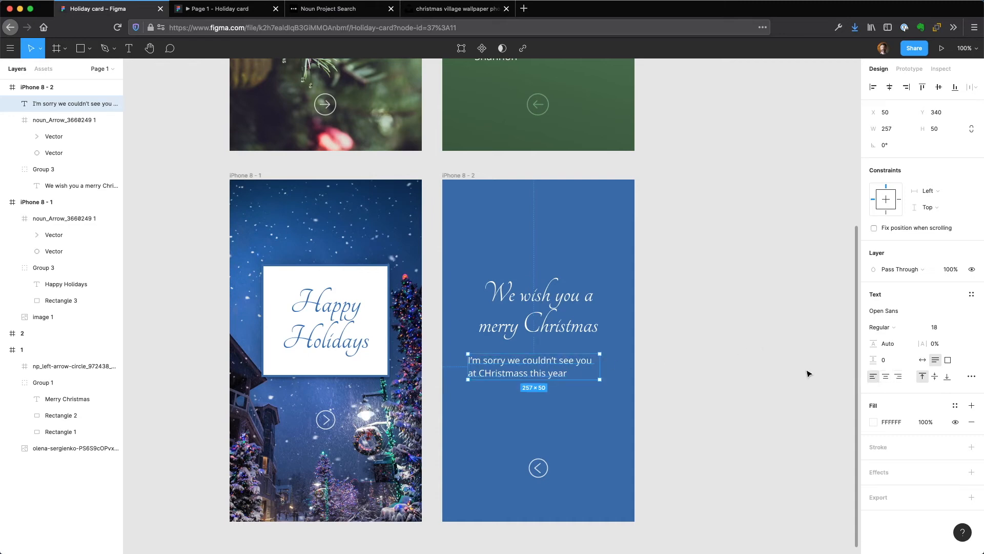
double_click(512, 373)
click(492, 372)
key(BackSpace)
text(h)
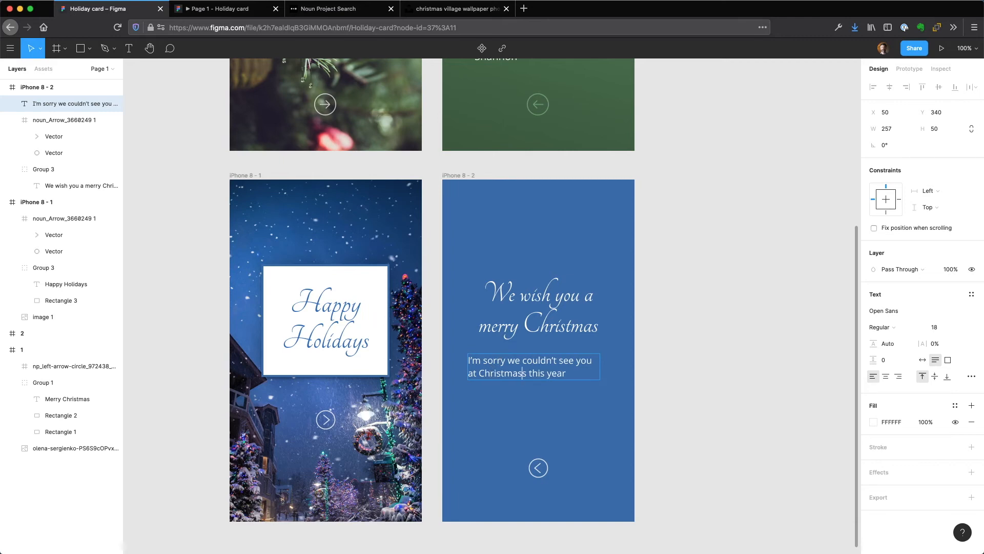
key(BackSpace)
- Append "We love and miss you and hope to see you soon." to the end of the message
click(562, 373)
text(We love )
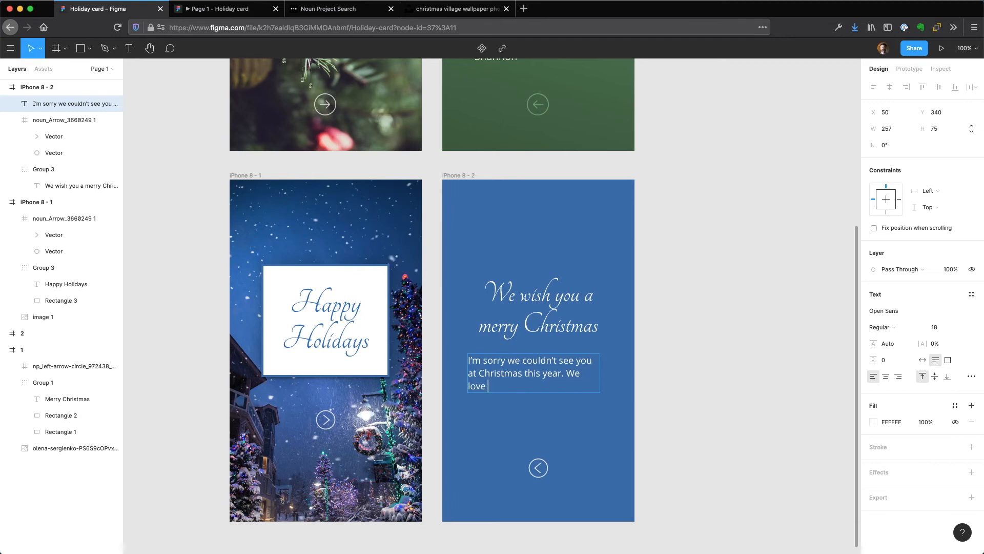
text(and miss you and hope to see you soo)
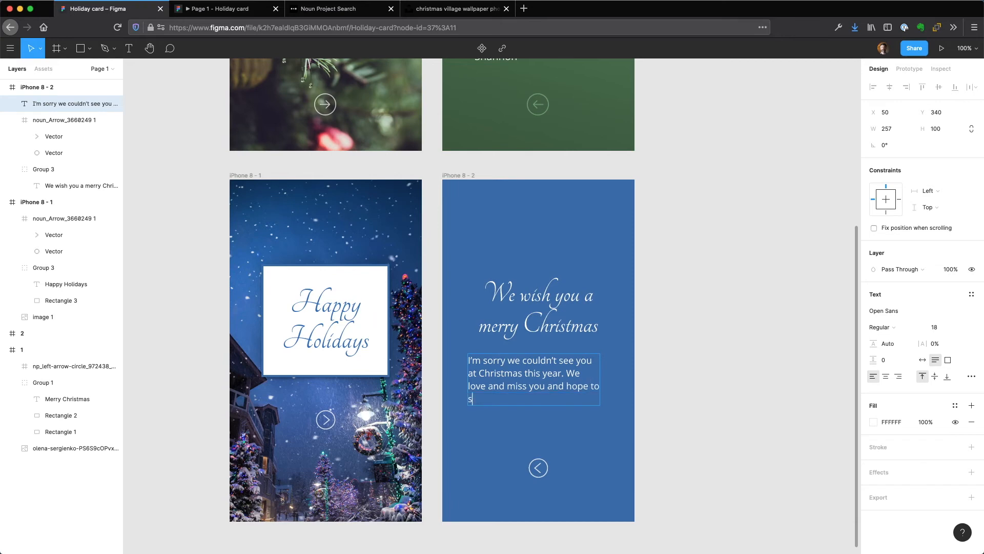
text(n.)
key(Escape)
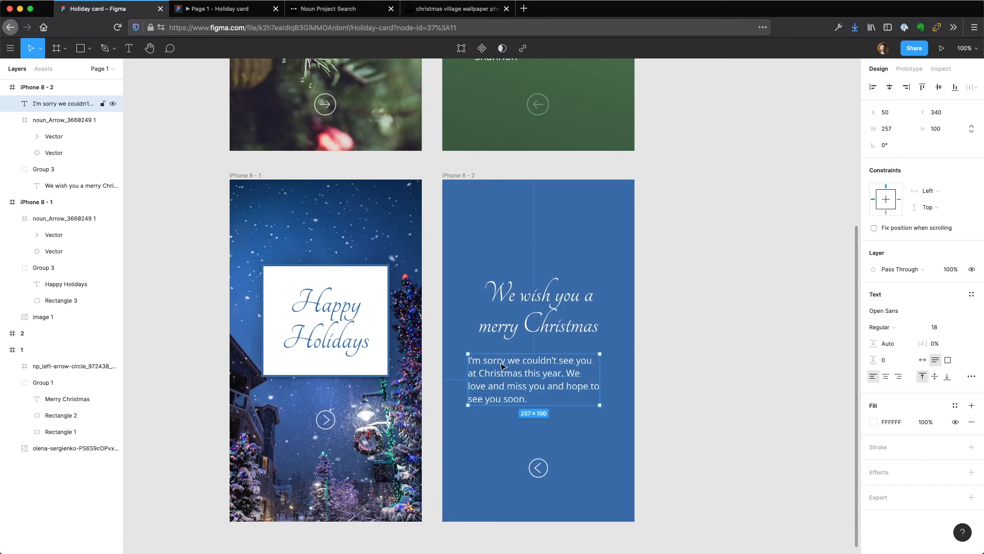
- Add a blank line and the sender's name as a signature below the message
double_click(504, 382)
click(529, 398)
key(Return)
key(Return)
text(Michelle)
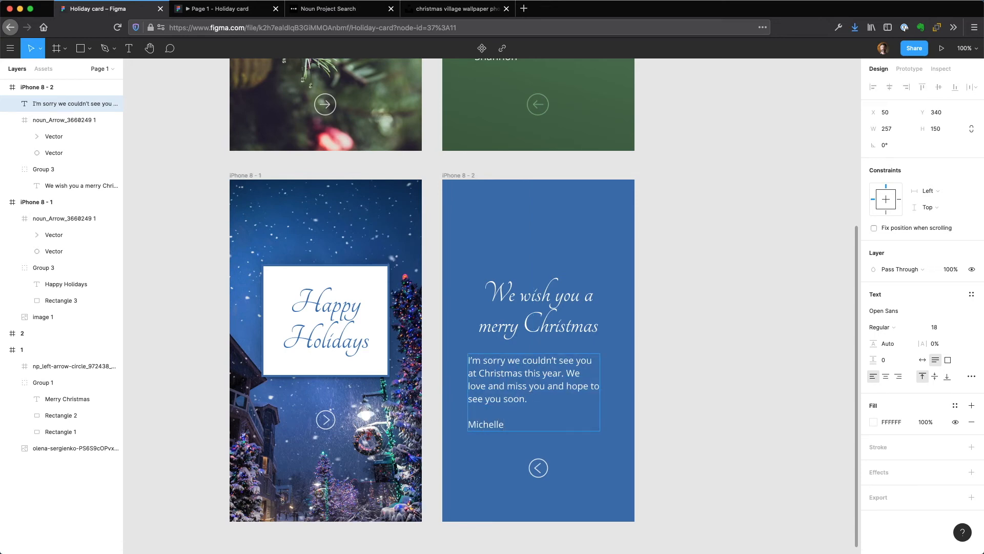
key(Escape)
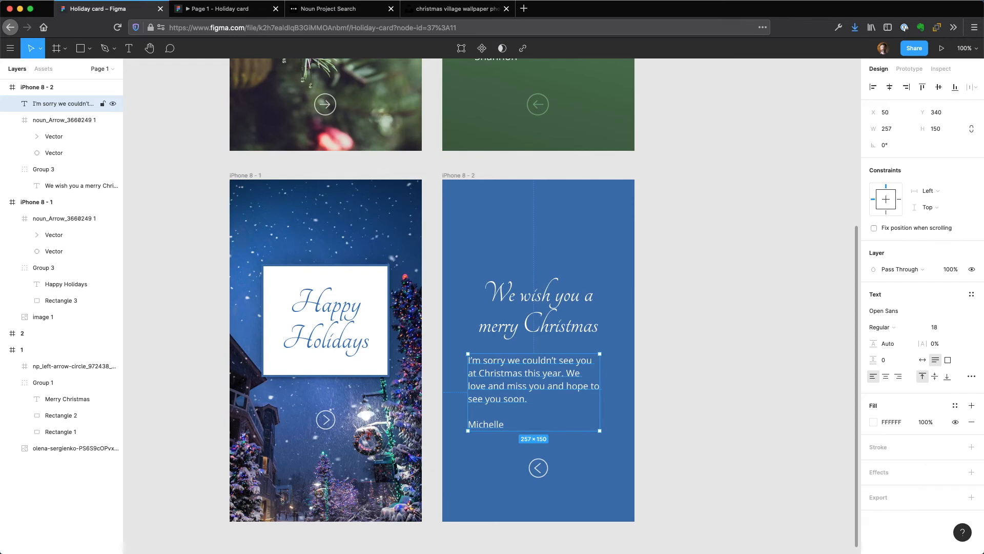
- Insert the greeting "Mom," followed by a blank line at the start of the message
double_click(529, 360)
click(467, 360)
key(Return)
key(Return)
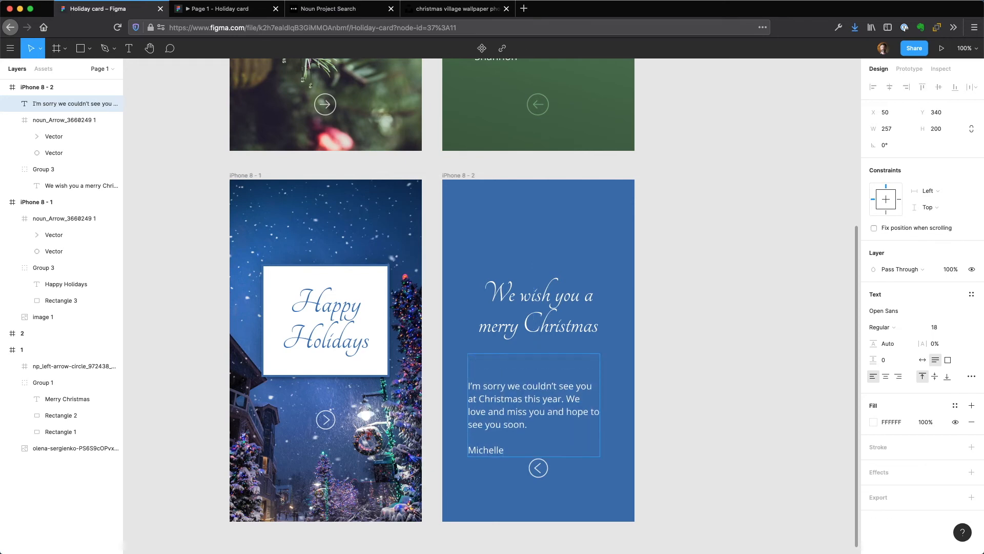
text(Mom,)
key(Escape)
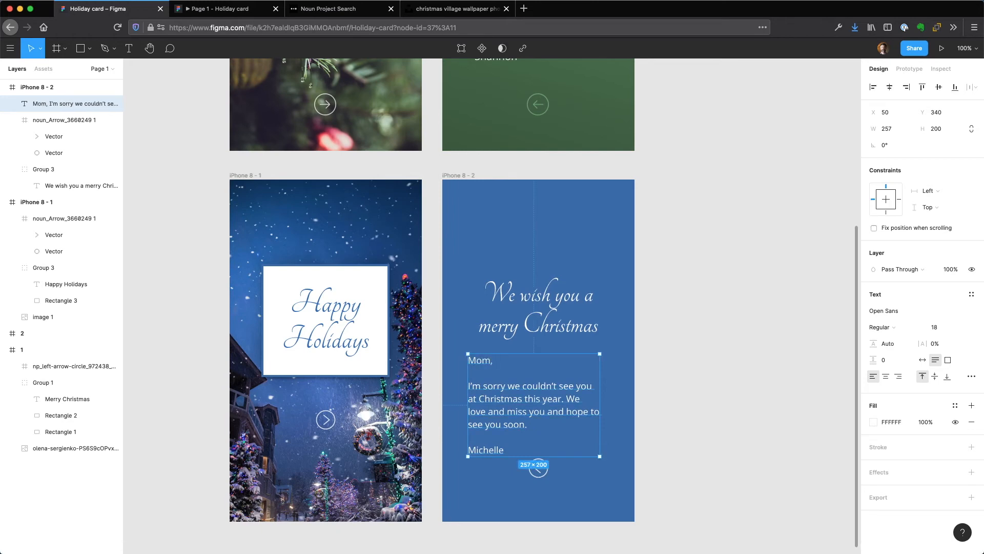
- Move the heading and the message text up within the blue frame
click(540, 326)
drag(541, 327, 540, 295)
drag(541, 400, 542, 376)
- Check the spacing between elements and nudge the arrow up to sit 40 px below the message
click(520, 303)
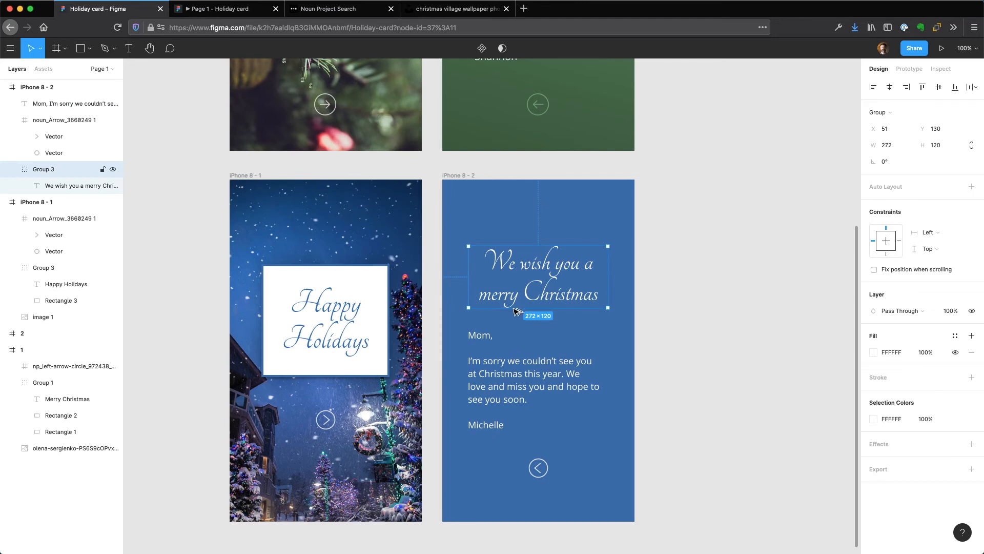
key(alt)
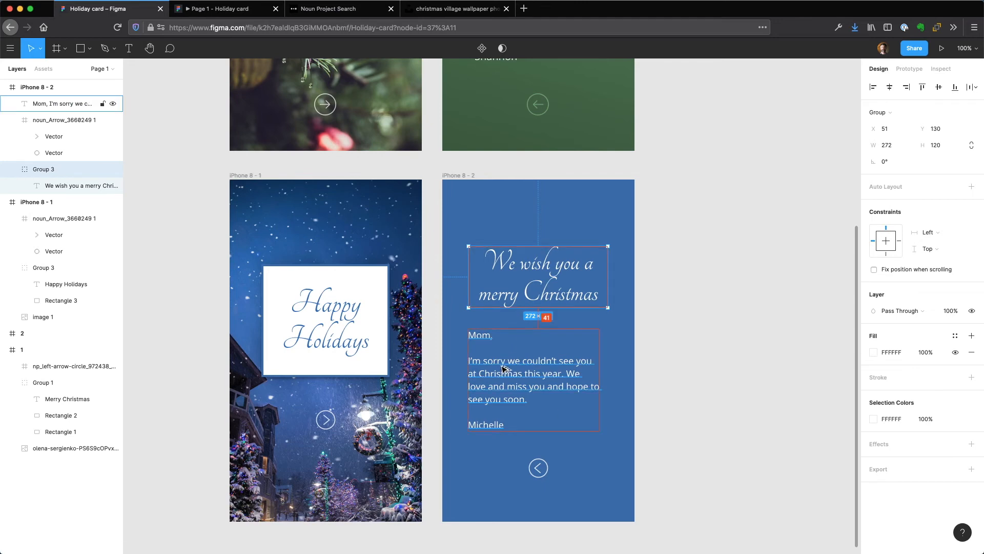
click(505, 367)
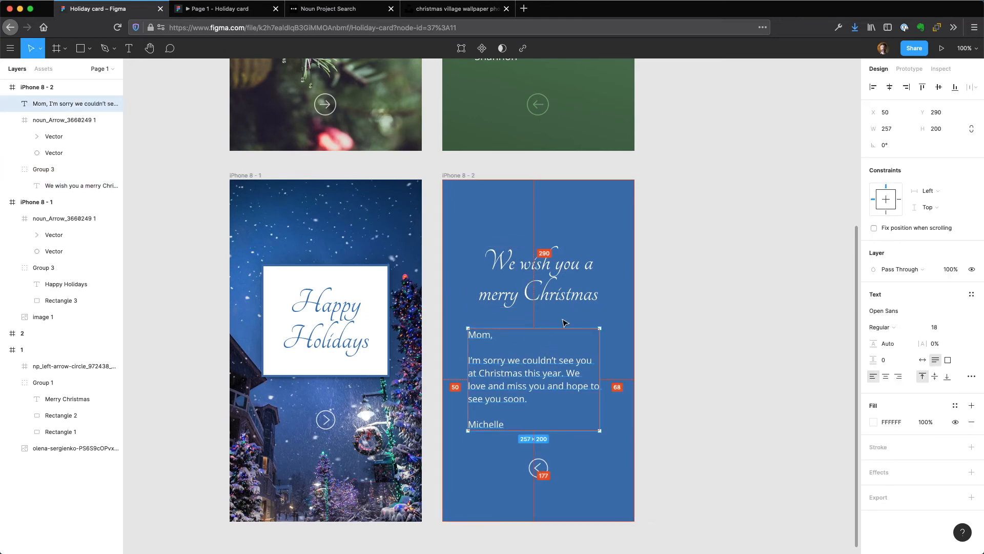
click(539, 469)
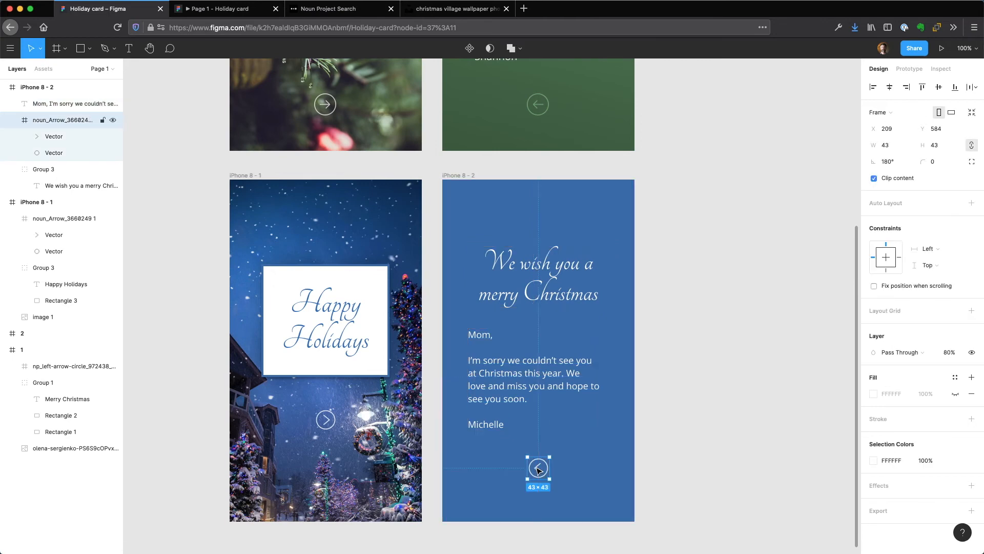
drag(538, 468, 538, 462)
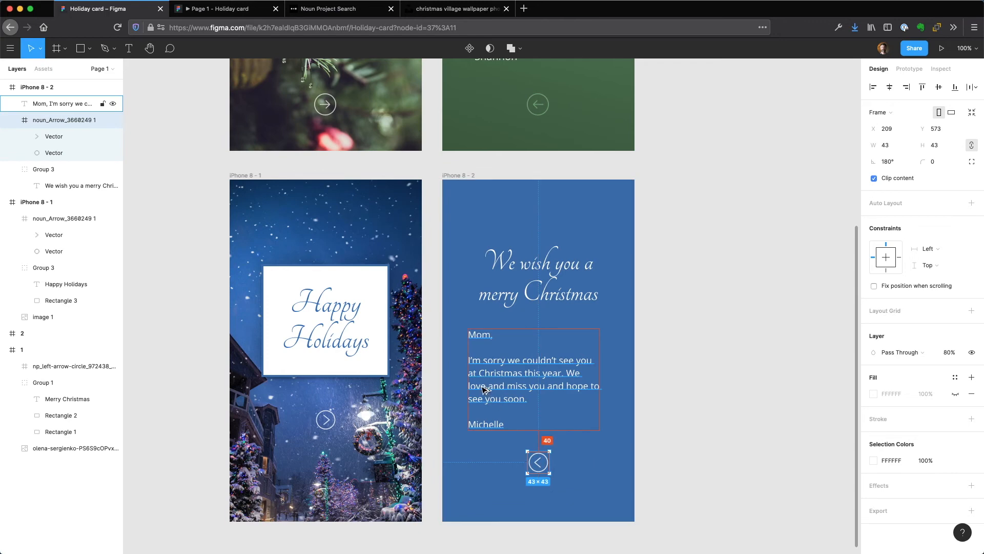
- Select the heading, message and arrow, center-align them horizontally, and group them
click(528, 279)
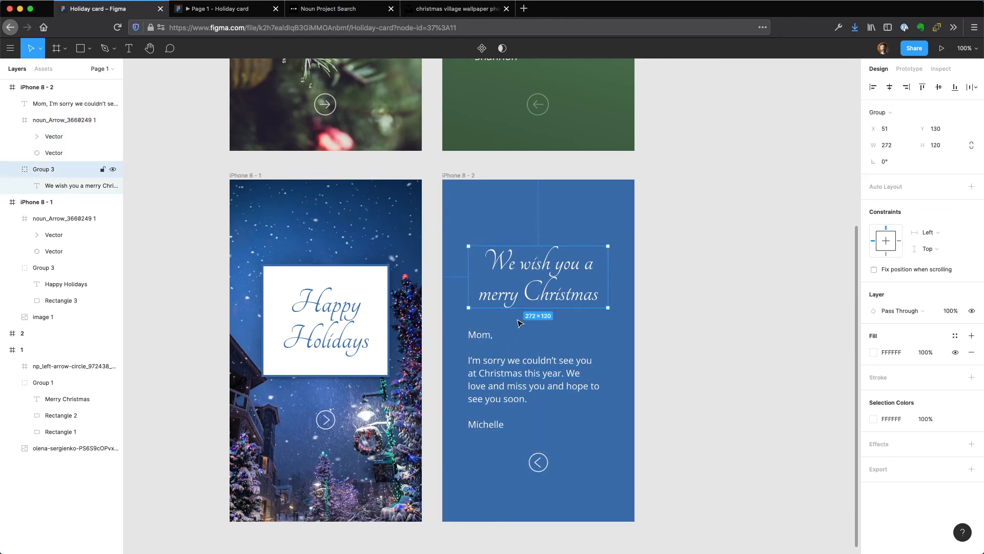
shift+click(534, 379)
shift+click(533, 463)
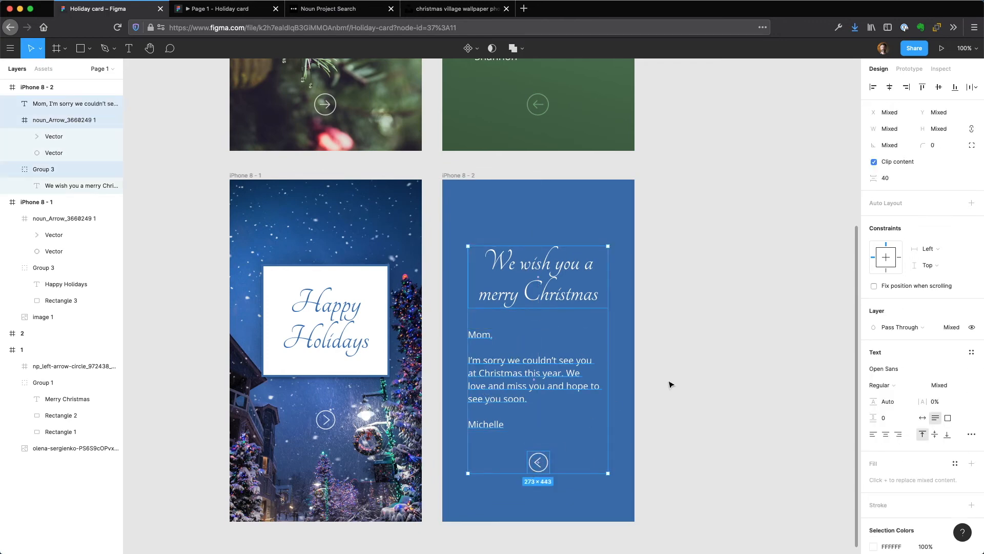
click(891, 88)
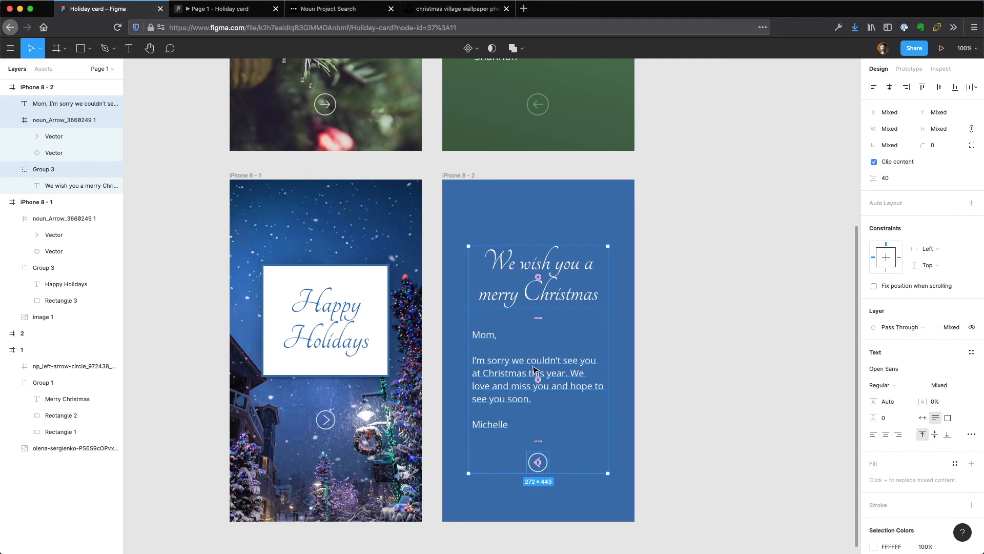
key(super+g)
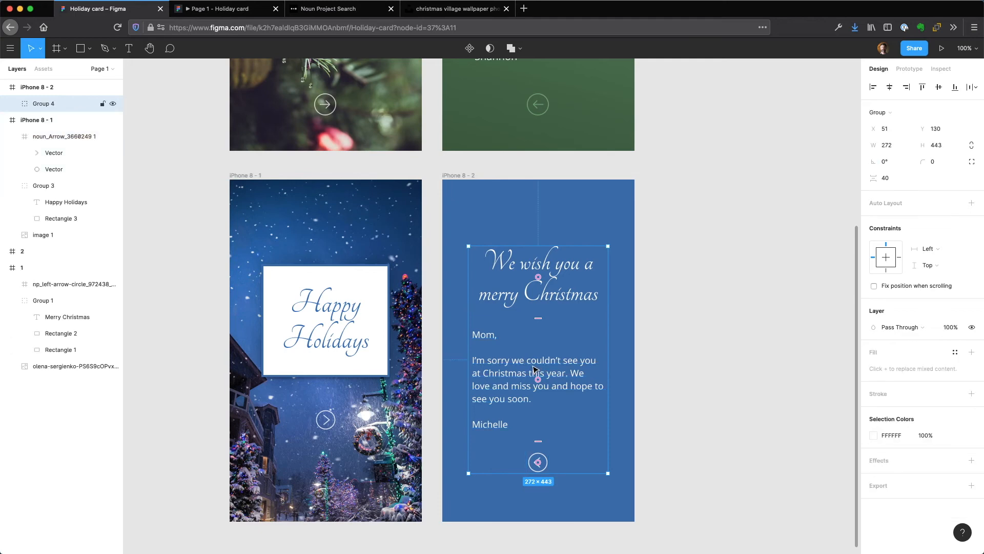
- Move the new group slightly up in the frame
drag(525, 367, 507, 362)
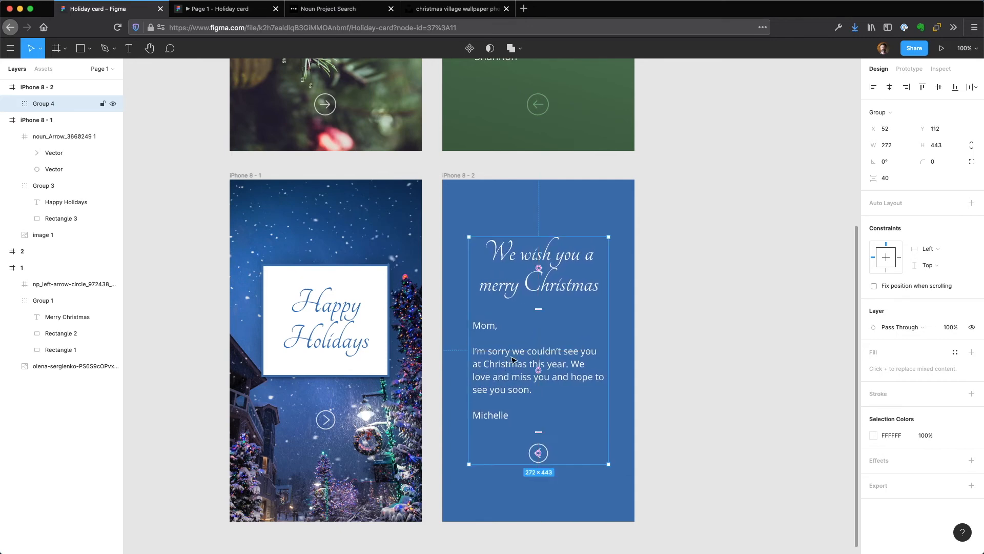
click(697, 325)
- Add a linear gradient fill to the blue frame in Overlay mode, ending in opaque black 000000 at the bottom
click(444, 183)
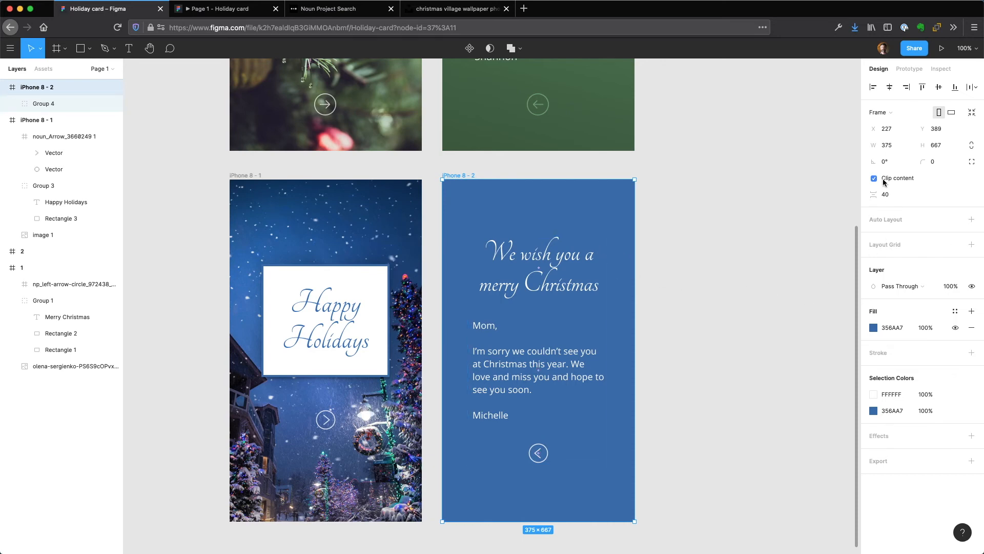
click(971, 311)
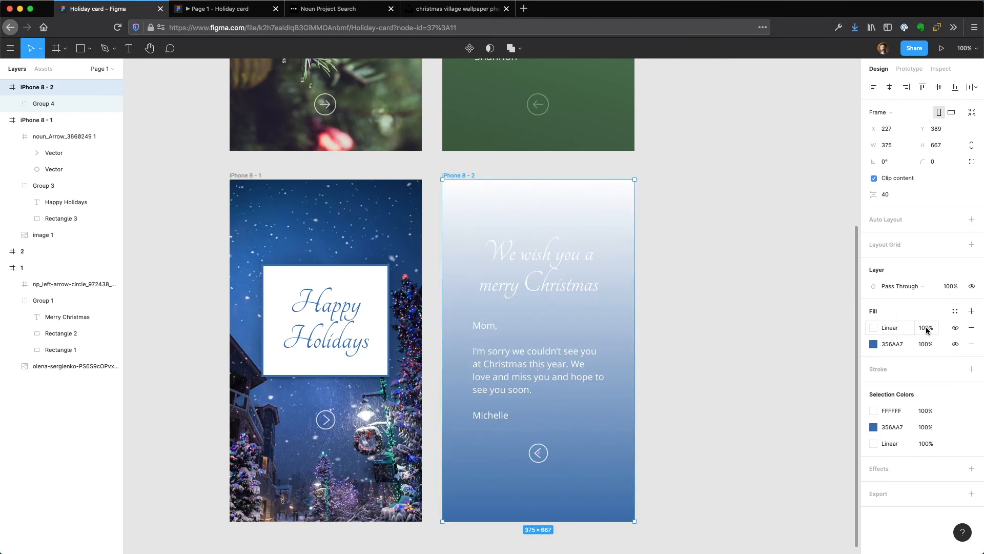
click(873, 328)
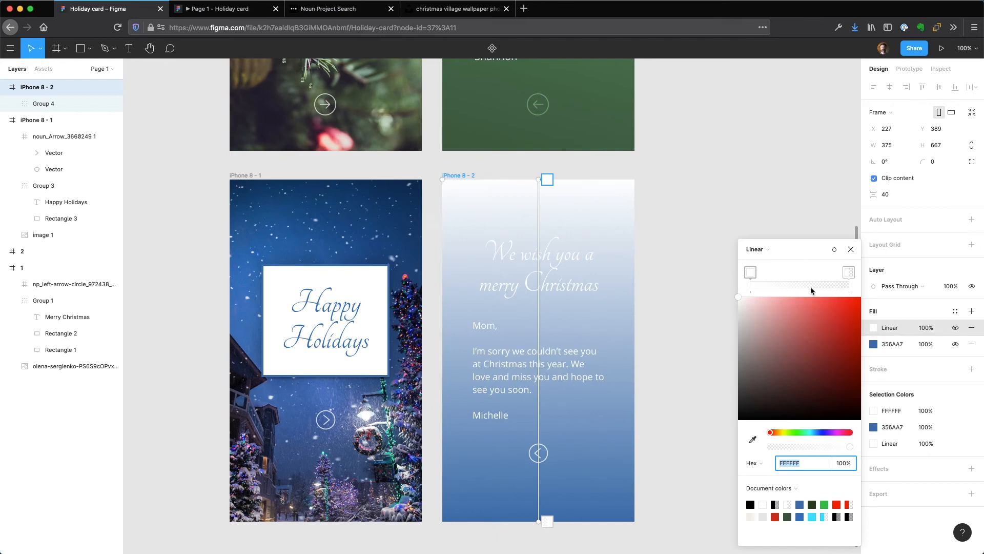
click(834, 253)
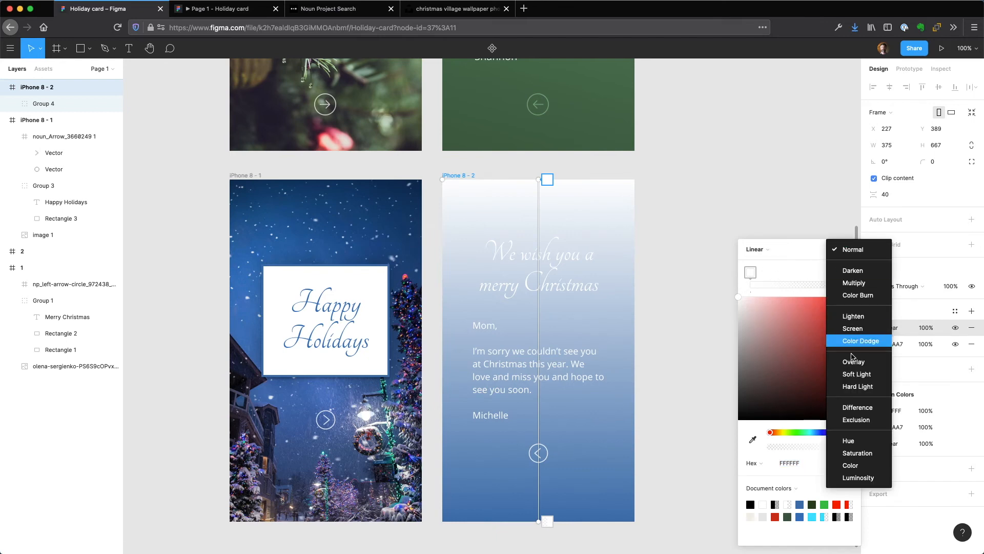
click(851, 361)
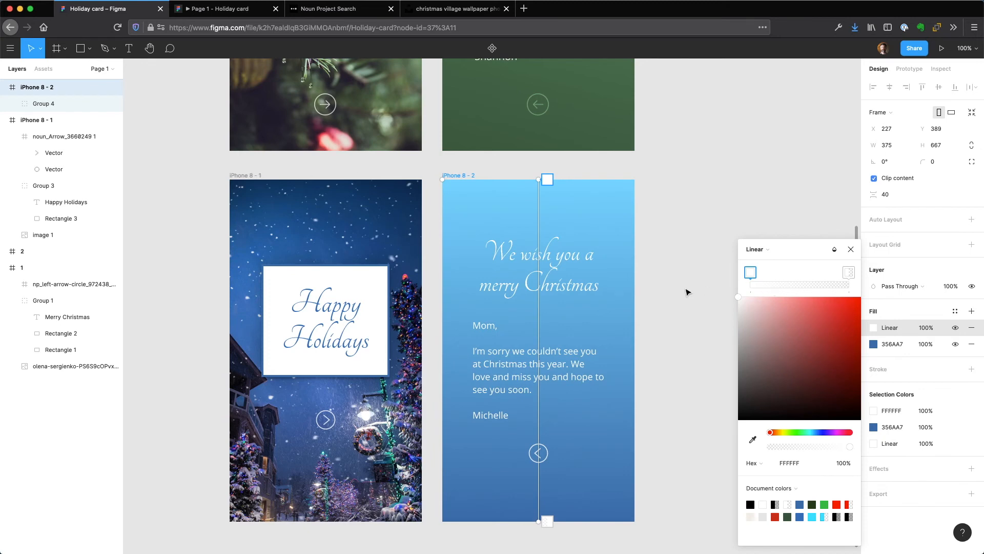
click(849, 272)
drag(761, 405, 659, 481)
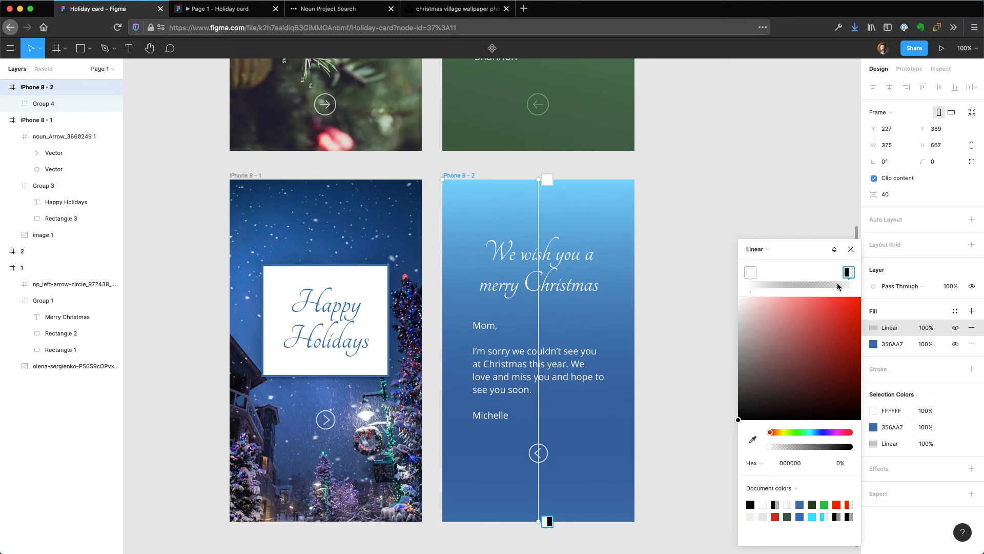
drag(771, 448, 907, 448)
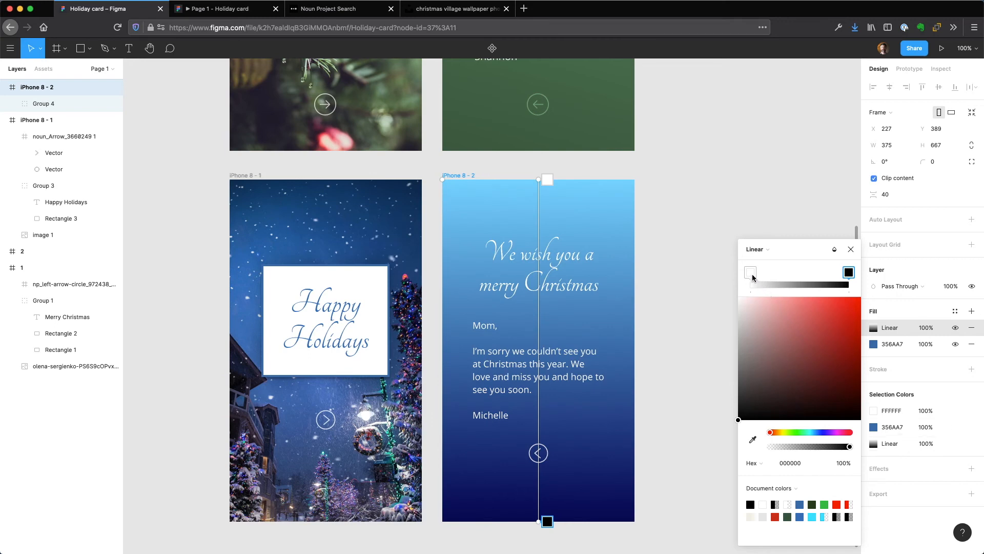
click(851, 250)
- Set the gradient fill's opacity to 50%
click(927, 331)
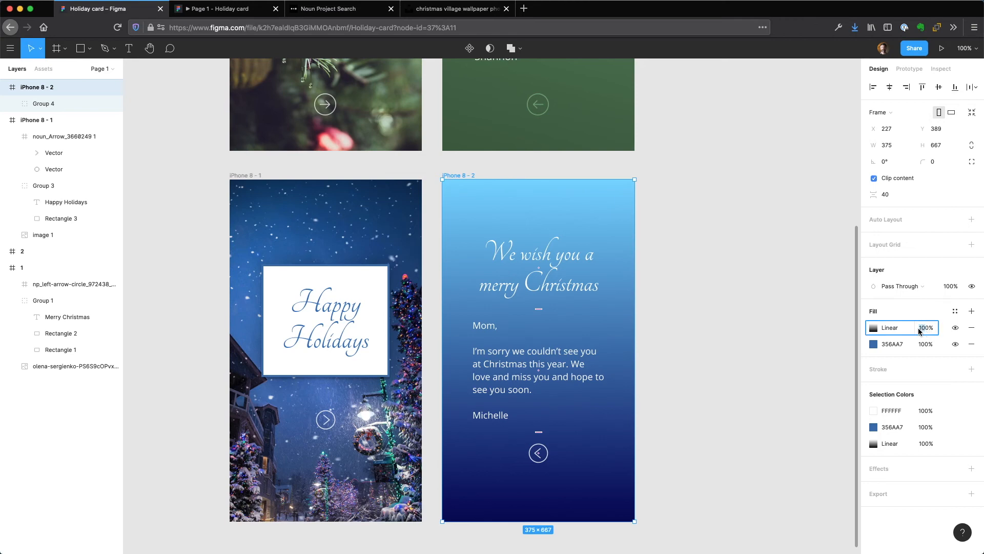
text(50)
key(Return)
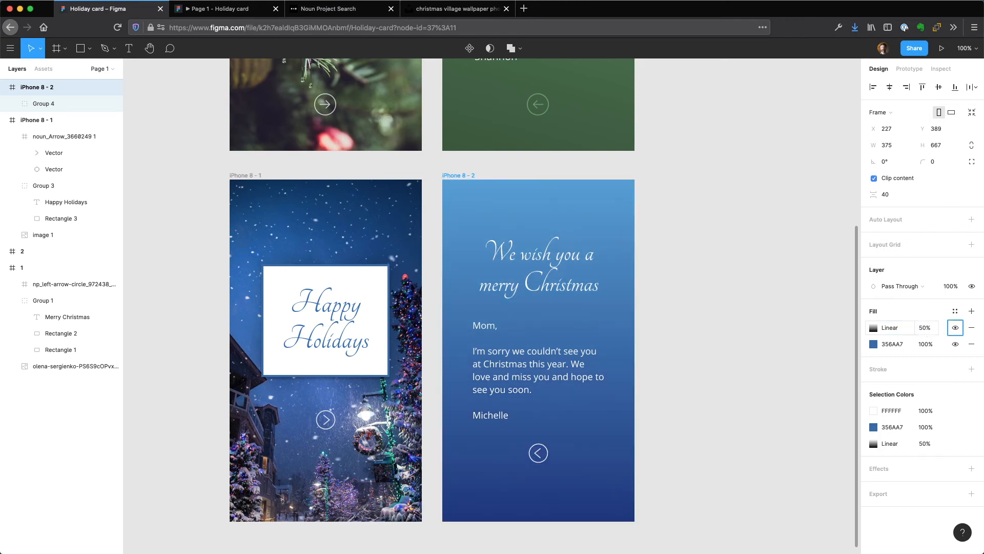
click(717, 233)
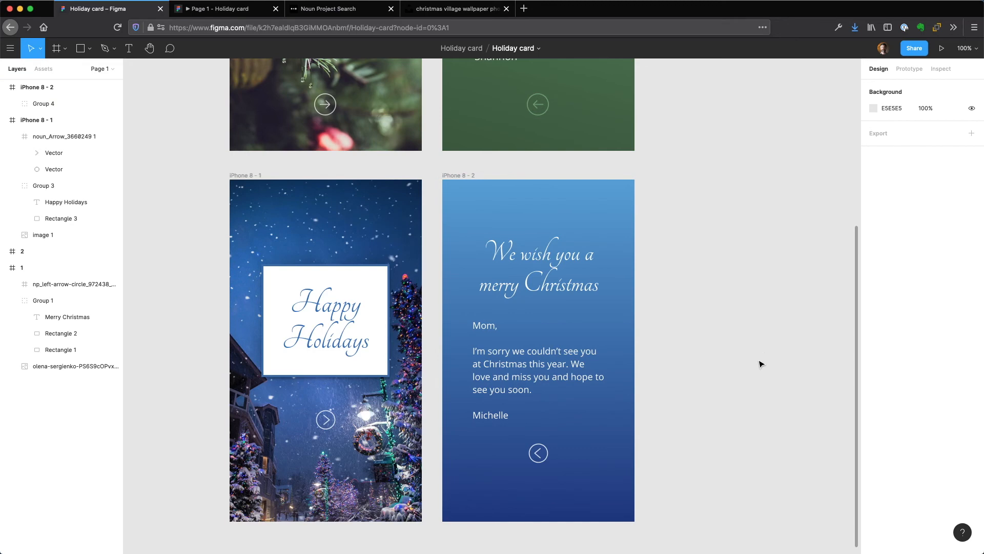
scroll(753, 369, up, 3)
scroll(743, 348, down, 3)
scroll(695, 265, up, 5)
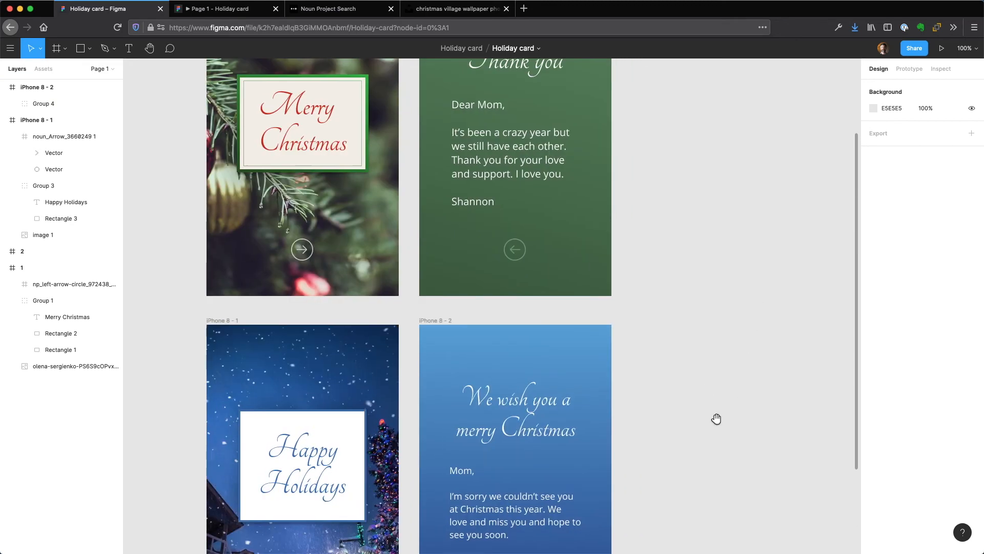
scroll(713, 422, up, 2)
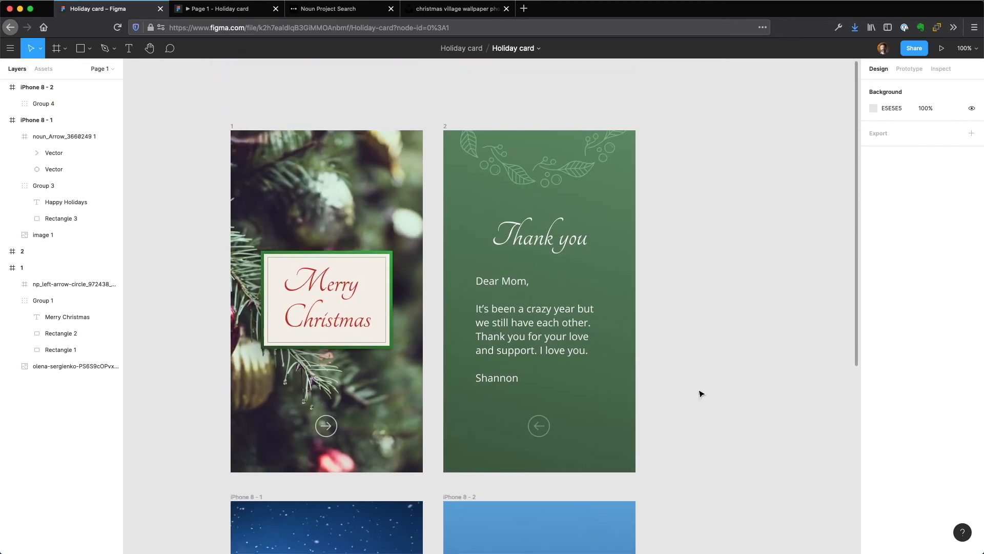
scroll(714, 323, down, 8)
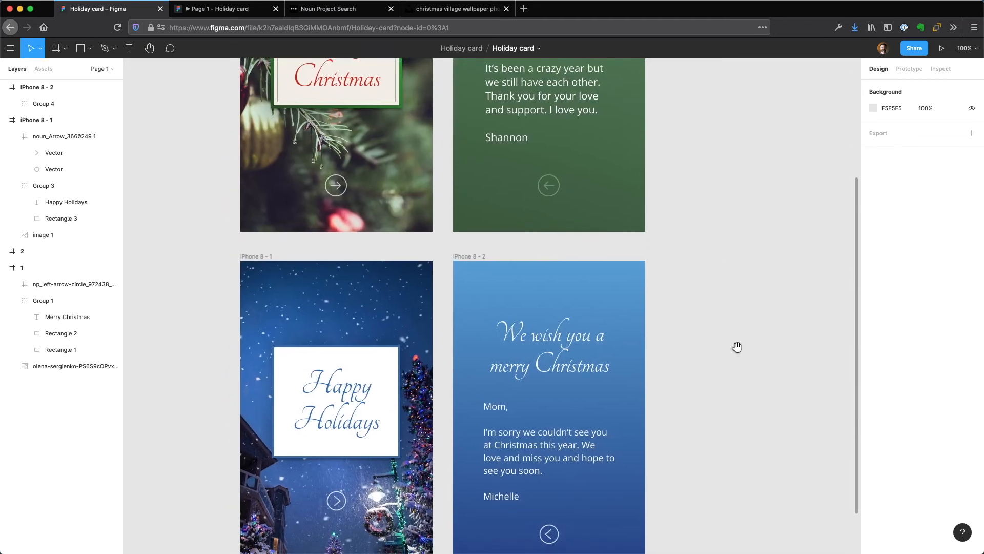
scroll(718, 200, up, 1)
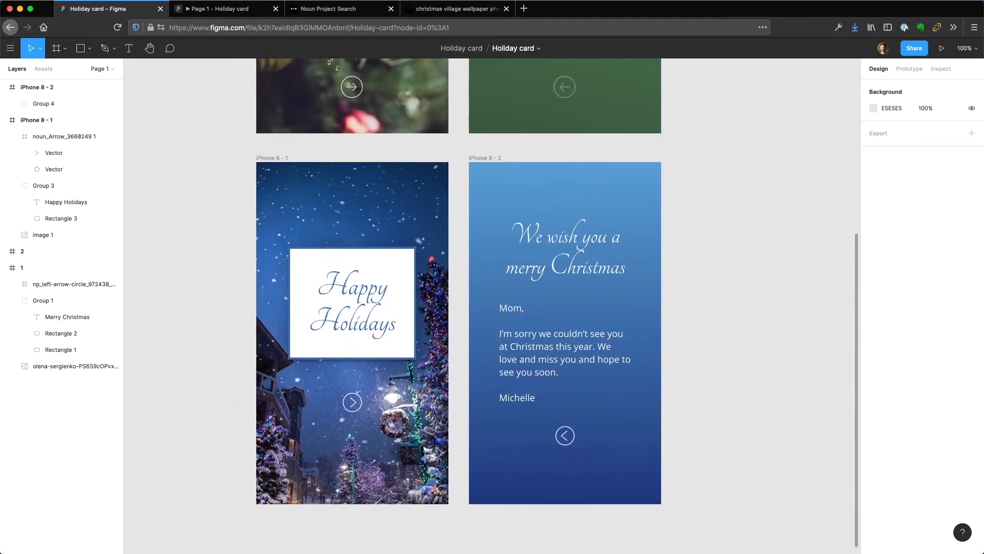
- Switch to the Noun Project tab, search icons for car, and download the car-with-luggage icon as SVG
click(331, 11)
click(387, 62)
drag(387, 62, 310, 63)
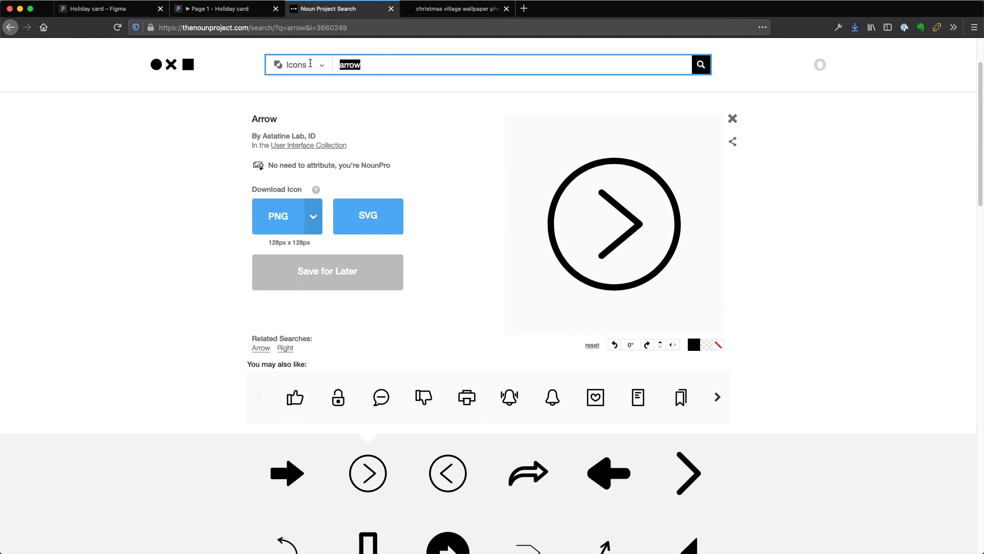
text(car)
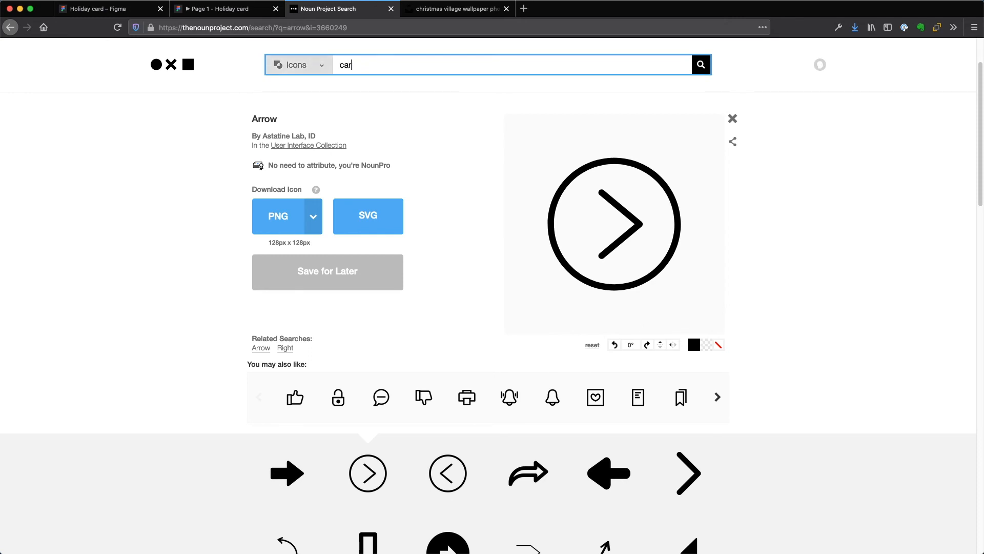
key(Return)
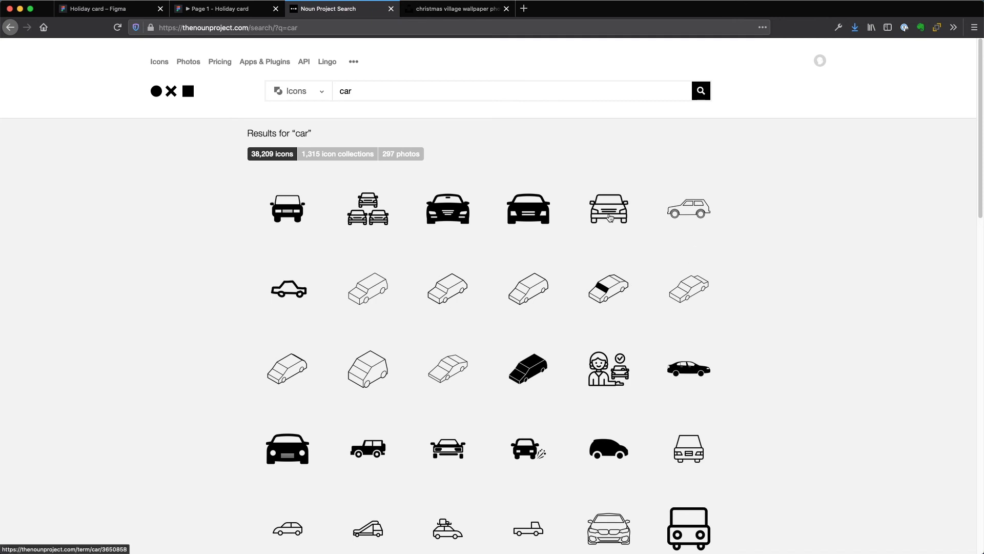
scroll(729, 267, down, 5)
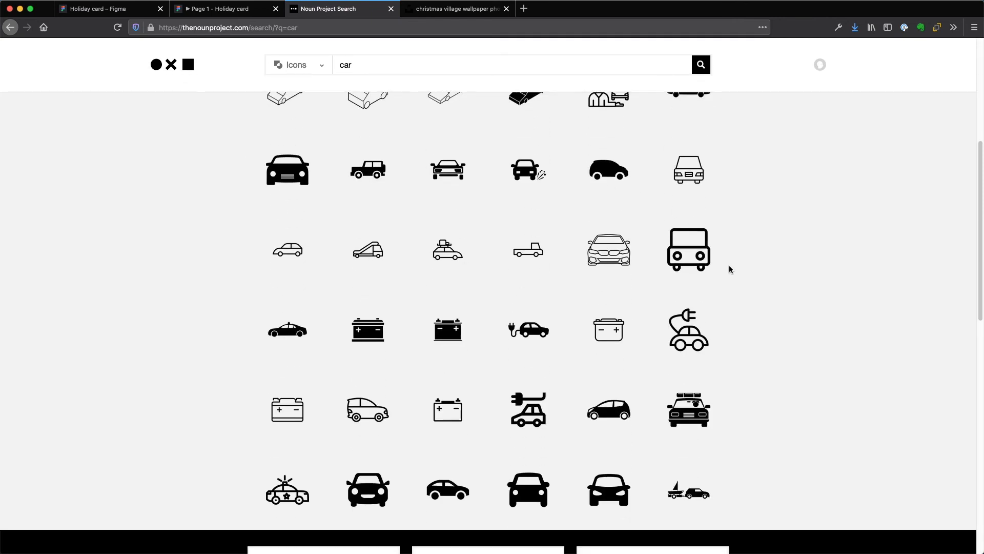
click(446, 255)
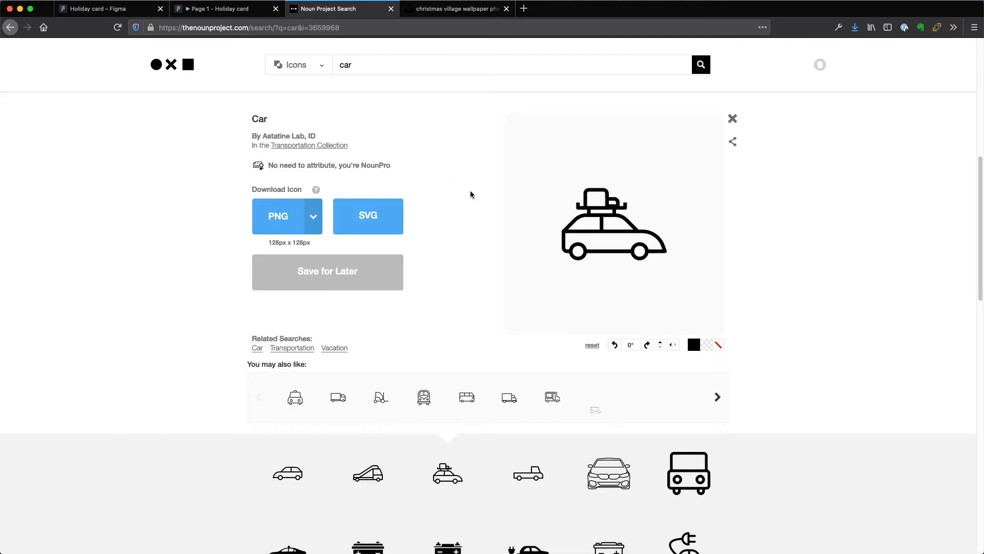
click(372, 224)
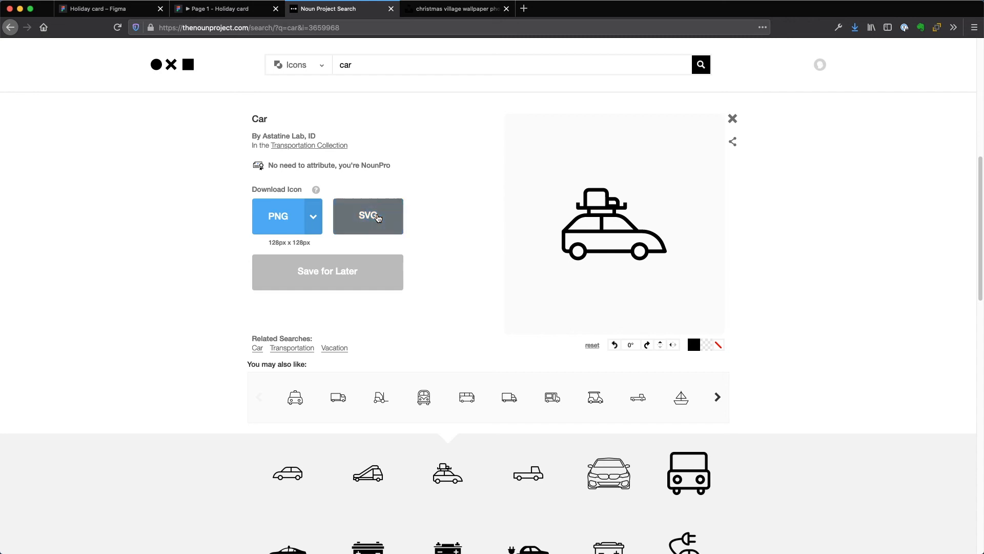
click(358, 224)
click(506, 255)
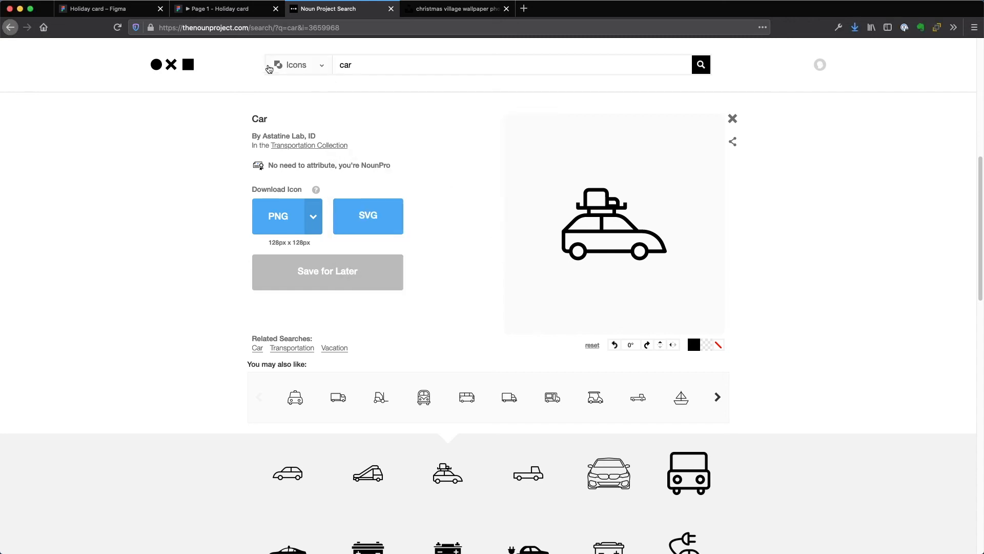
click(113, 10)
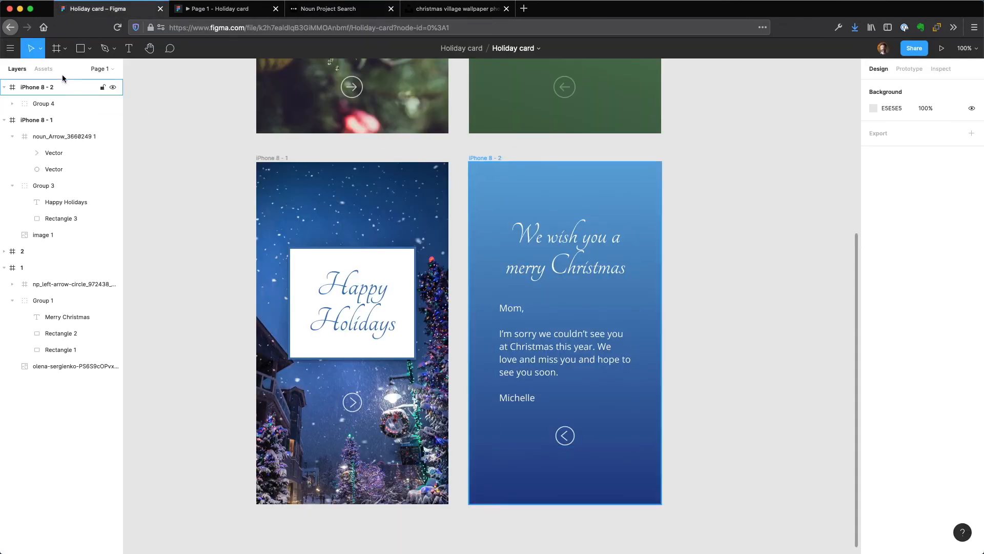
click(9, 48)
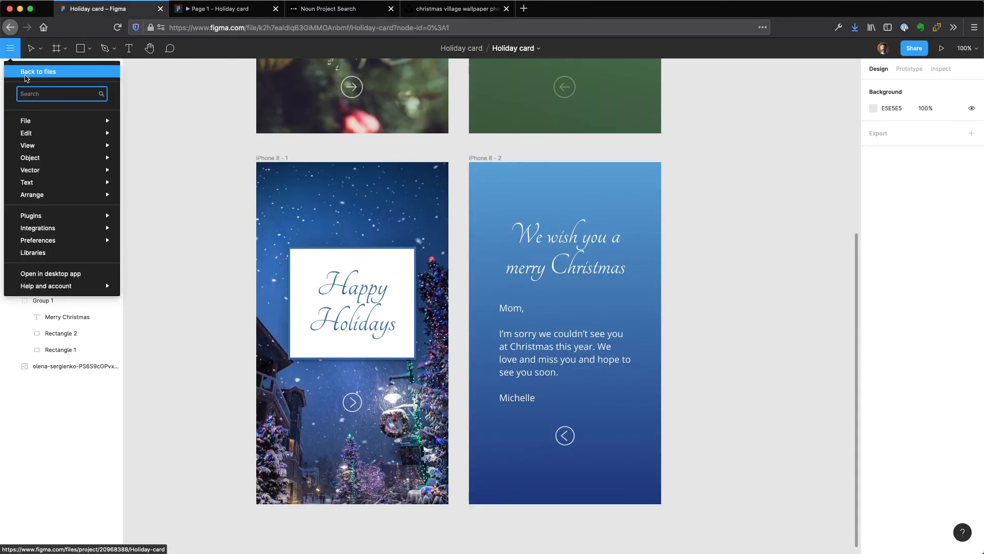
text(place)
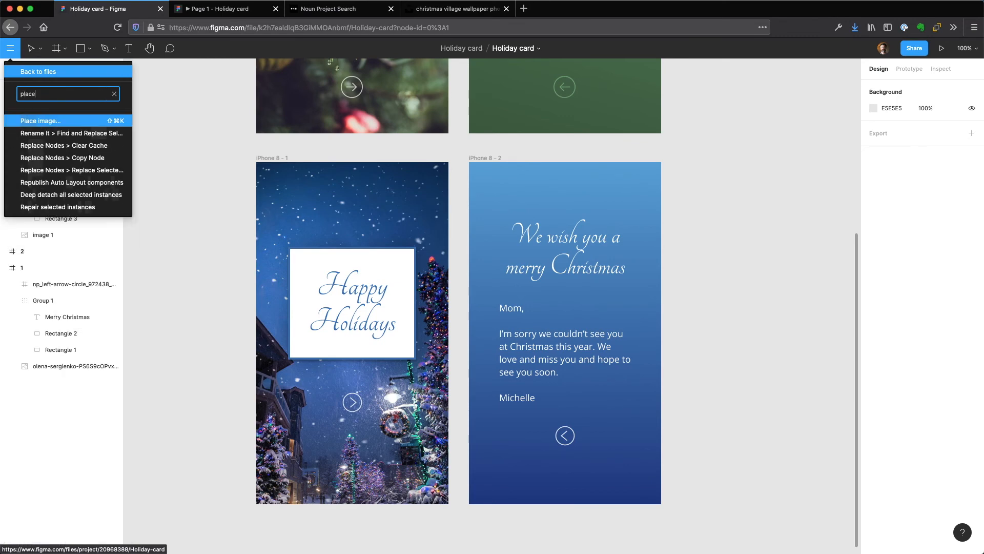
key(Return)
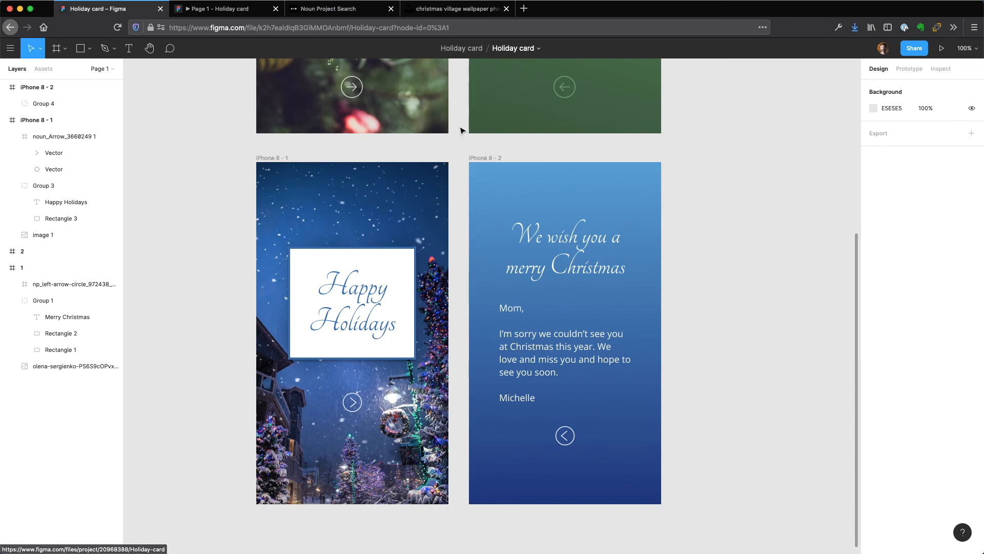
click(8, 50)
key(super+shift+k)
text(po)
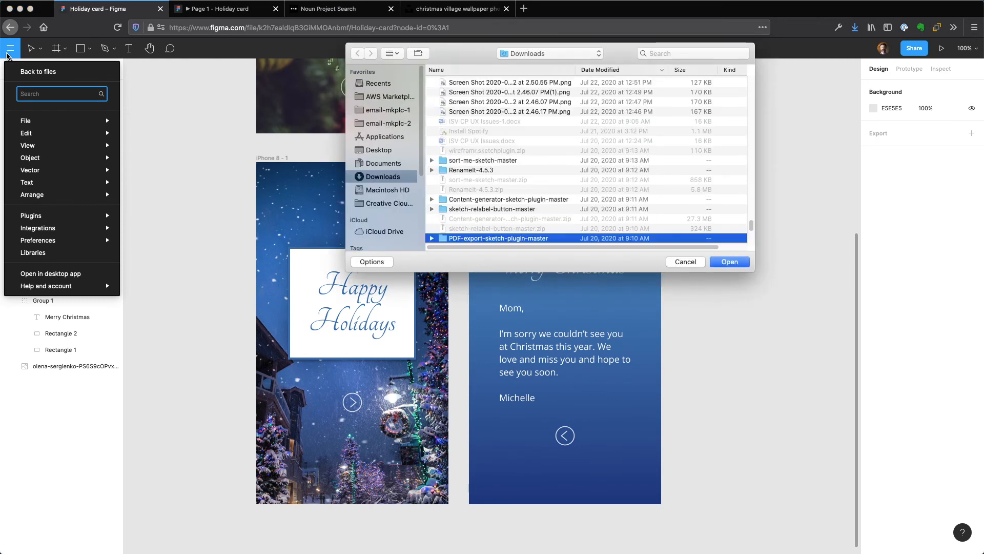
key(Escape)
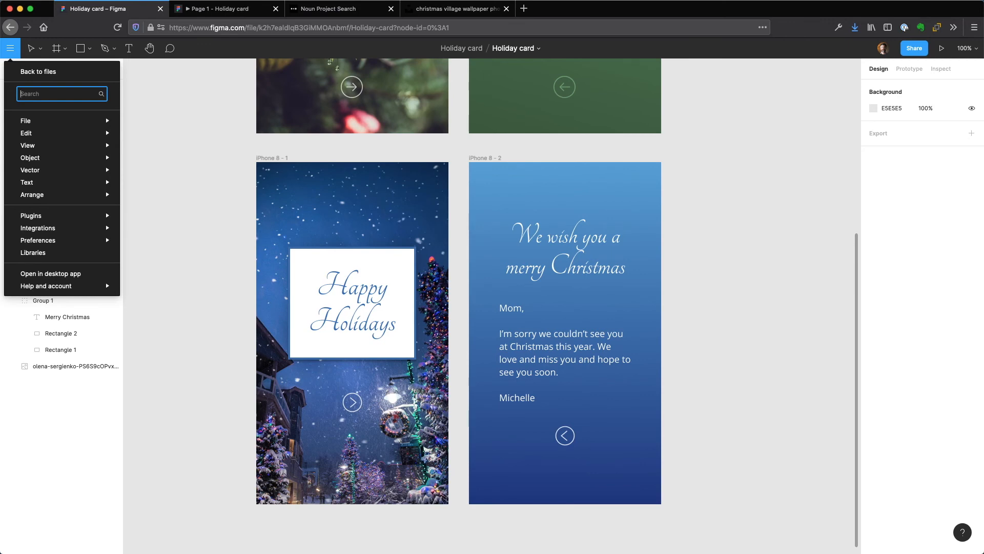
text(plac)
key(Escape)
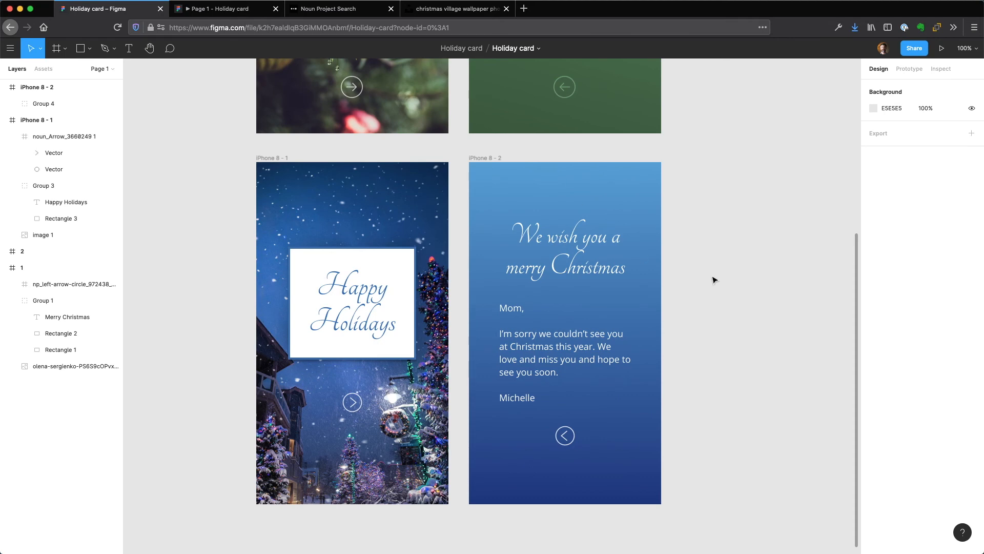
- Back in Figma, place the downloaded noun_Car SVG near the top of the blue iPhone 8 - 2 frame
scroll(715, 280, up, 1)
scroll(714, 280, down, 1)
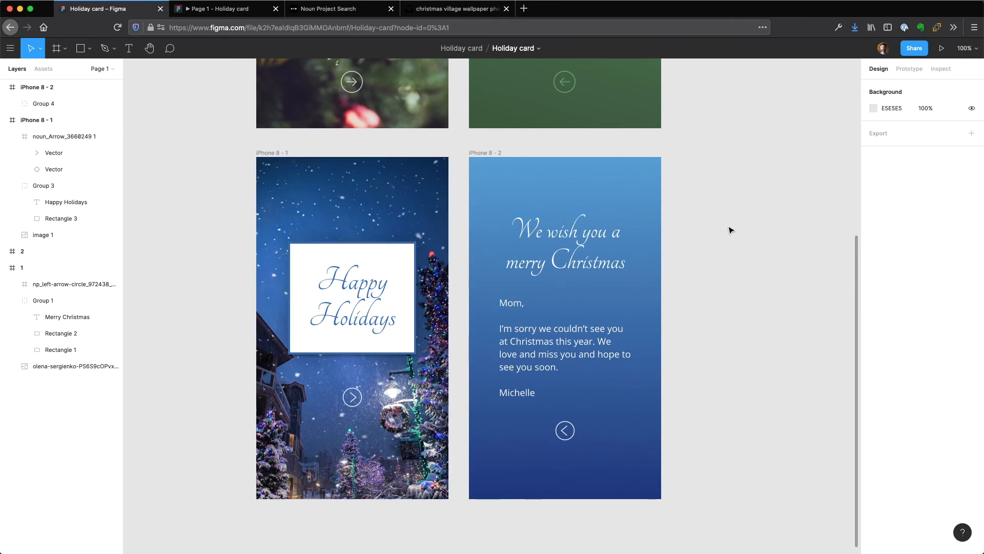
drag(856, 284, 791, 280)
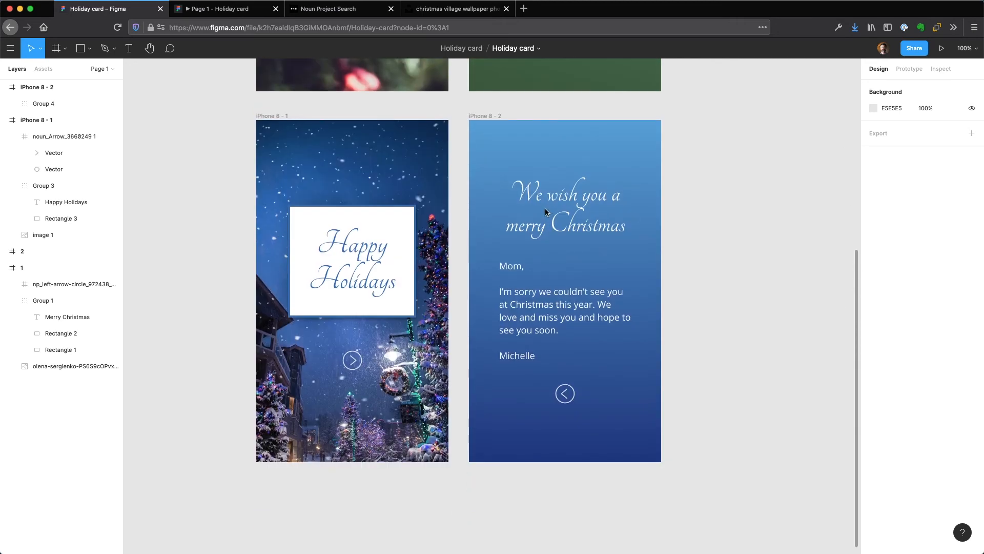
key(super+shift+k)
click(503, 82)
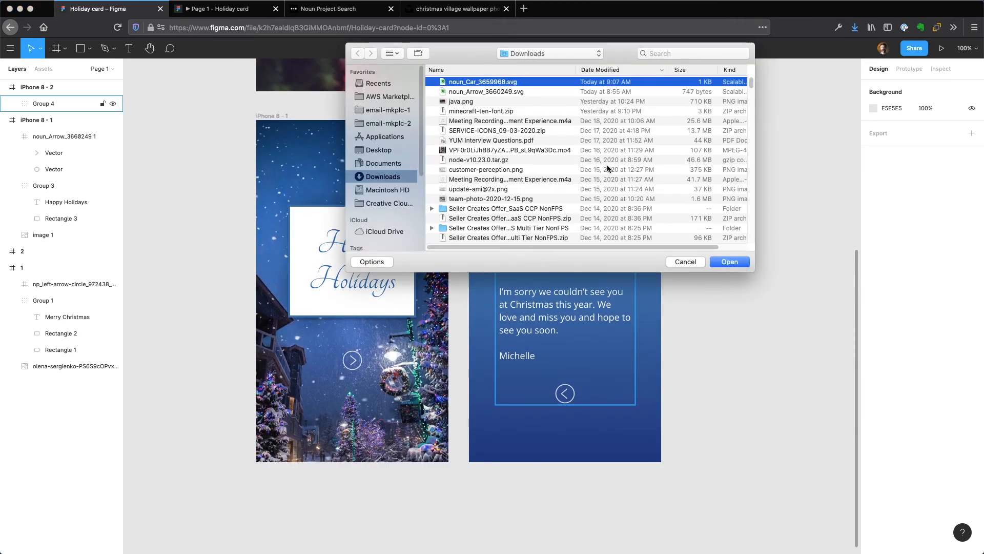
click(733, 262)
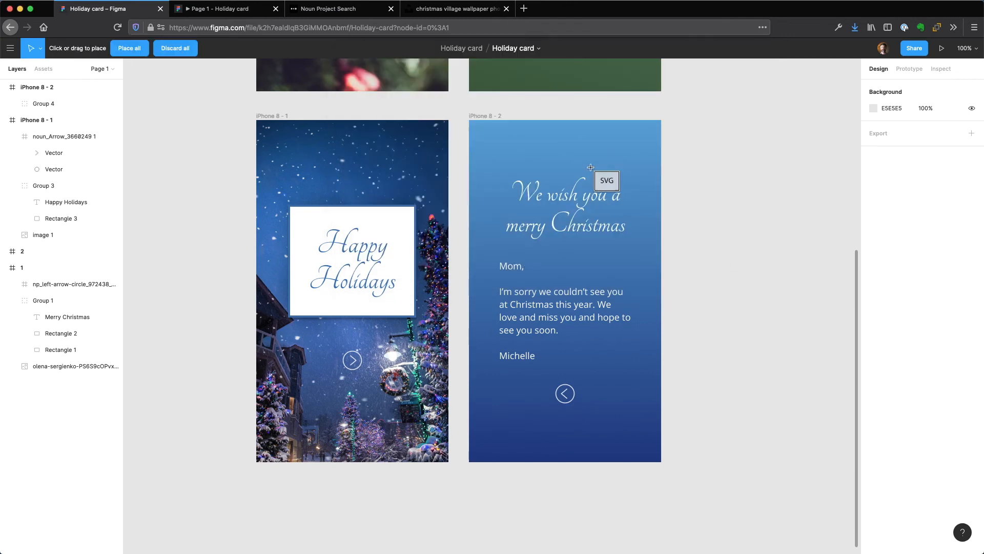
click(528, 144)
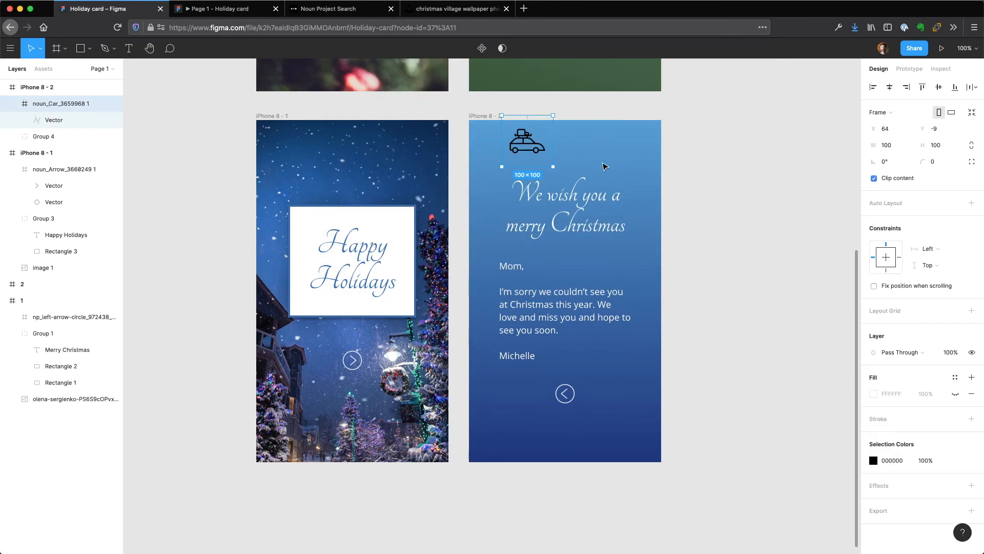
- Move the car icon to the top centre of the blue frame, above the Christmas message
drag(523, 143, 563, 151)
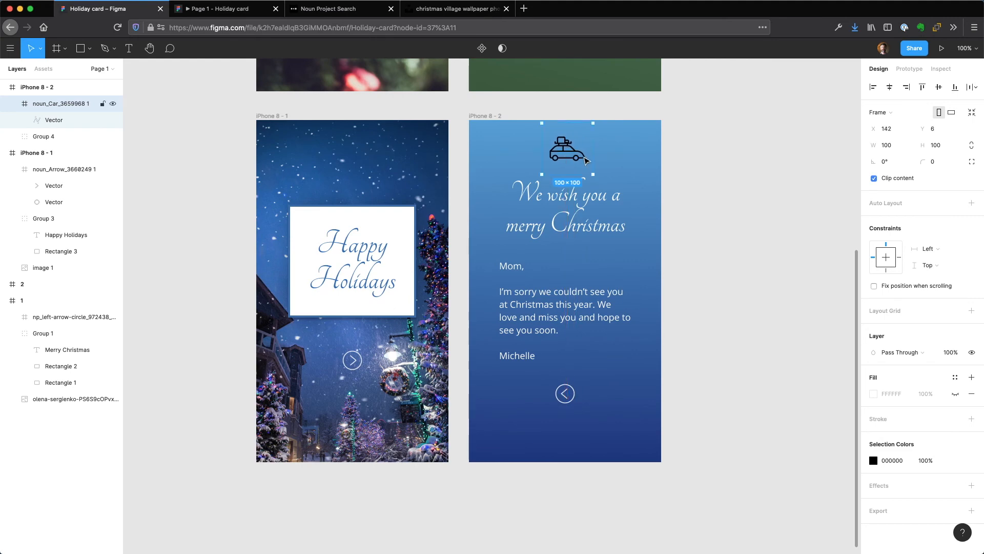
double_click(561, 224)
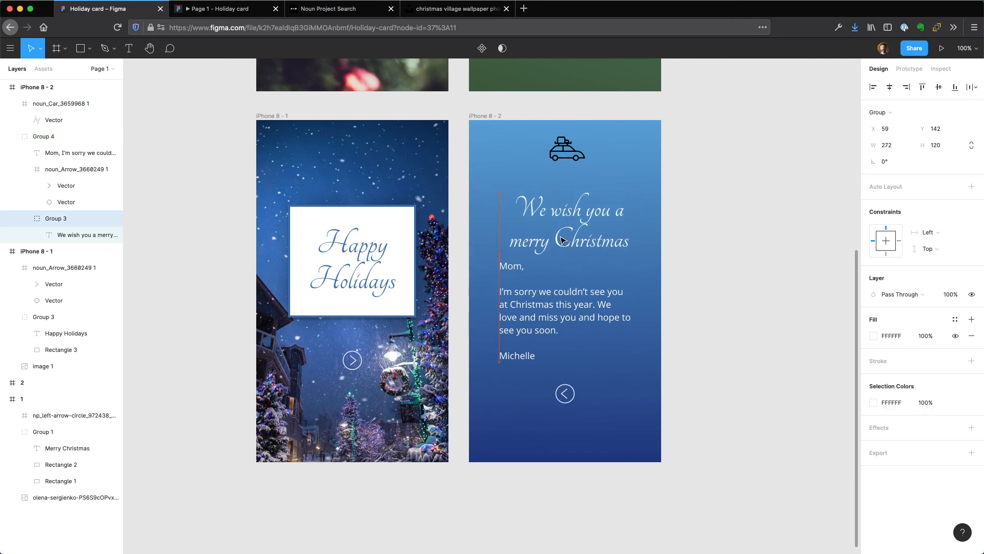
key(super+z)
click(591, 257)
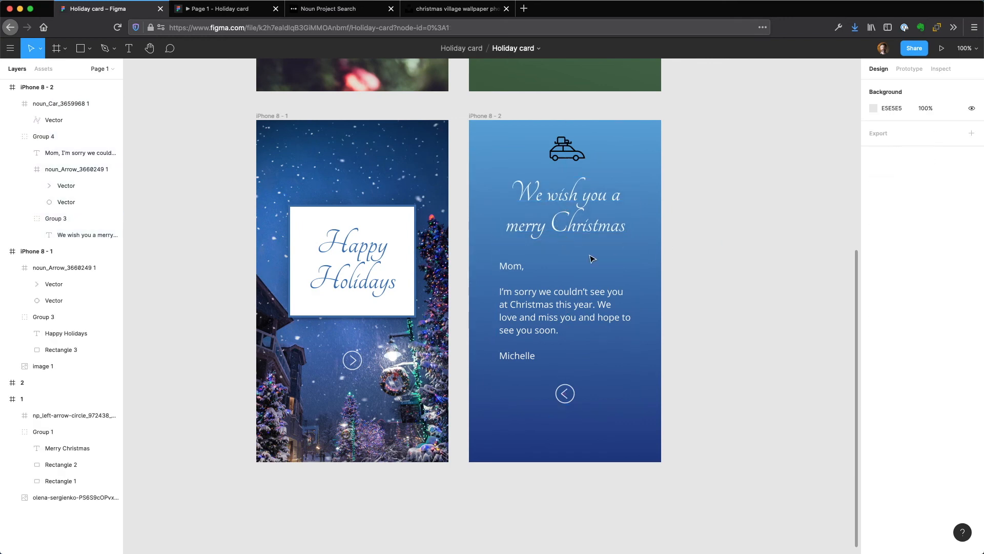
click(559, 220)
mouse_move(560, 223)
mouse_down()
mouse_move(562, 244)
mouse_move(560, 232)
mouse_up()
drag(562, 155, 559, 155)
key(alt)
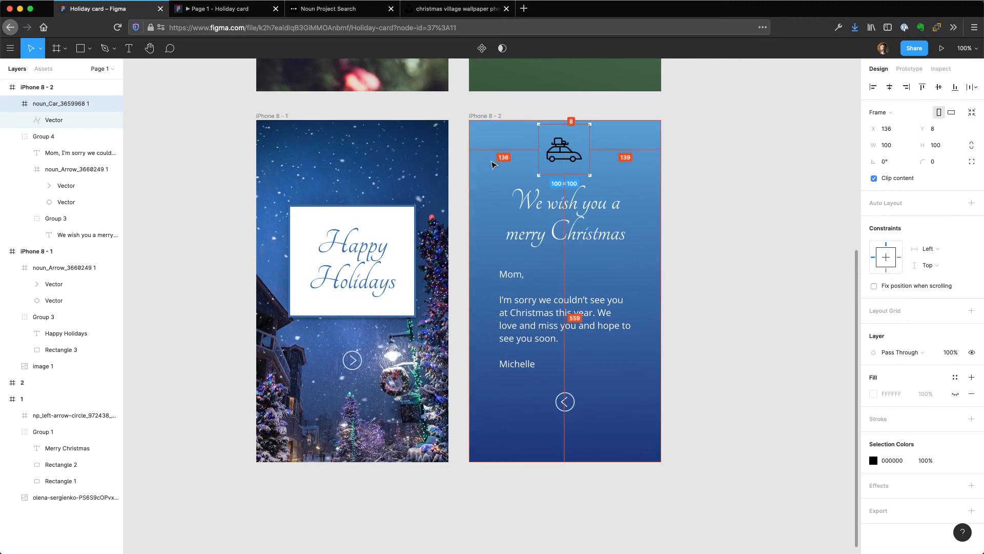
key(super+z)
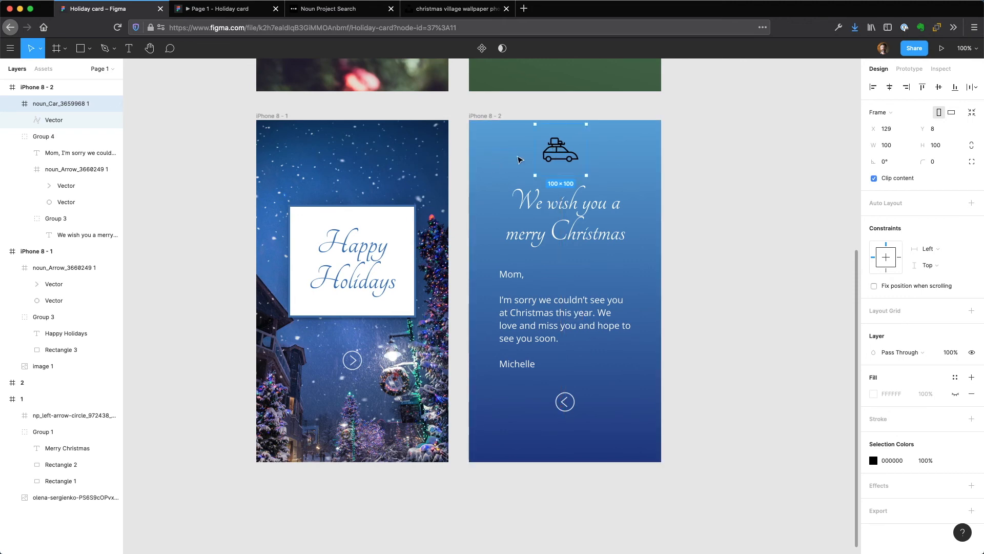
- Move the message group down to y 148, leaving a 40 px gap below the car icon
click(550, 255)
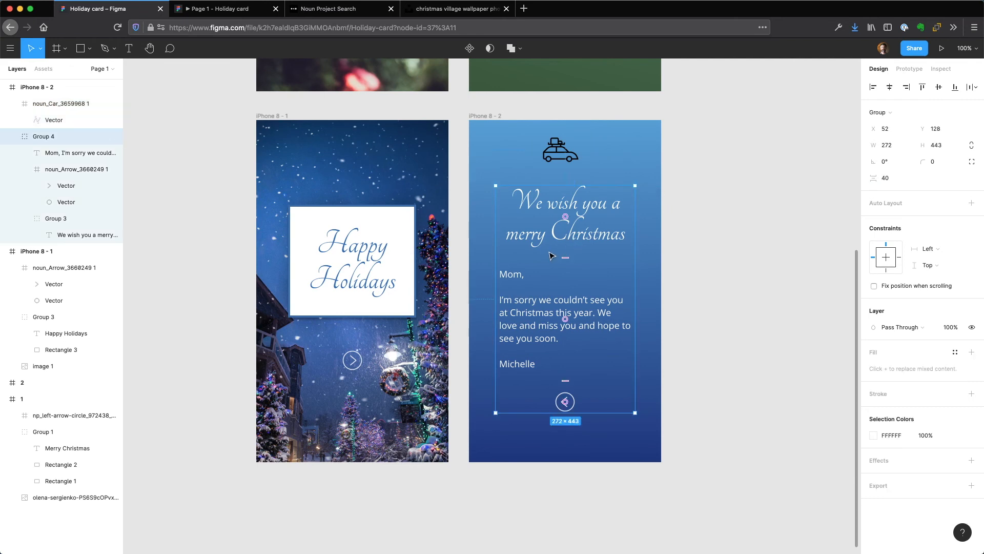
drag(540, 255, 541, 267)
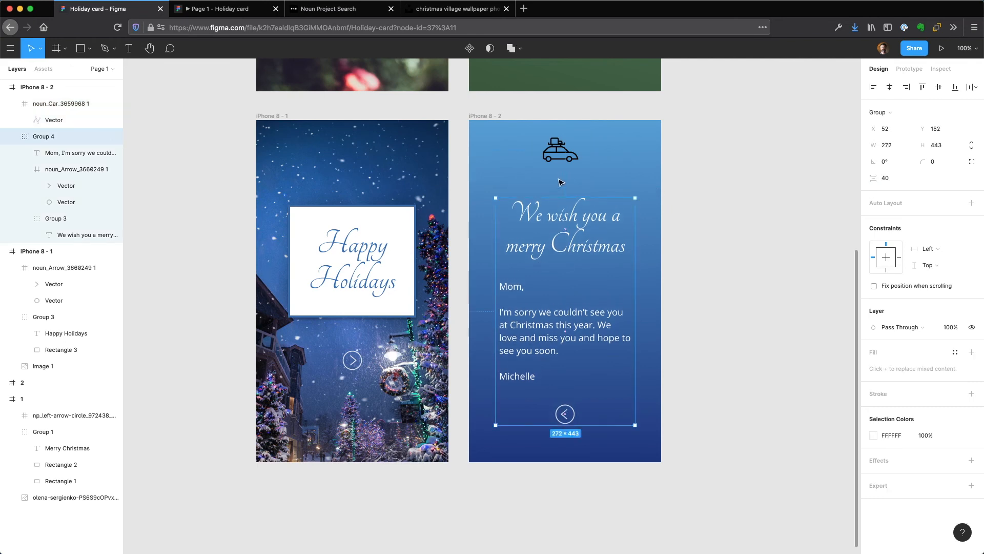
key(Up)
key(Up)
key(Up)
key(Up)
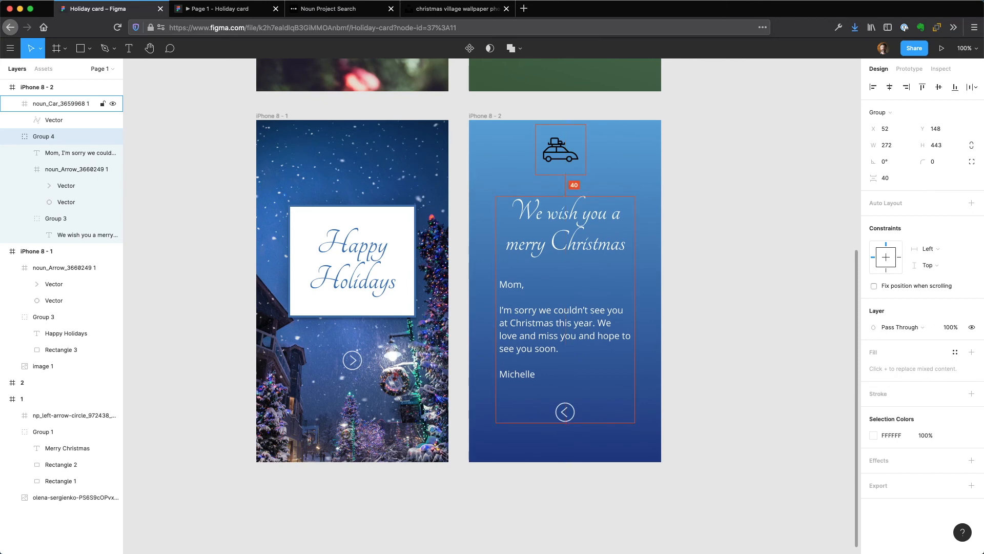
- Move the car icon layer into Group 4 with the message
click(553, 149)
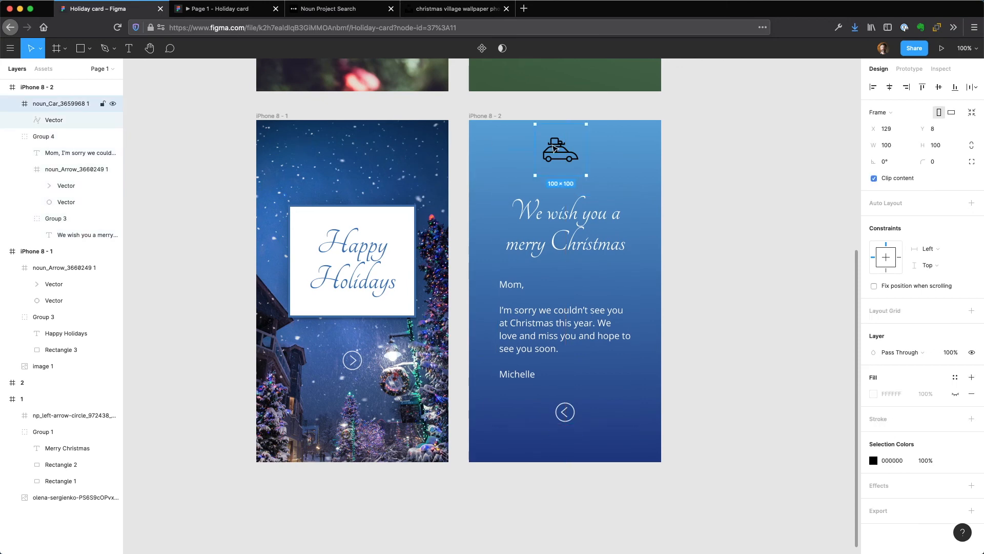
drag(67, 107, 67, 151)
click(706, 241)
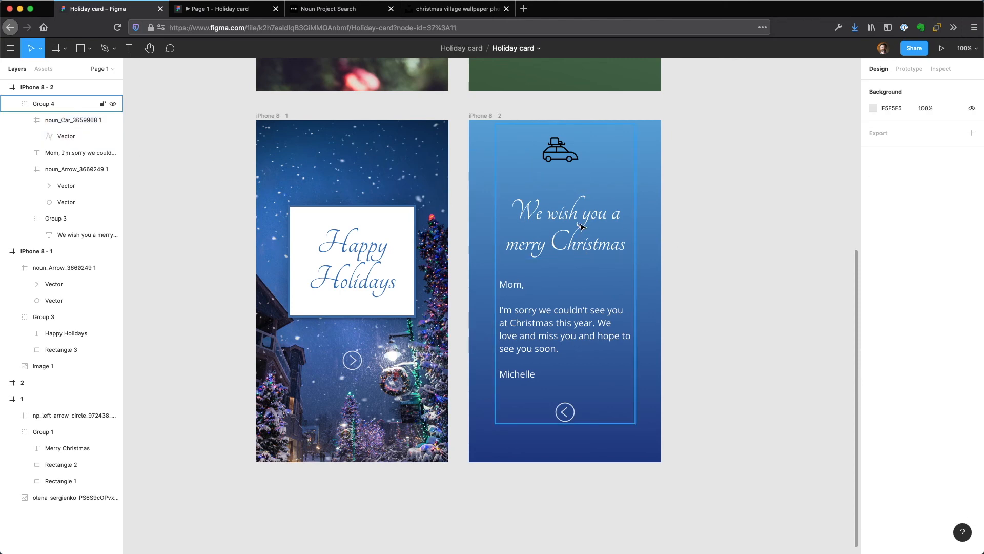
- Shift the combined car and message group lower in the blue frame
drag(563, 243, 564, 261)
click(714, 210)
click(569, 232)
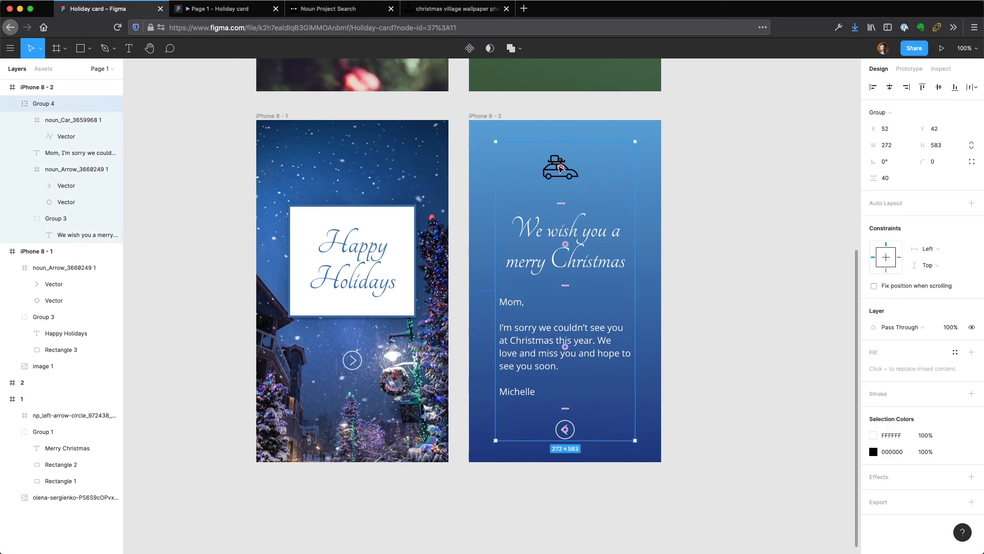
drag(557, 170, 554, 180)
click(688, 187)
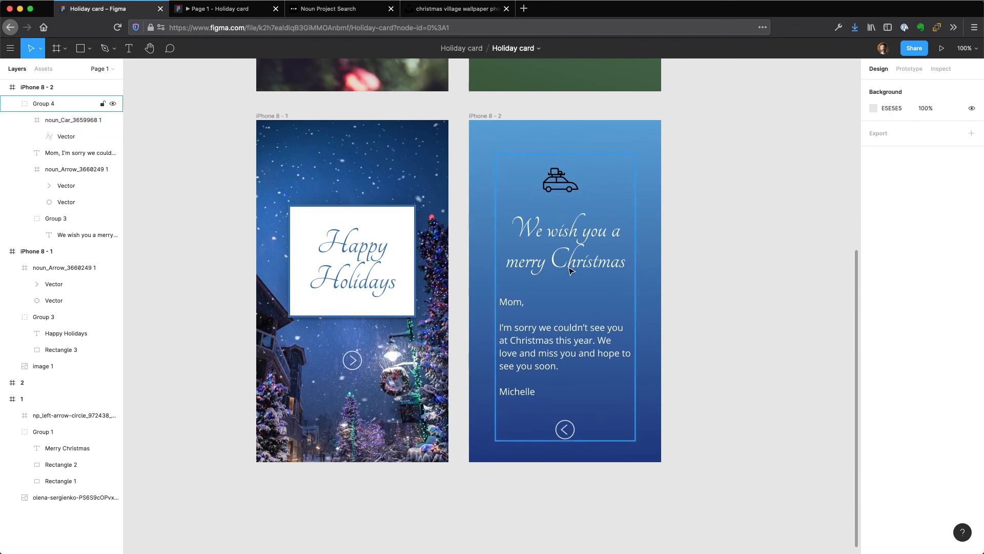
click(569, 268)
drag(569, 320, 568, 316)
- Recolor the car icon to white, FFFFFF
double_click(546, 179)
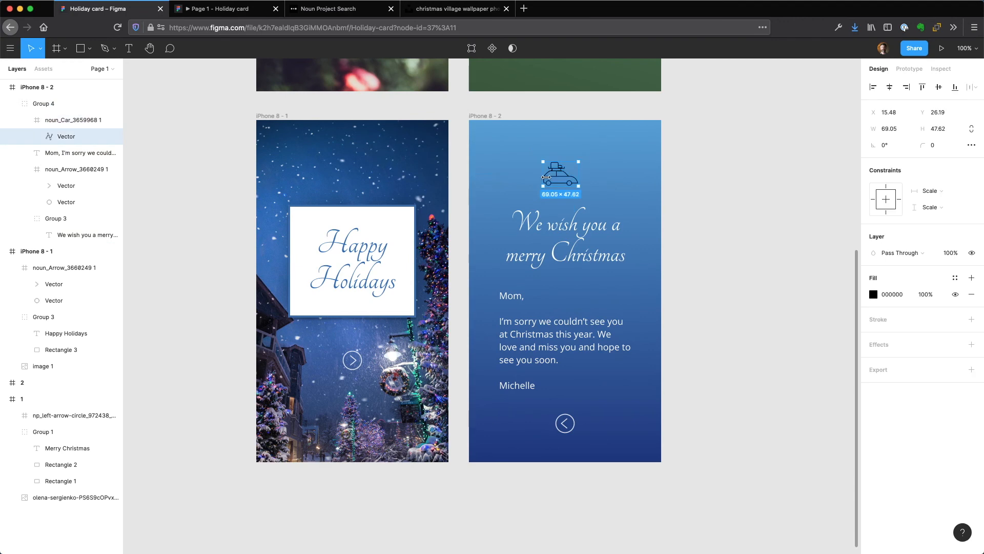
click(64, 120)
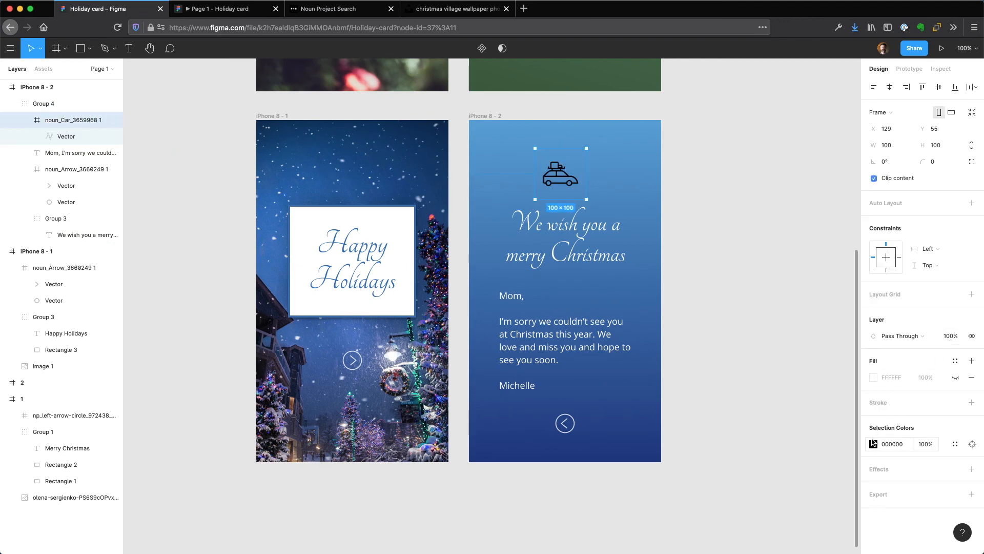
click(873, 445)
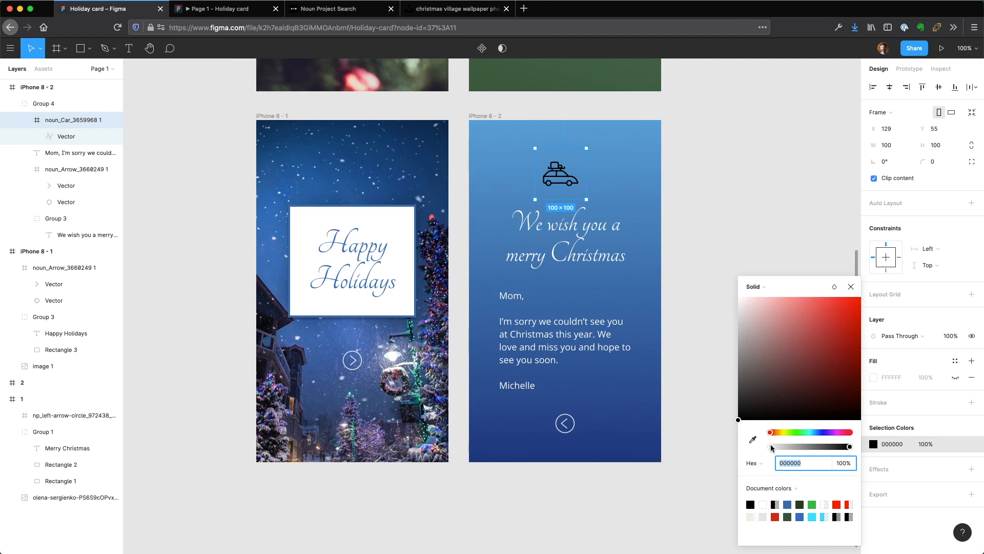
text(FFFFFF)
key(Return)
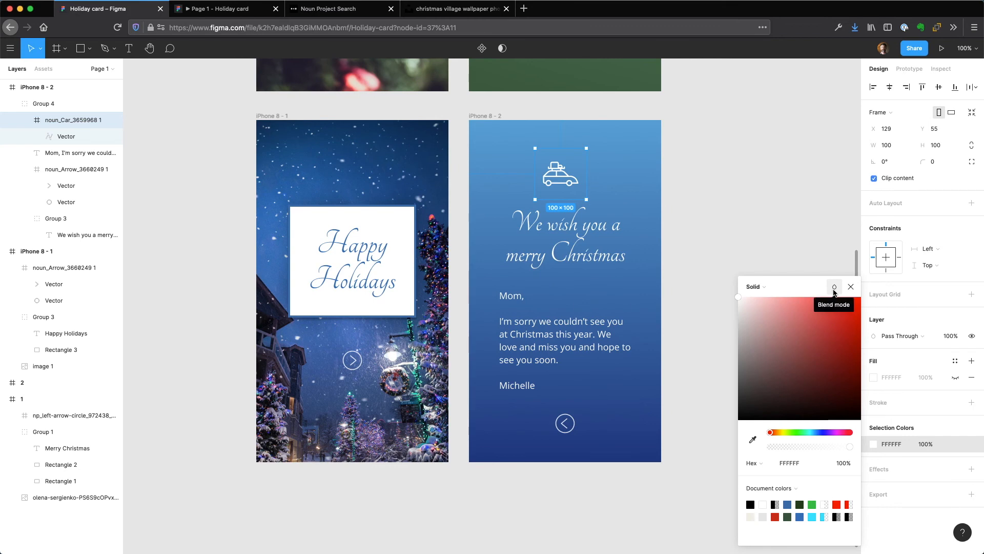
- Set the car icon's fill blend mode to Overlay
click(834, 288)
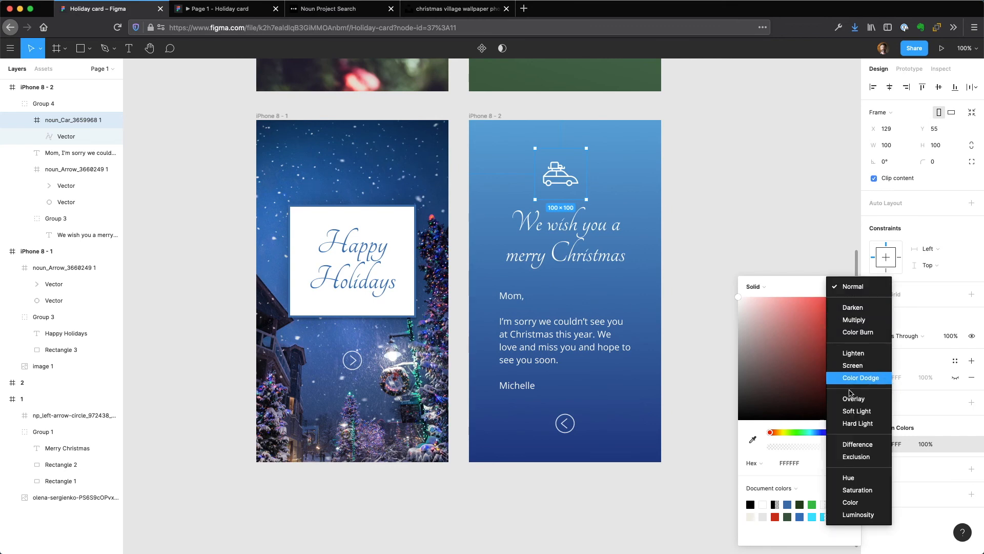
click(853, 399)
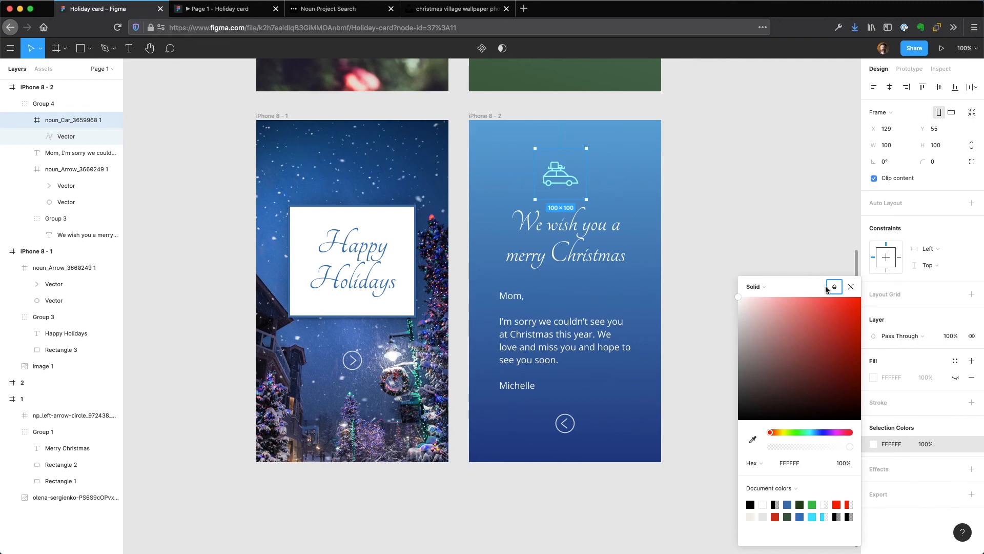
click(851, 287)
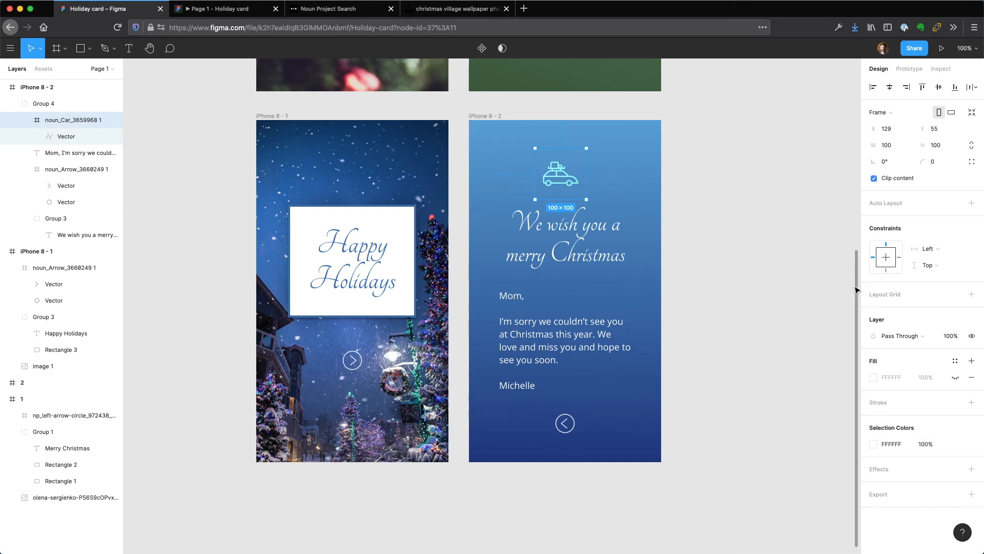
- Set the car icon layer's opacity to 50%
click(951, 340)
text(5)
key(Tab)
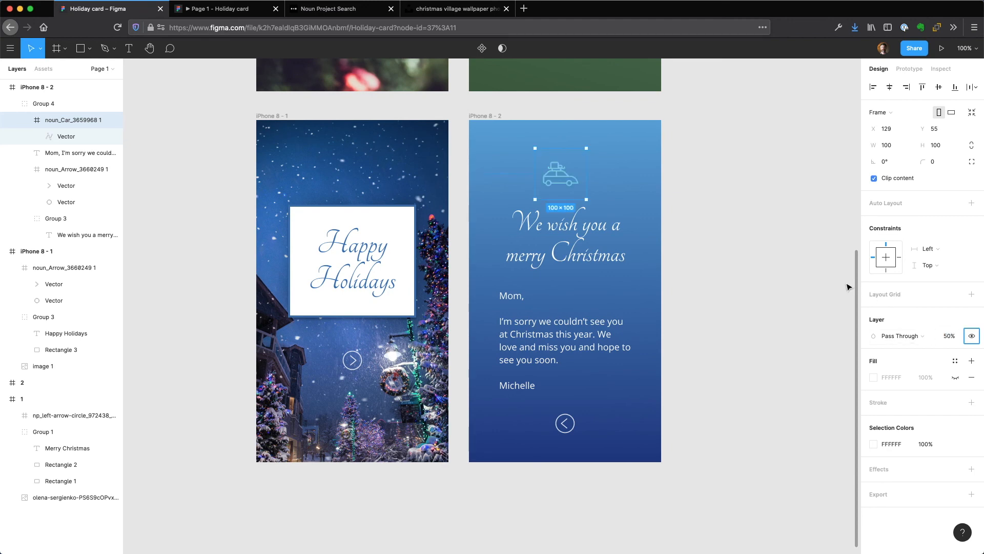
click(793, 275)
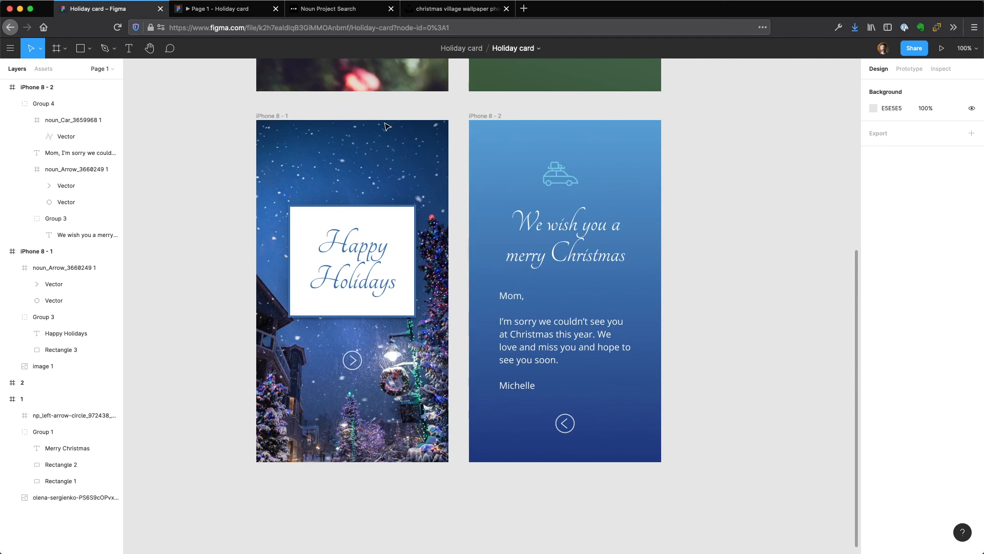
- Rename the snowy Happy Holidays frame to 1
click(278, 116)
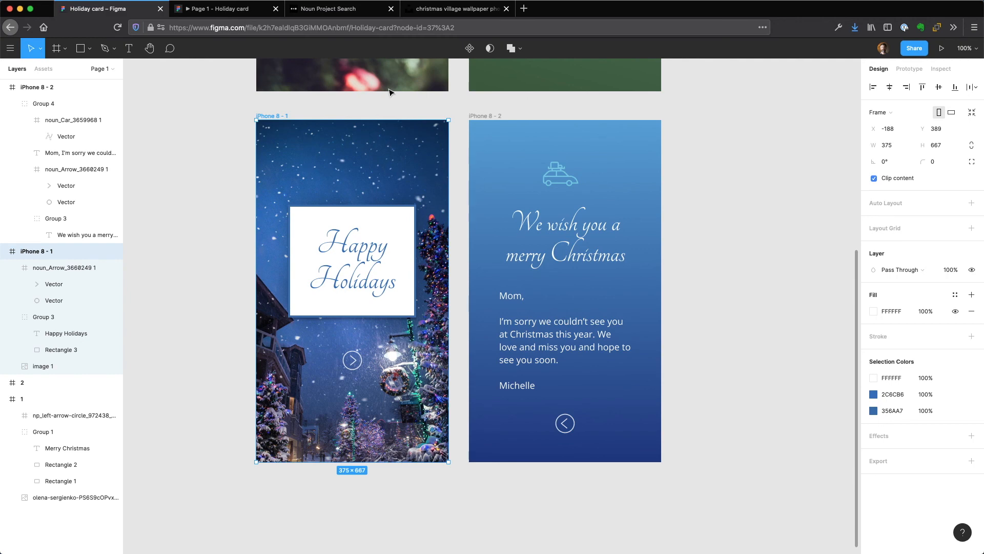
click(908, 69)
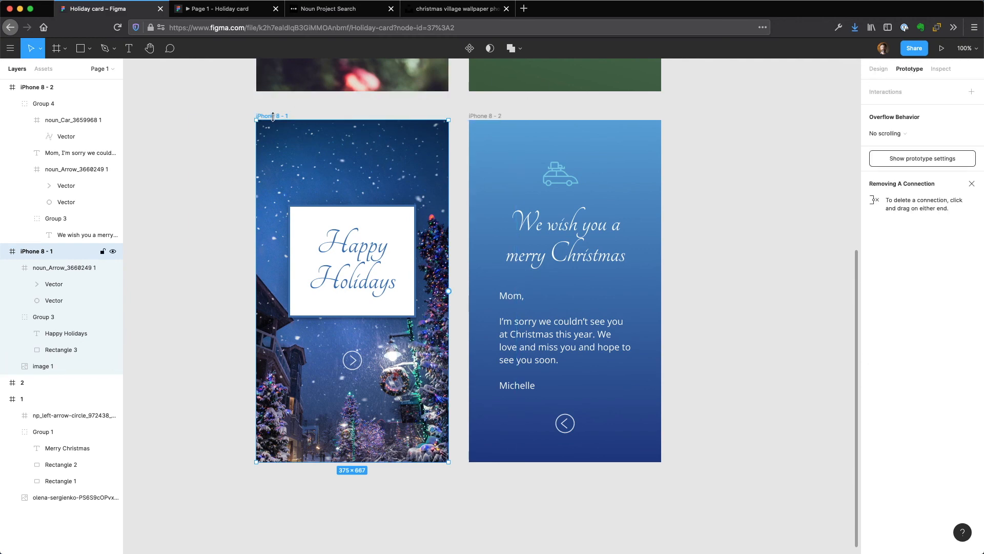
click(208, 125)
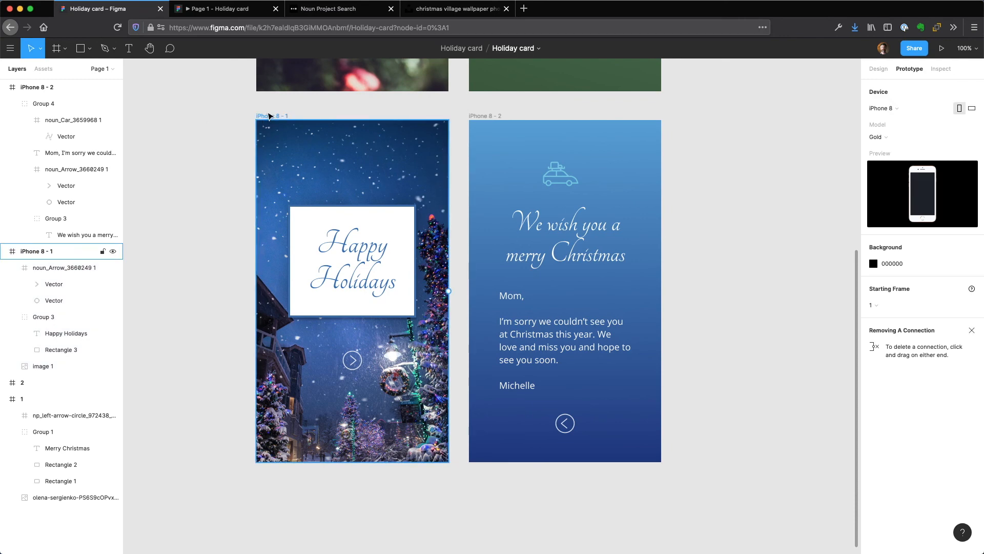
click(268, 116)
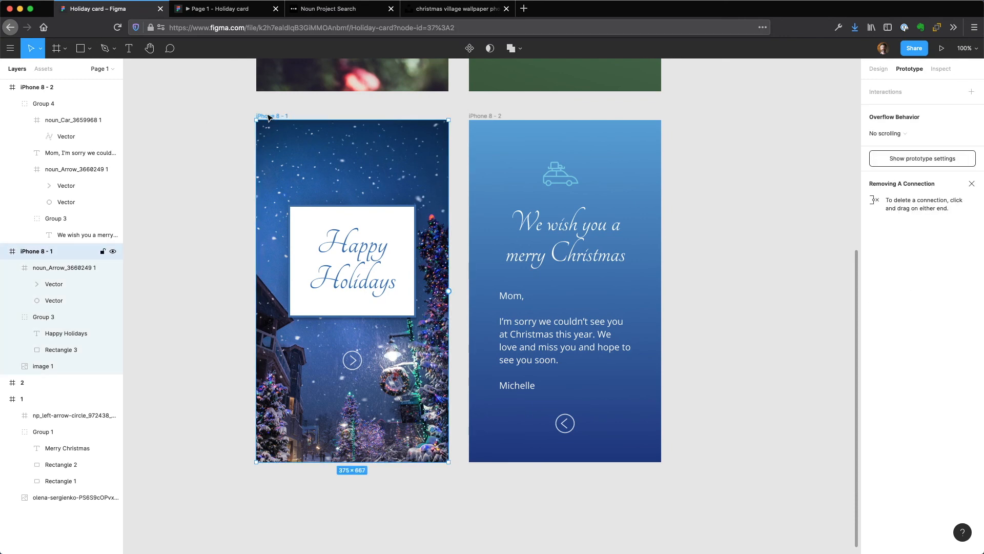
key(super+r)
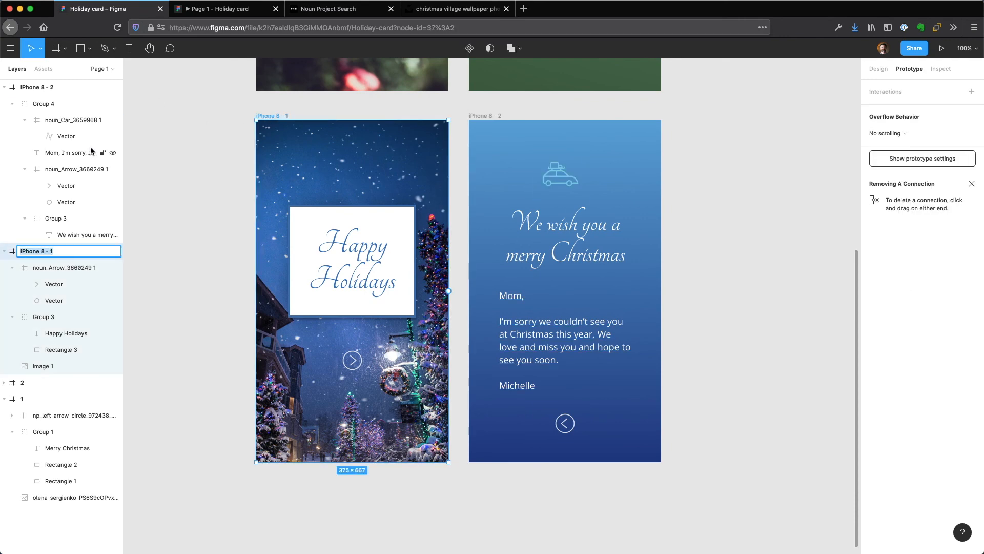
text(1)
key(Return)
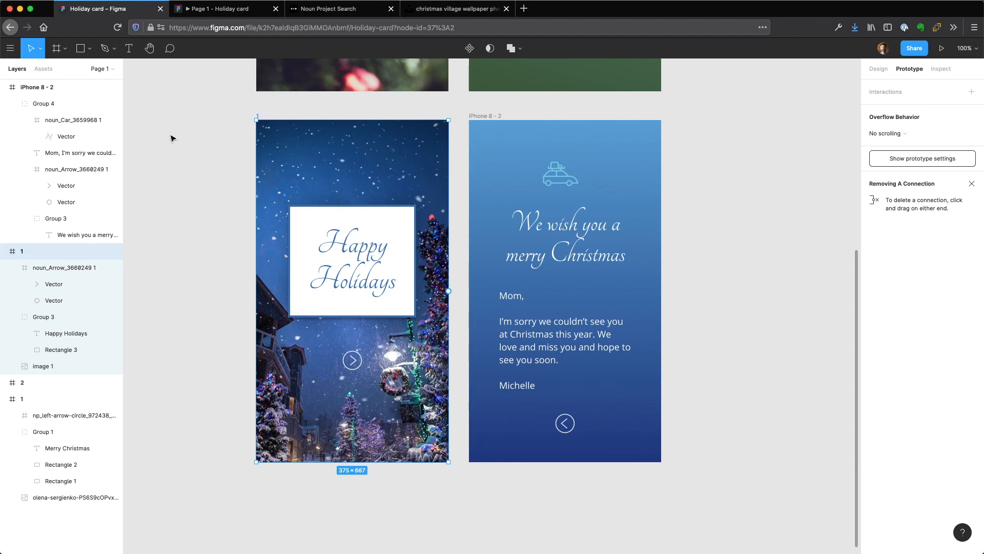
- Rename the blue Christmas message frame to 2
click(485, 117)
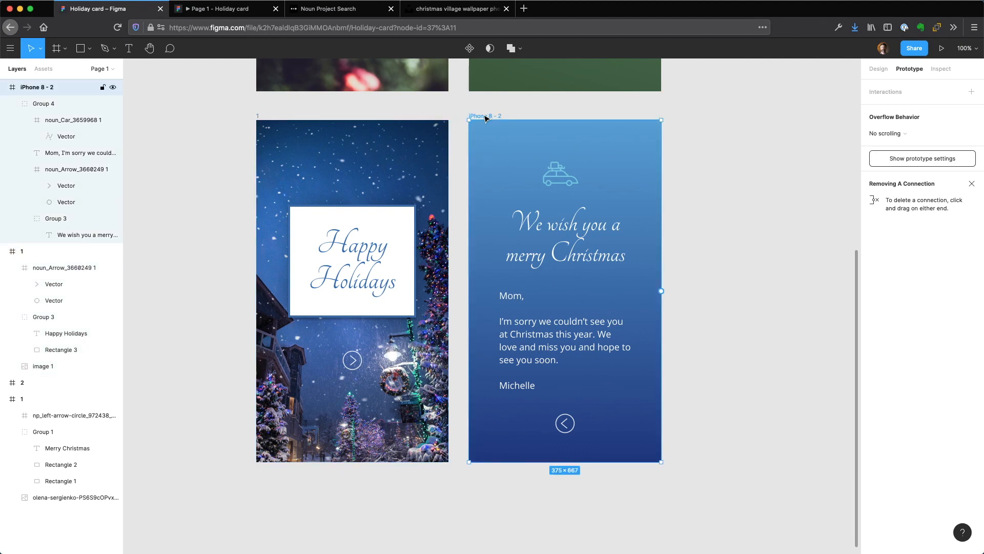
key(super+r)
text(2)
key(Return)
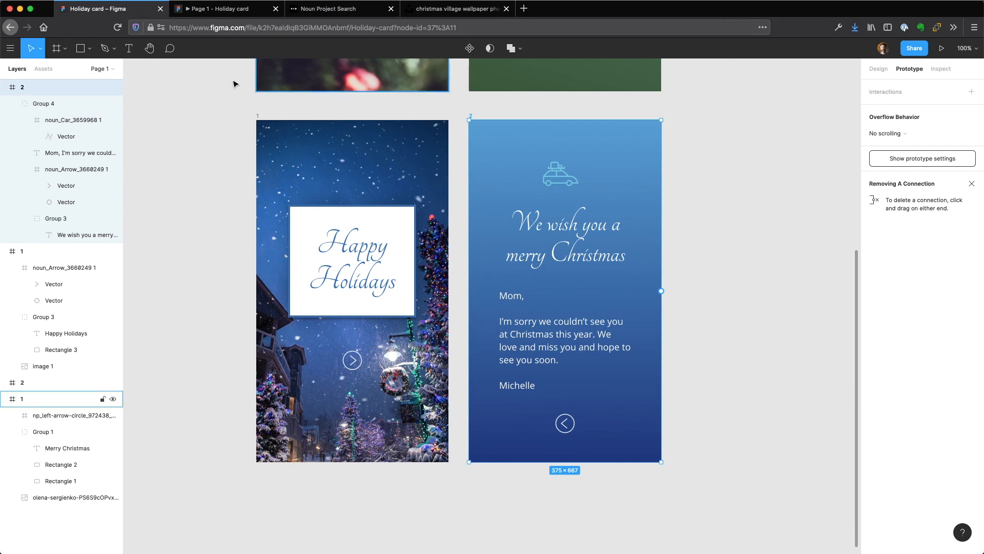
- Add a prototype connection from frame 1 to frame 2 on tap with a Dissolve animation
click(229, 97)
click(257, 116)
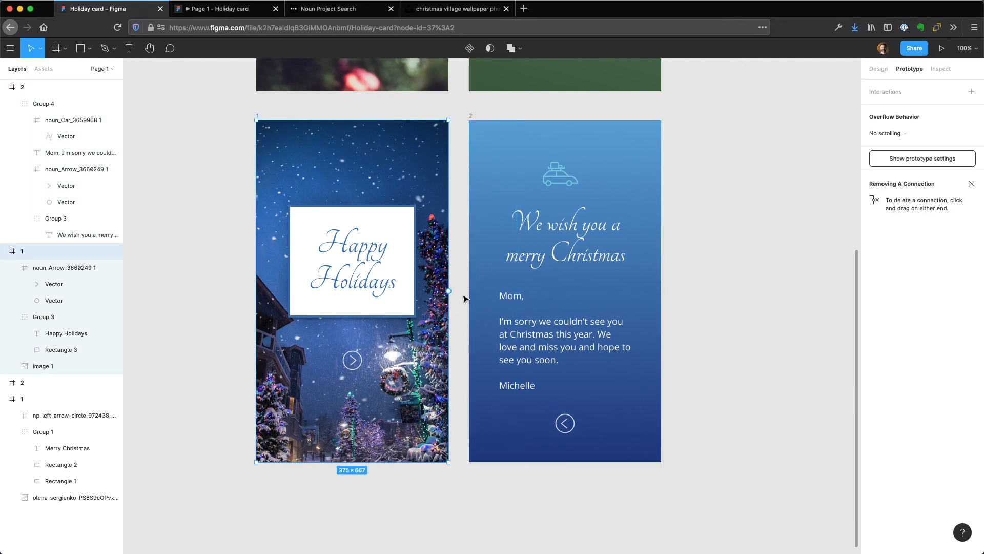
drag(450, 292, 463, 293)
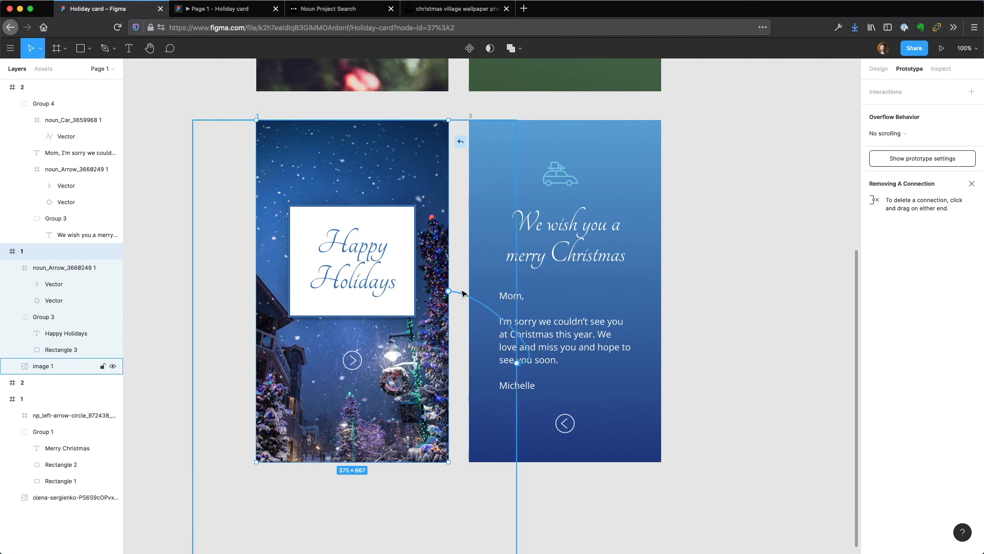
drag(540, 257, 581, 205)
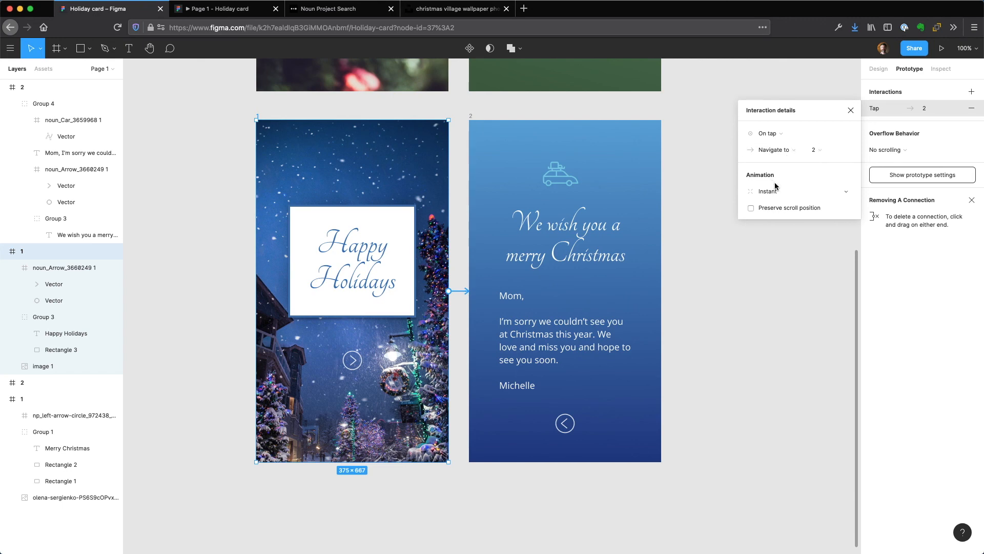
click(771, 199)
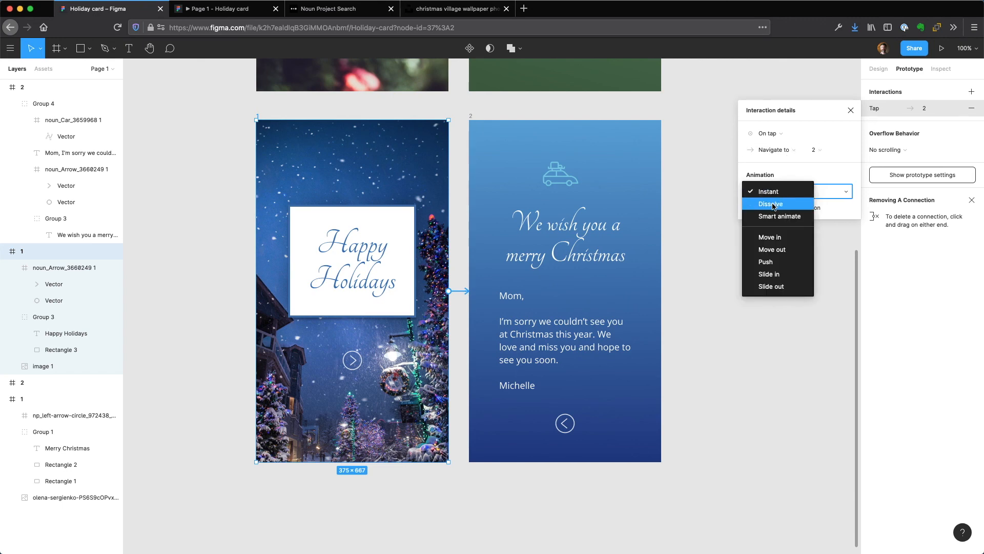
click(774, 205)
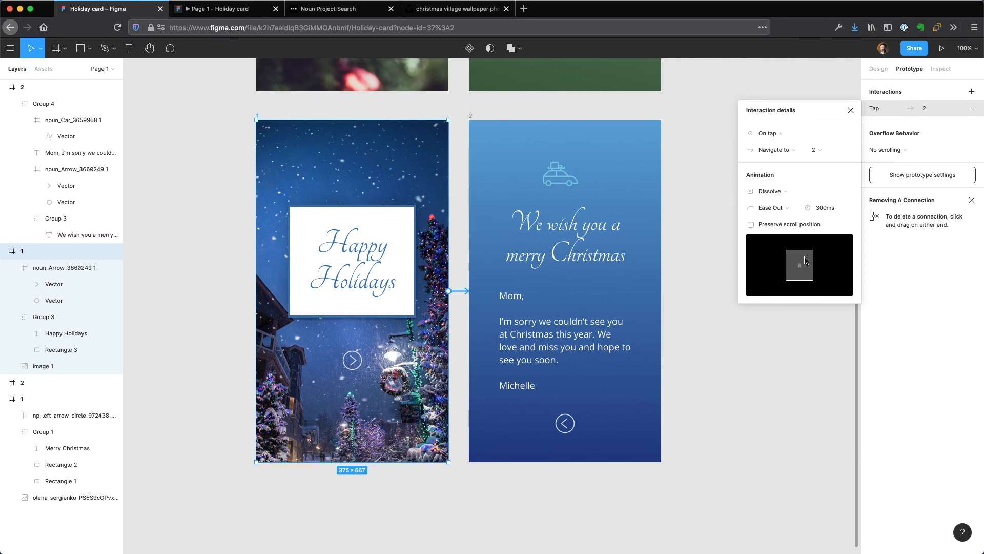
click(850, 111)
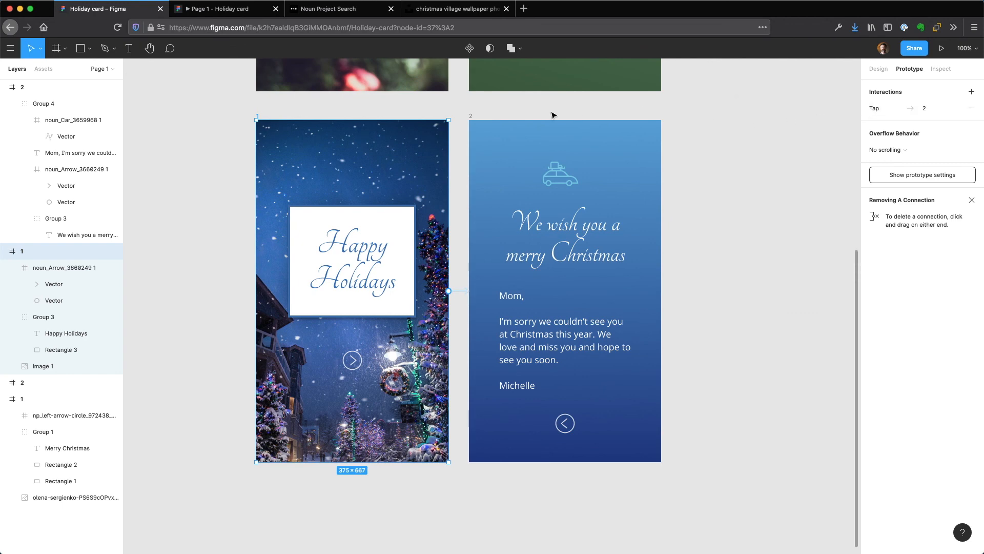
- Add a prototype connection from frame 2 back to frame 1 with Dissolve animation
click(490, 119)
click(471, 117)
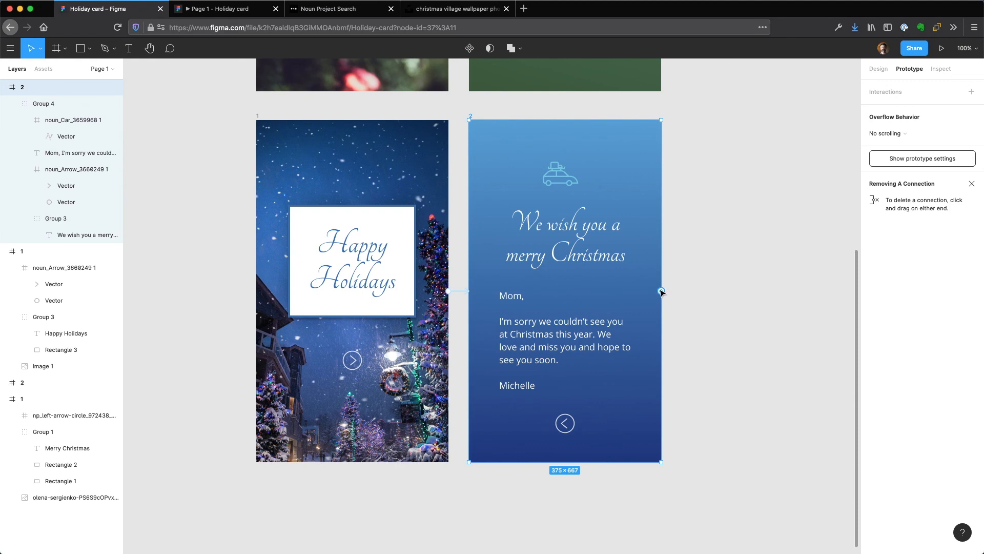
drag(661, 291, 385, 217)
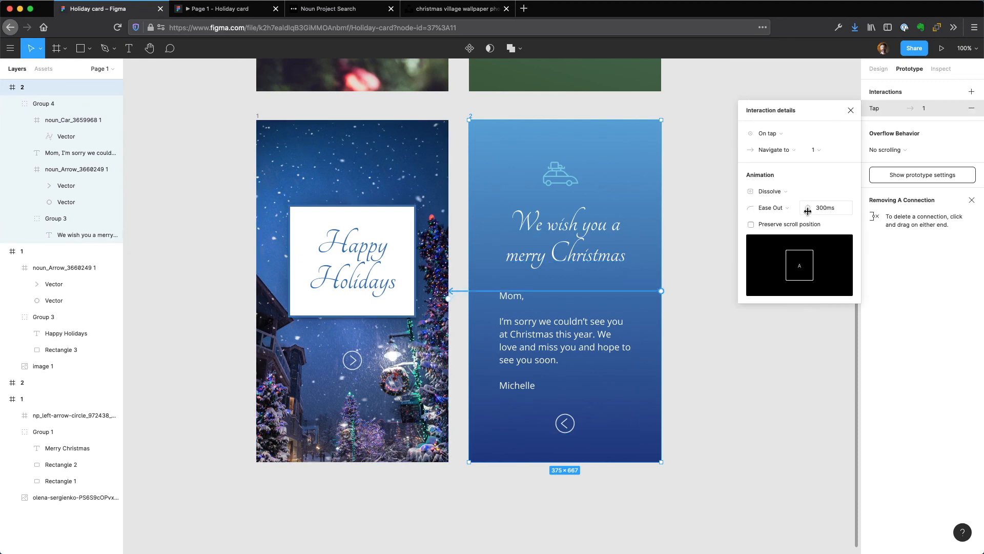
click(850, 111)
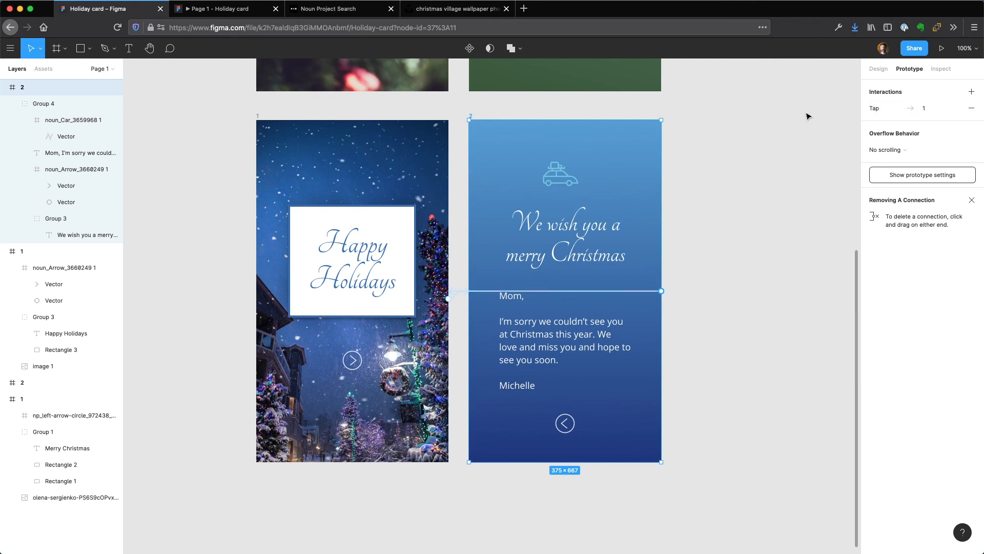
- Move the prototype's starting point flag onto the new frame 1
click(266, 118)
click(258, 116)
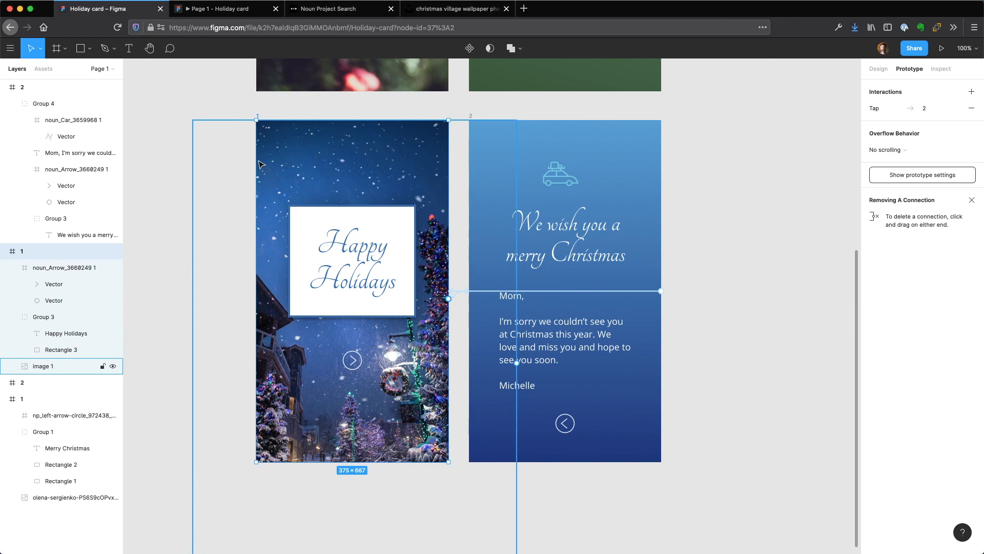
scroll(256, 164, up, 10)
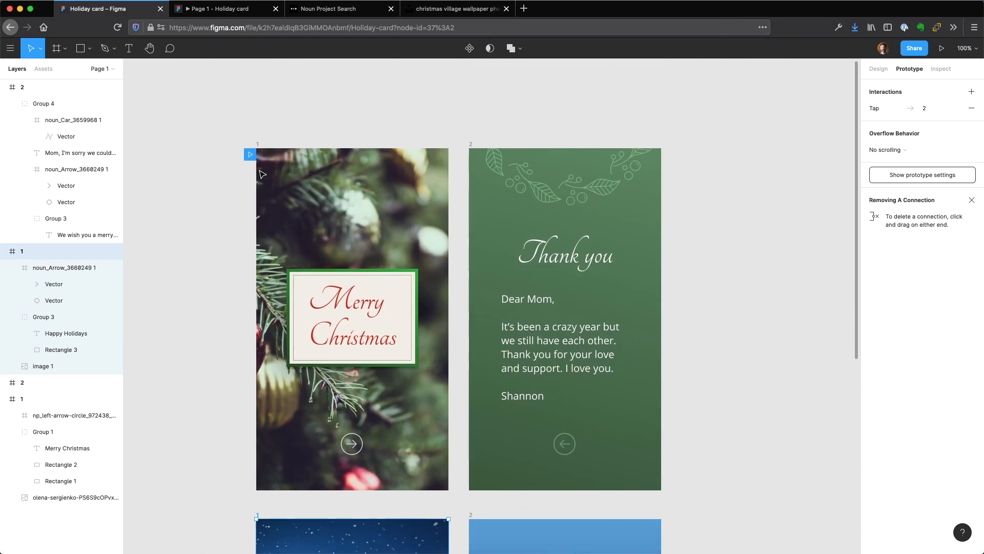
mouse_move(250, 155)
mouse_down()
mouse_move(222, 354)
mouse_move(233, 486)
mouse_move(250, 526)
mouse_up()
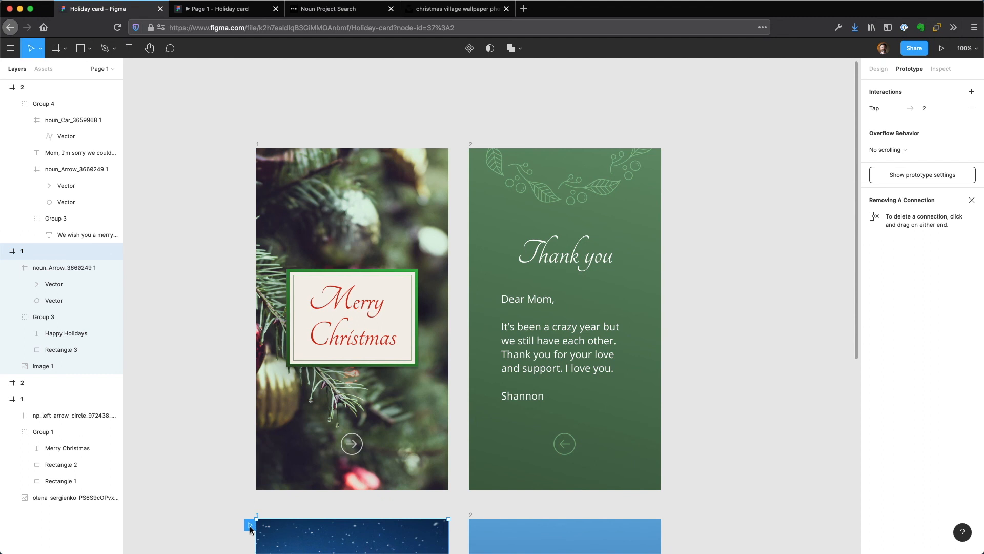
click(223, 472)
- Present the prototype from frame 1 and tap the arrow buttons to navigate between both frames
scroll(218, 407, down, 6)
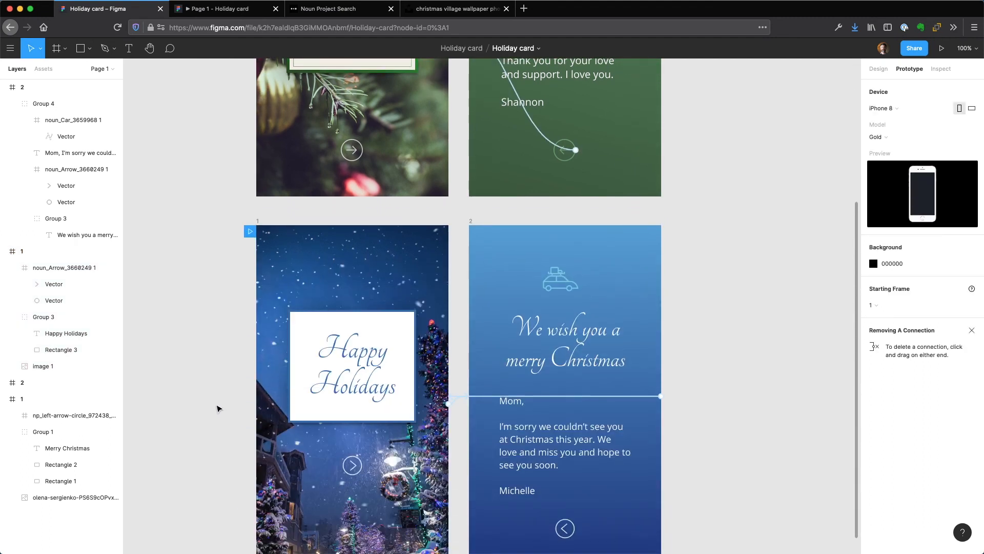
scroll(217, 408, down, 1)
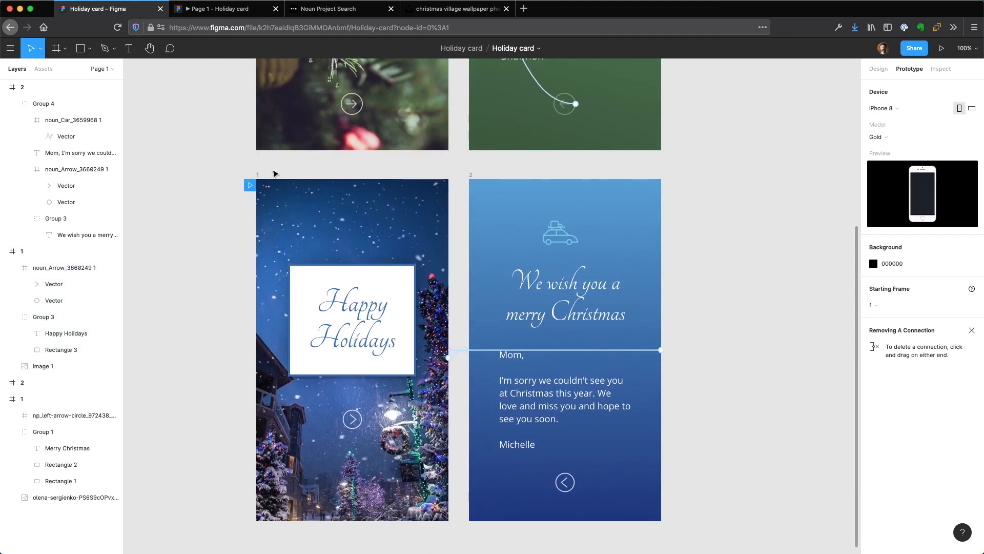
click(258, 175)
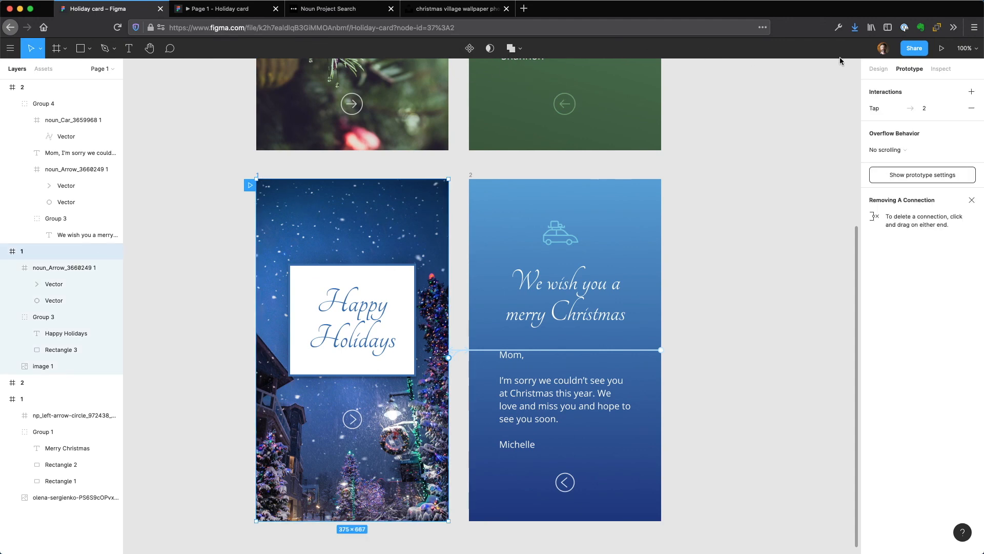
click(942, 50)
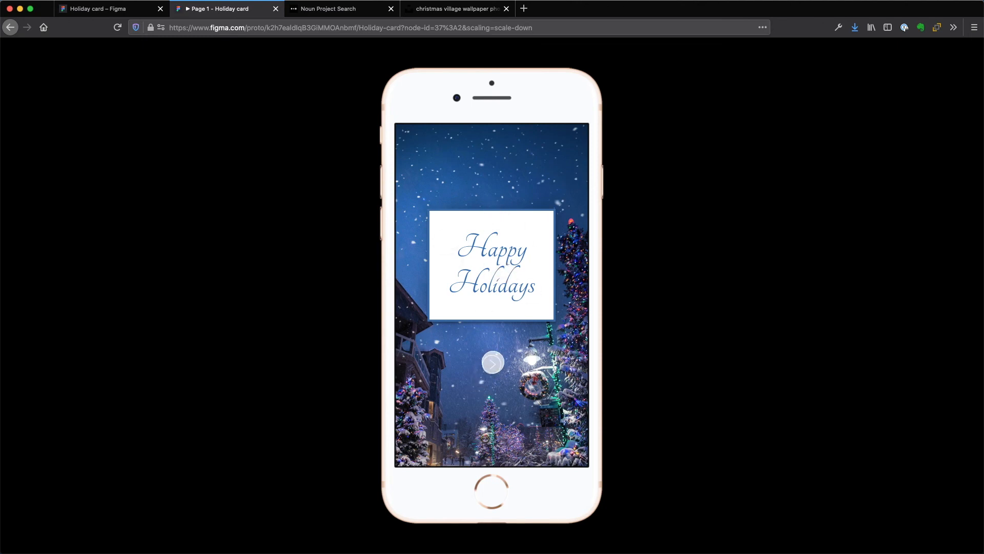
click(493, 363)
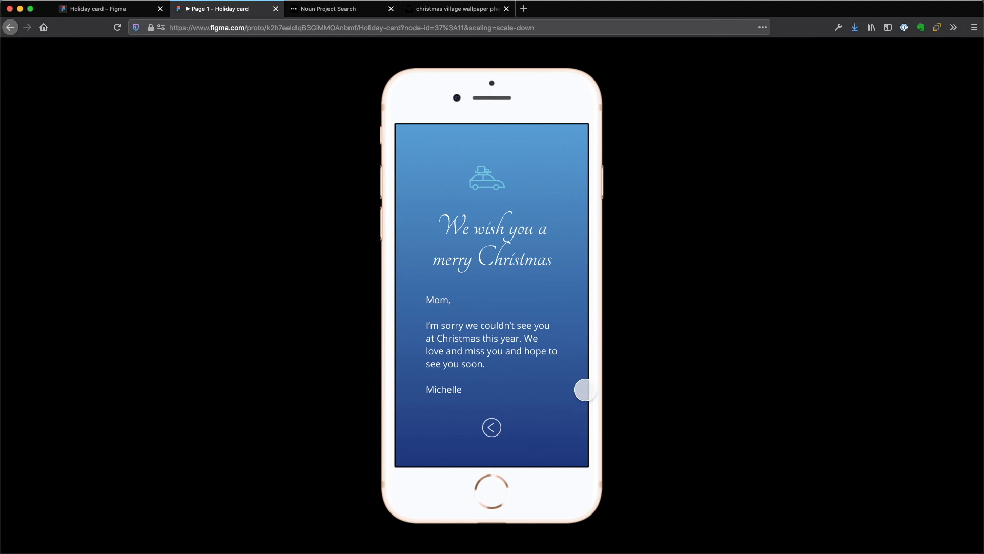
click(492, 427)
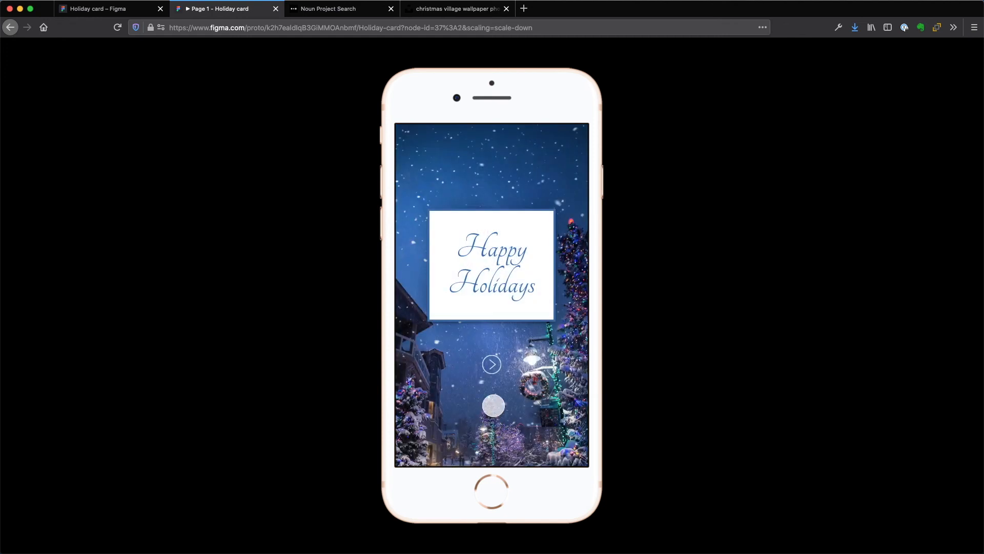
click(493, 366)
click(493, 425)
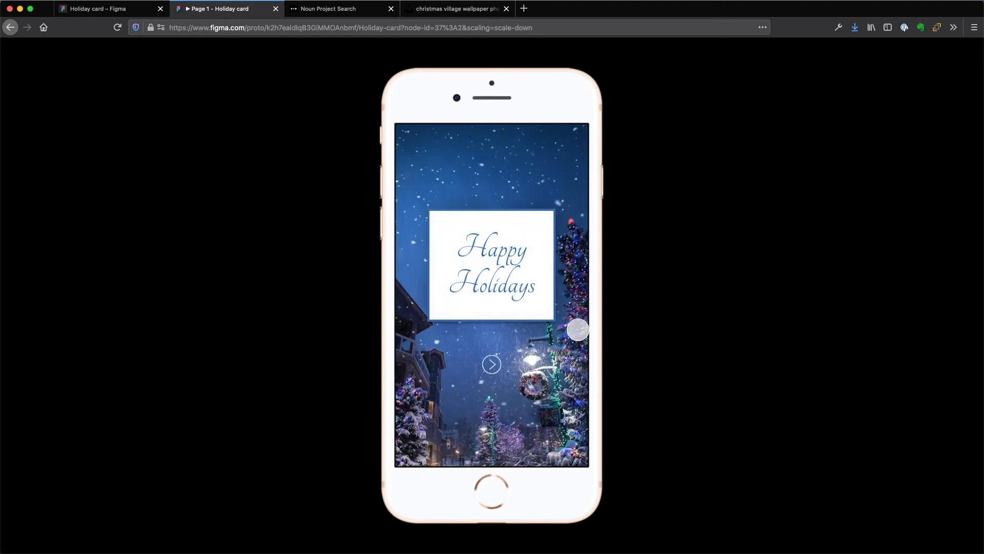
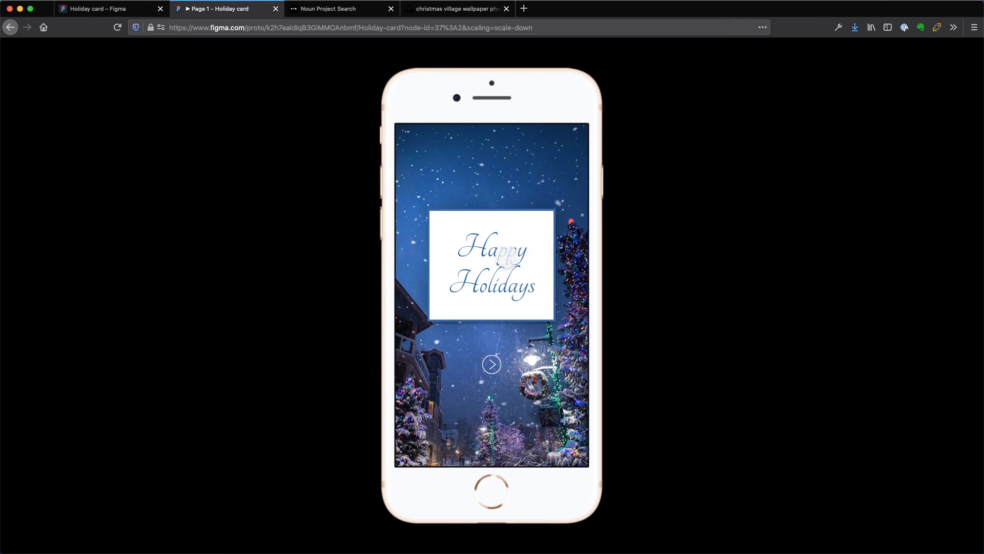
- Turn off hotspot hints on click in the prototype viewer's options
mouse_move(775, 95)
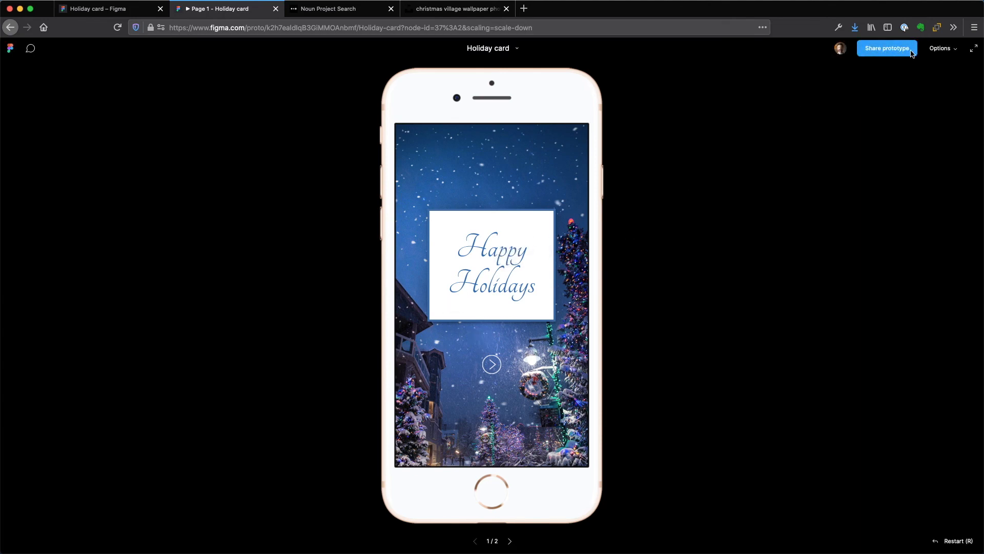
click(941, 48)
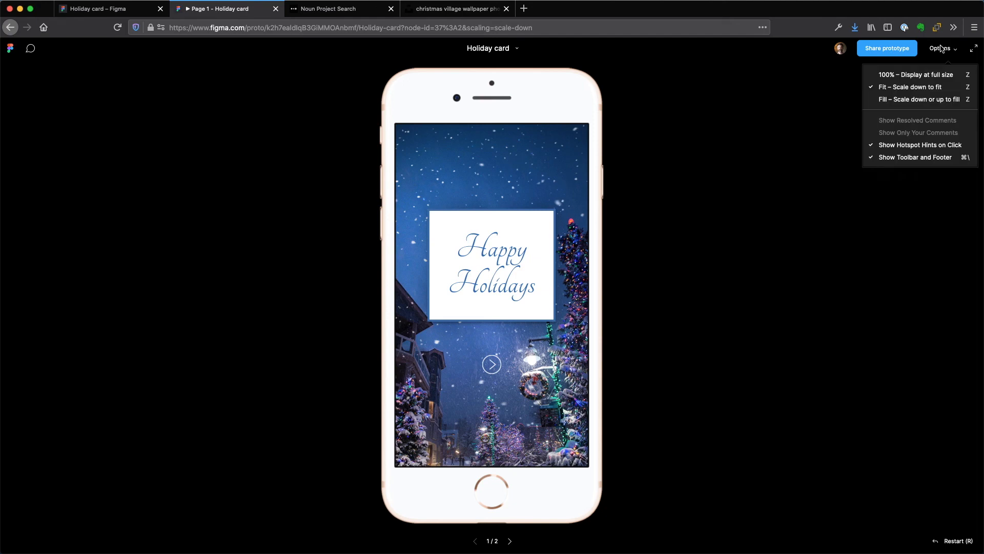
click(892, 146)
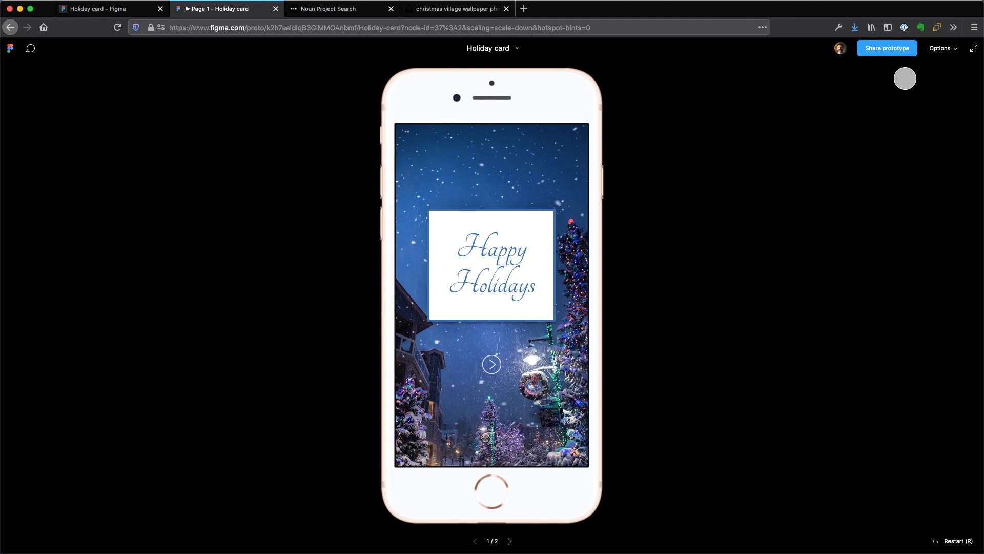
- Copy the prototype's share link and close the share dialog
click(886, 49)
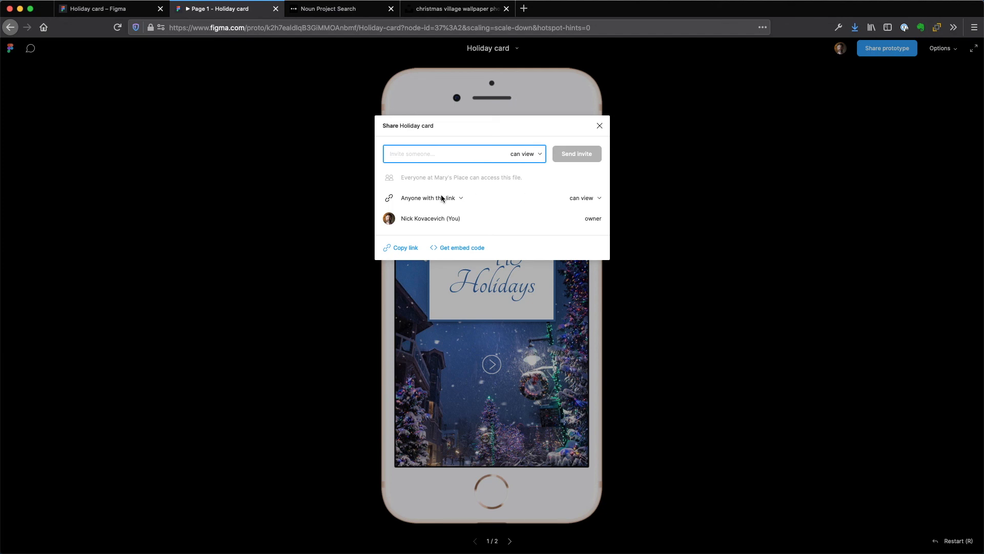
click(405, 248)
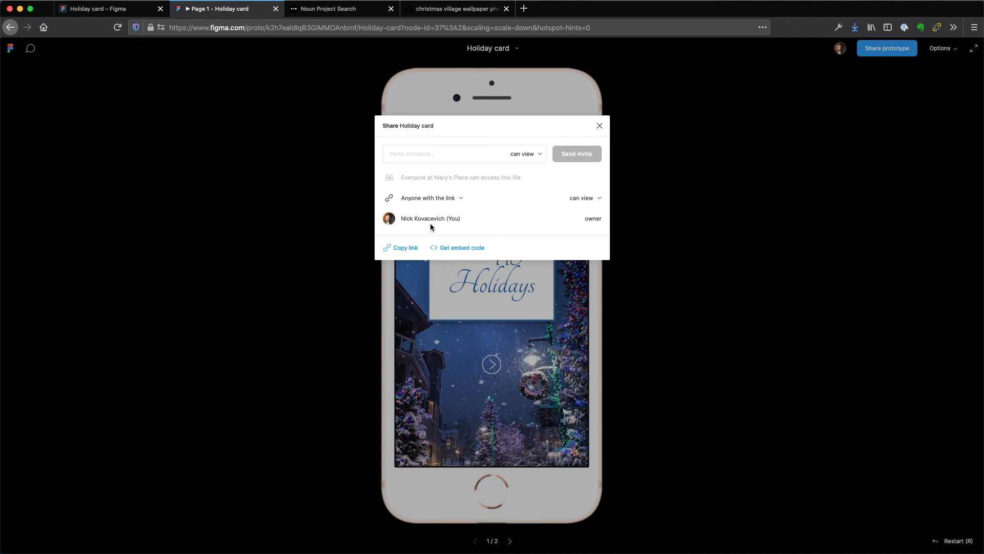
click(599, 127)
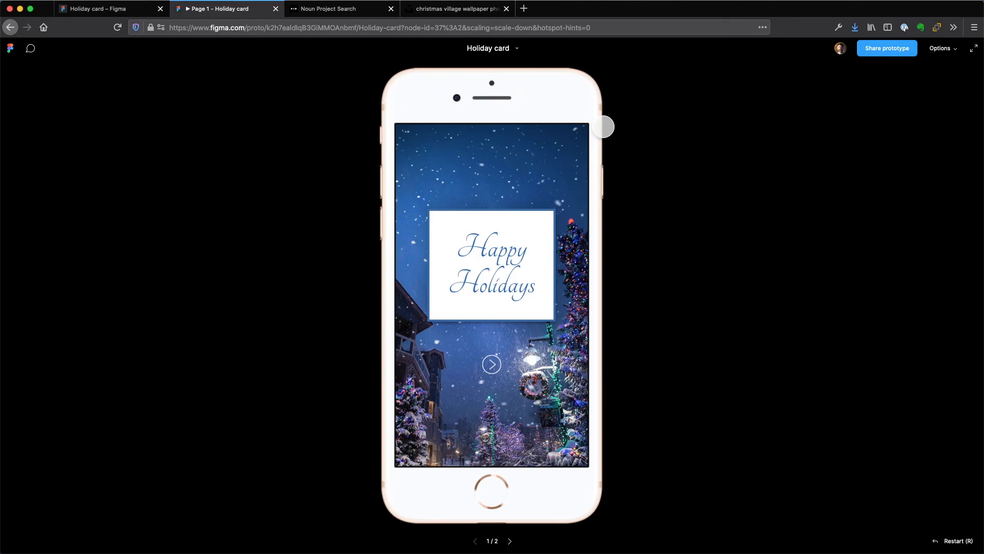
- Open the copied prototype link in a new browser tab and tap its arrow button to test it
key(super+t)
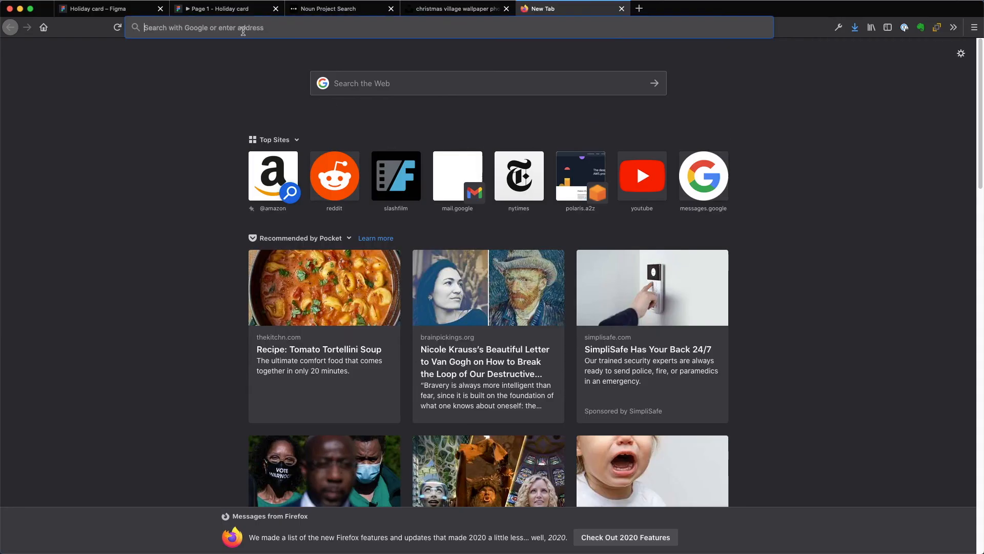
click(241, 28)
key(super+v)
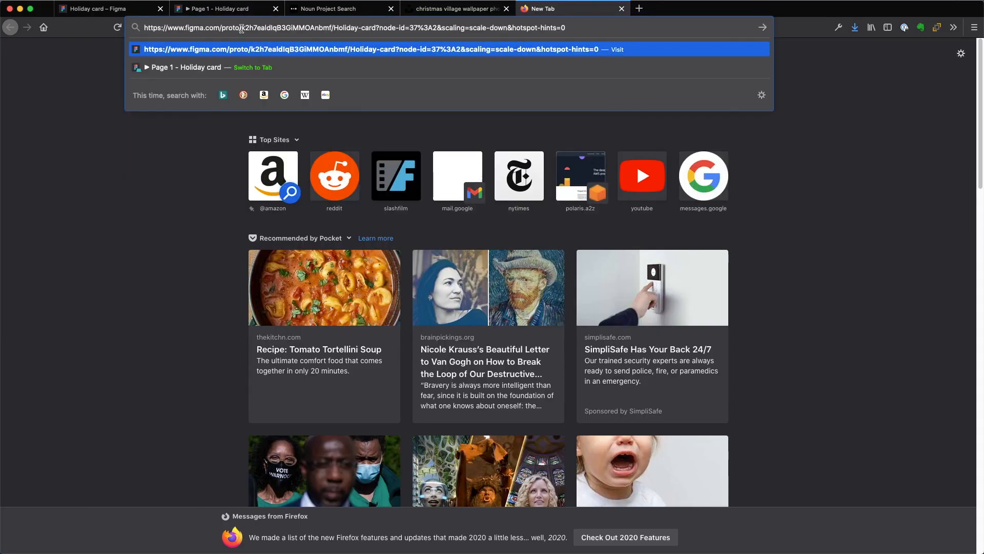
key(Return)
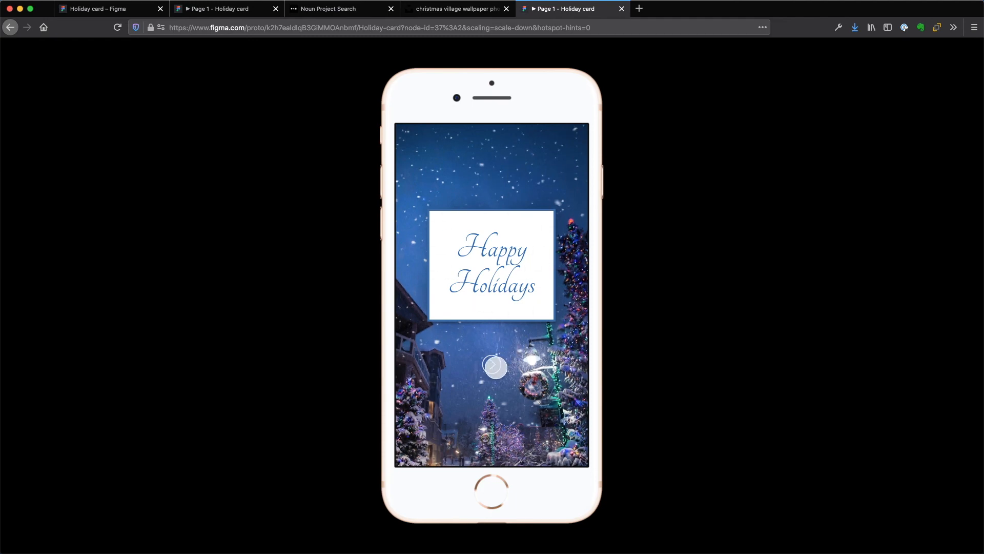
click(491, 364)
click(498, 425)
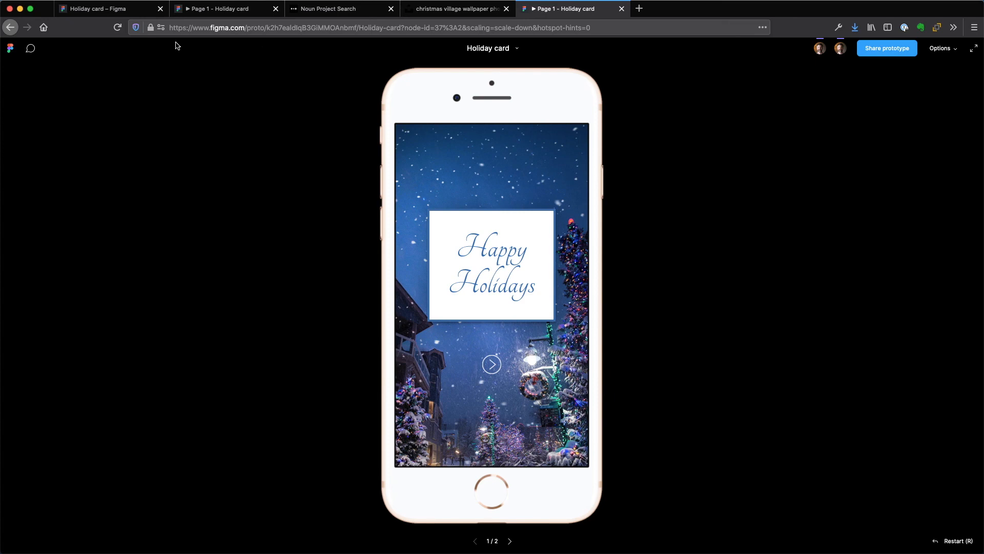
- Switch back to the Holiday card design file and bring the upper card frames into view
click(106, 9)
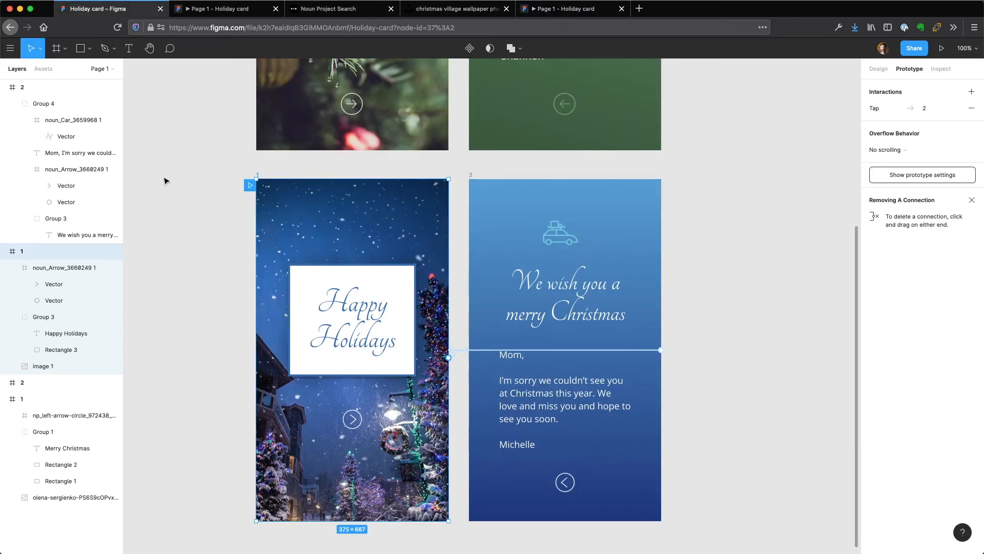
scroll(192, 226, up, 2)
scroll(189, 226, up, 3)
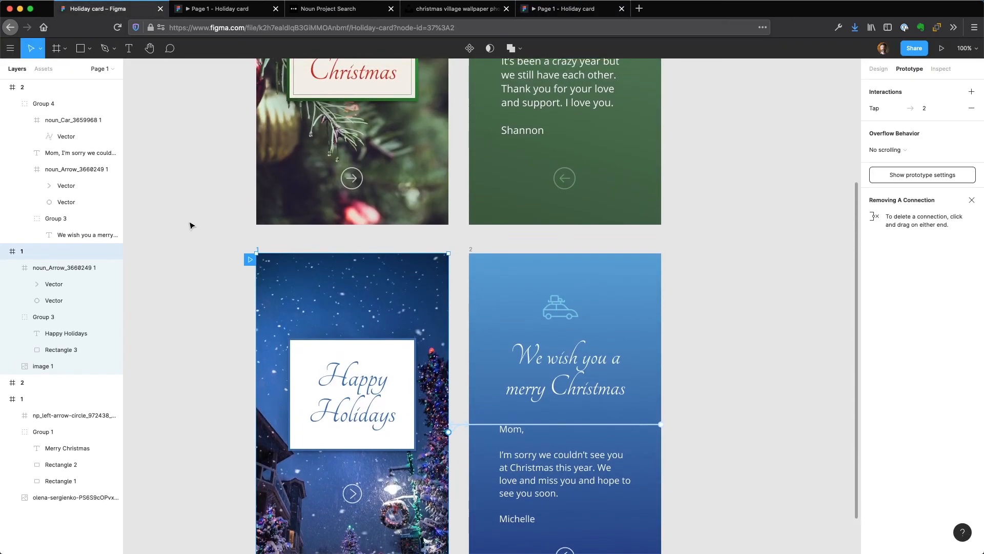